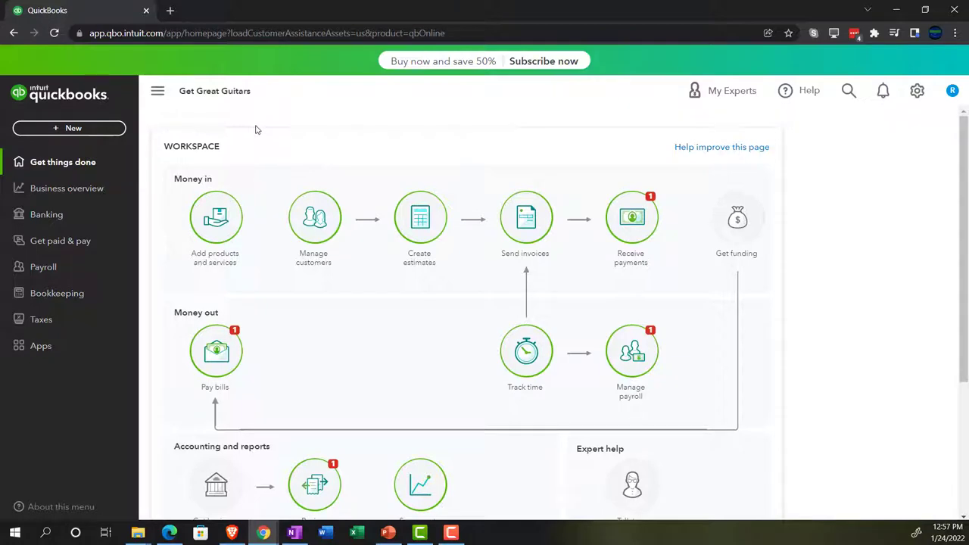
- Enlarge the page zoom and check the settings for the option to switch between Business view and Accountant view
key("ctrl+plus")
key("ctrl+plus")
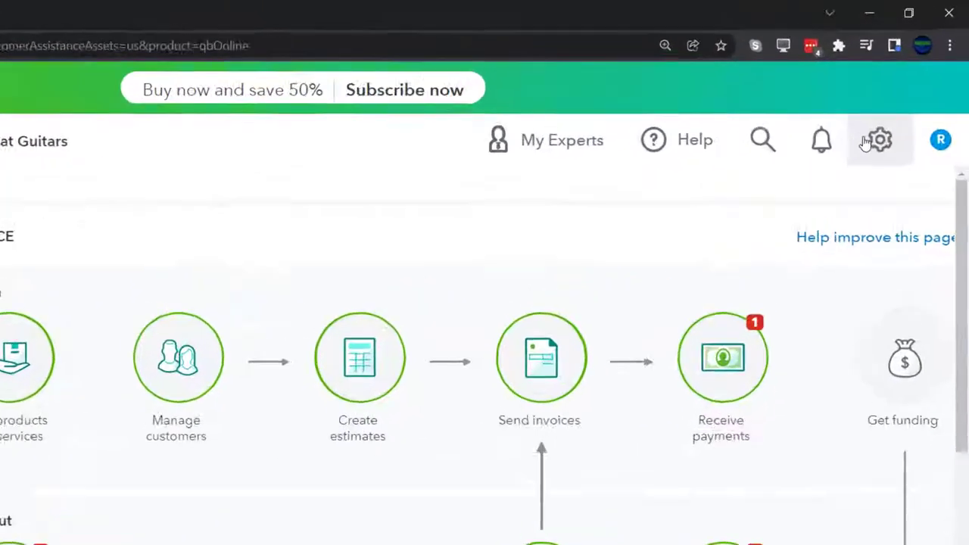
left_click(931, 104)
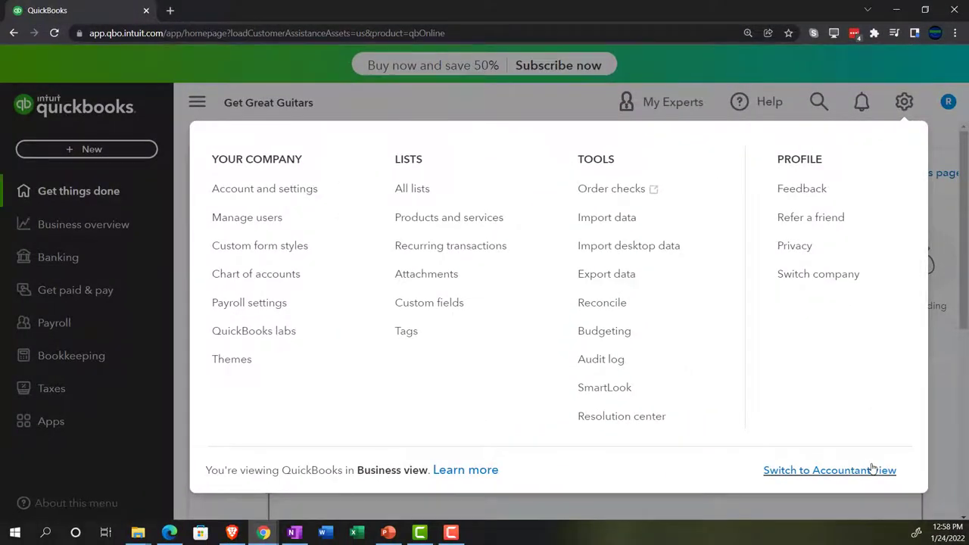
left_click(507, 110)
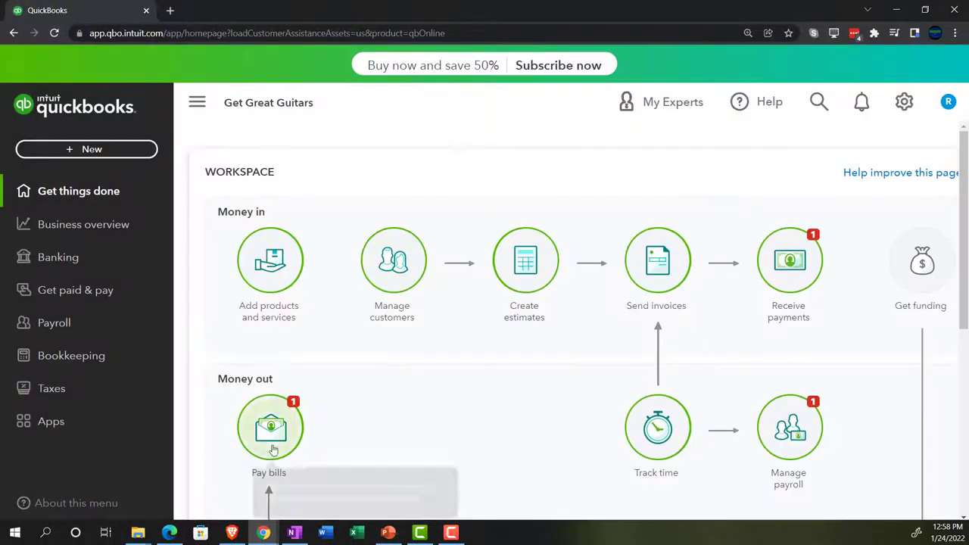
left_click(174, 533)
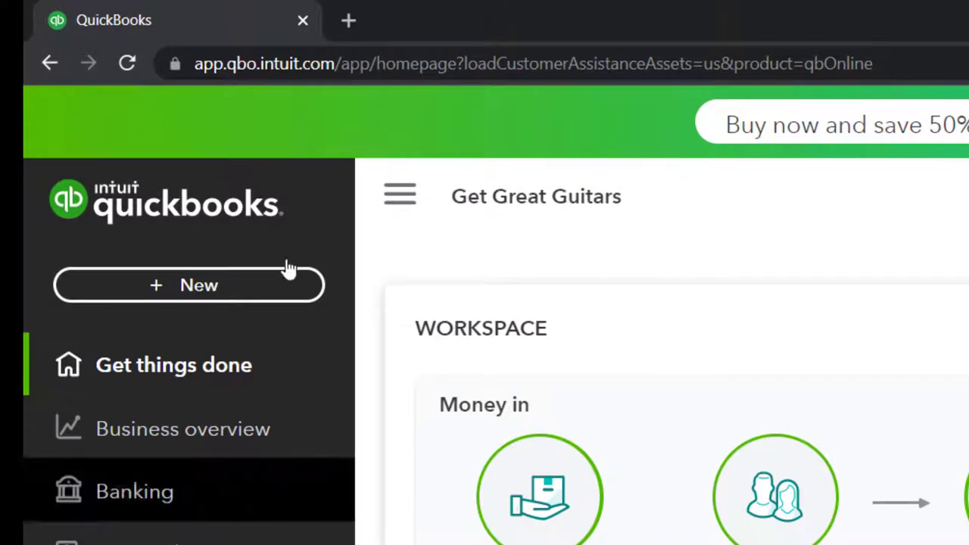
- Duplicate the Get Great Guitars homepage tab three times so four copies are open
right_click(248, 24)
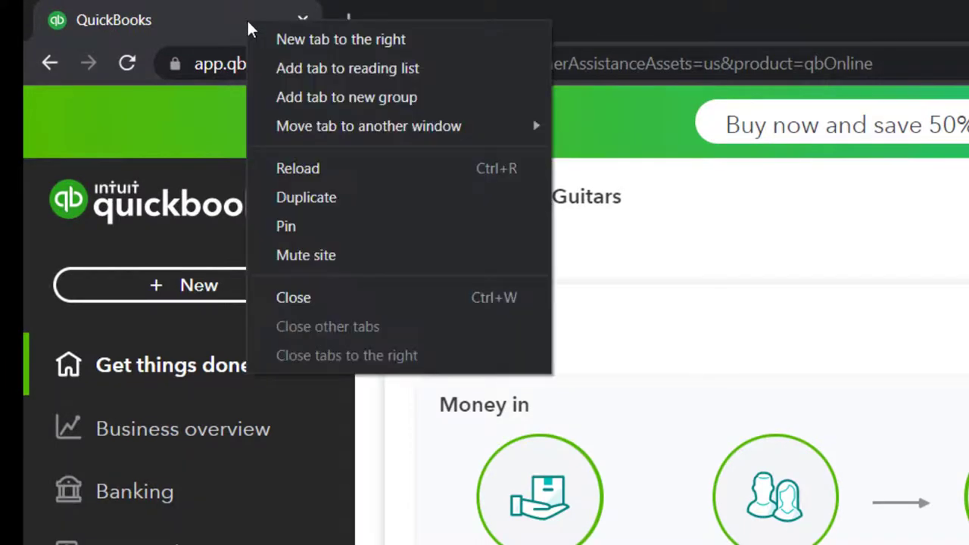
left_click(300, 198)
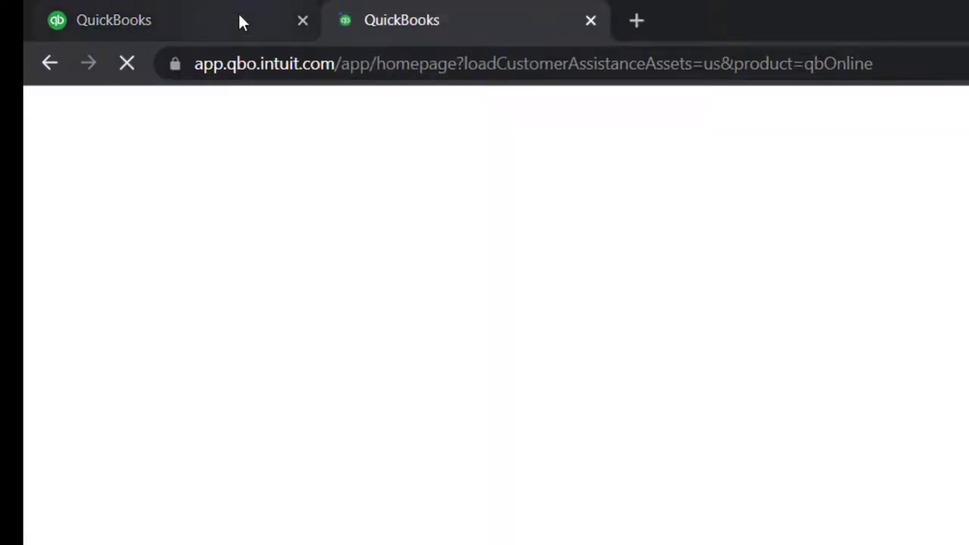
left_click(240, 15)
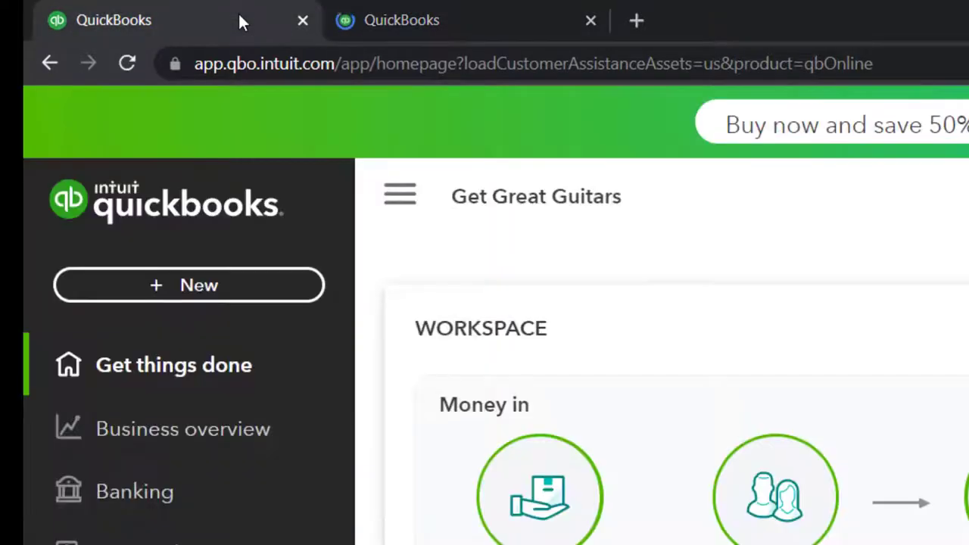
right_click(240, 15)
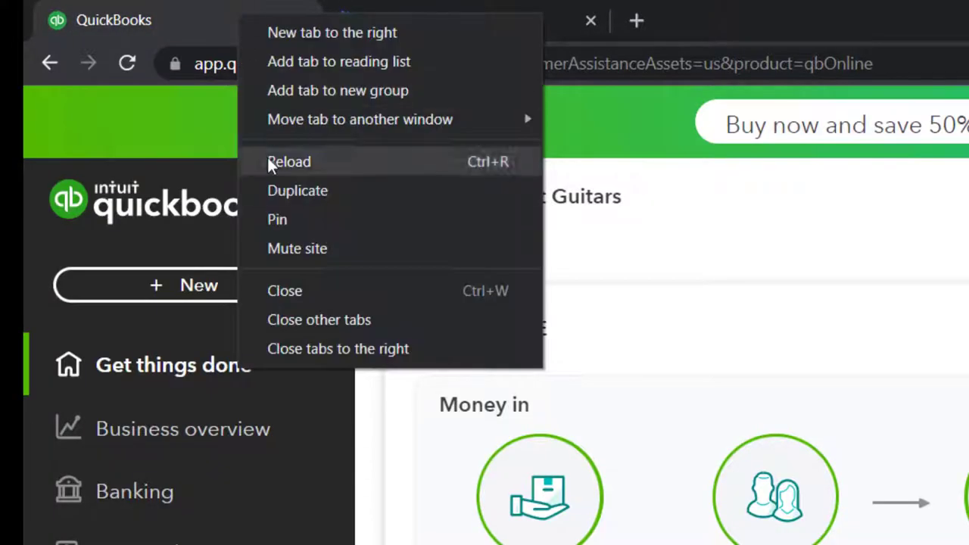
left_click(268, 182)
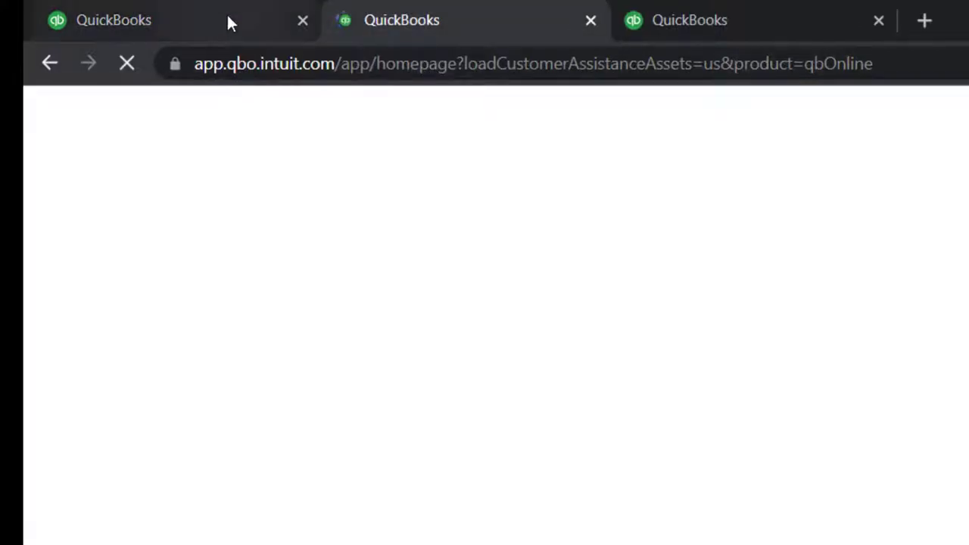
left_click(228, 23)
right_click(228, 23)
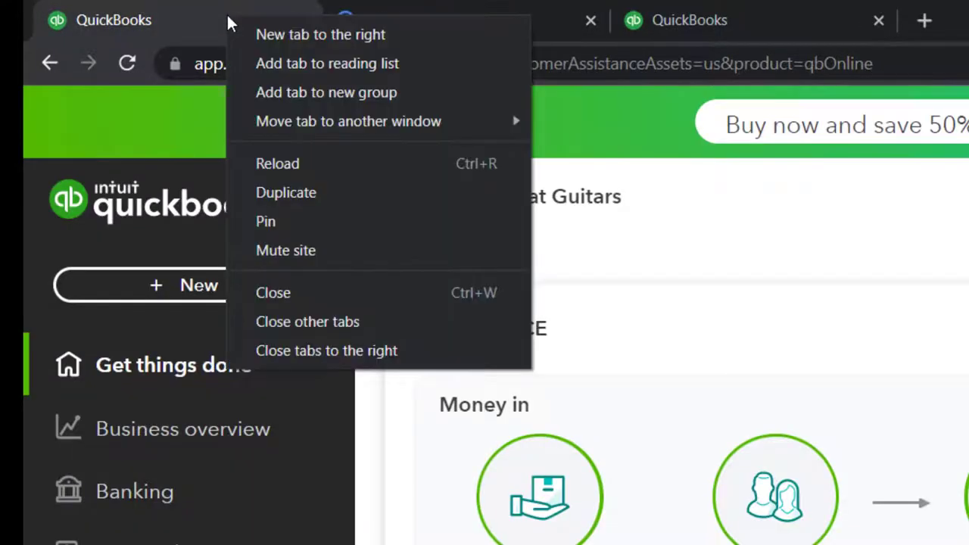
left_click(285, 193)
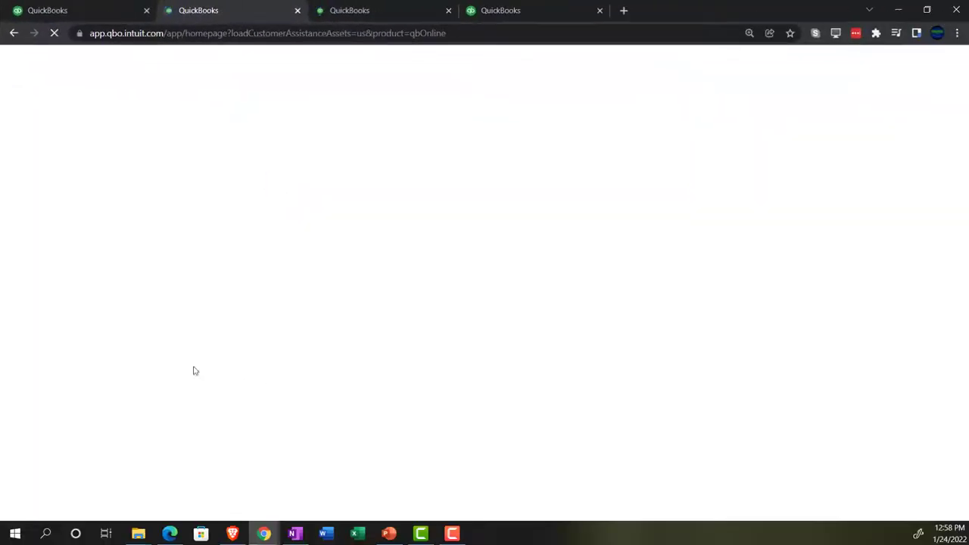
- Check where Reports sits in the sample company's navigation in Edge, and return to Get Great Guitars in Chrome
left_click(169, 532)
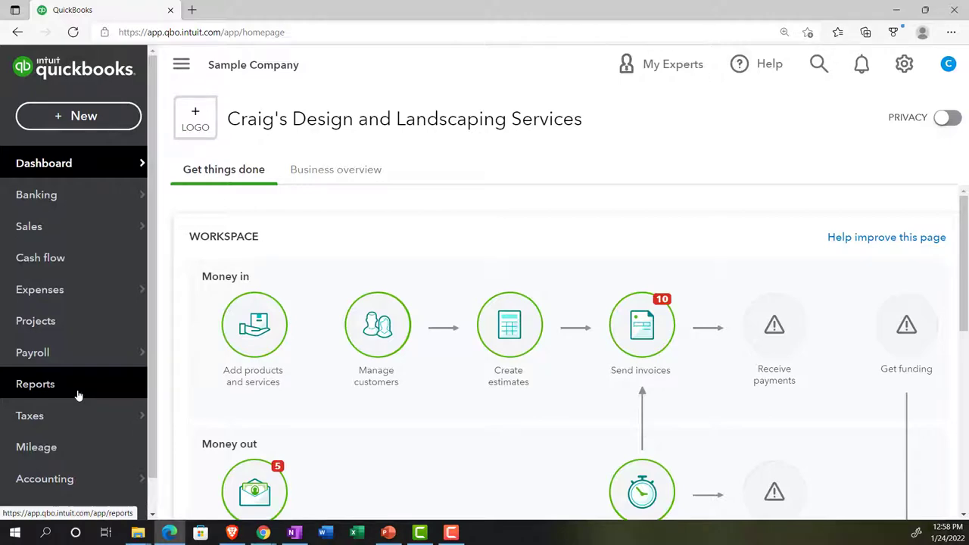
left_click(170, 535)
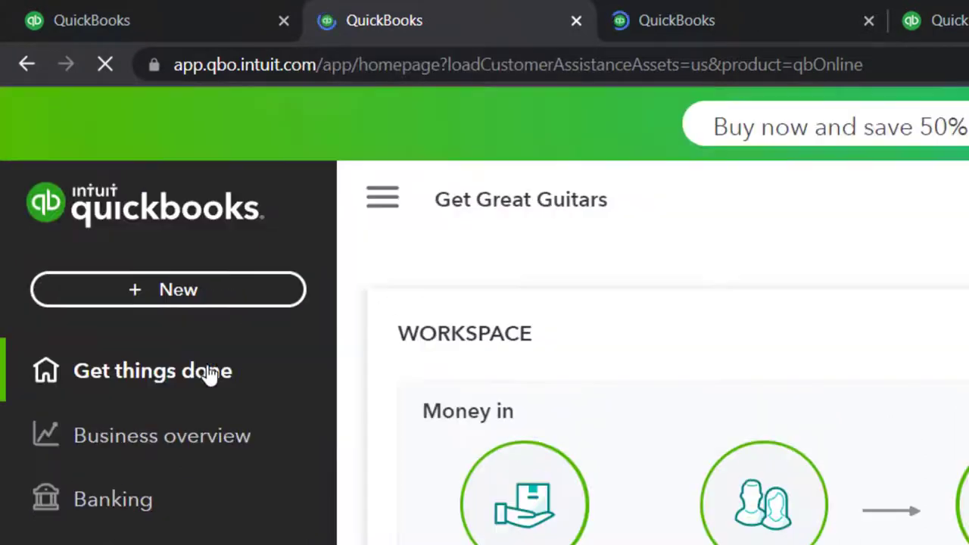
- Open the Balance Sheet report in the second tab for 01/01/2022 to 12/31/2022 and collapse the navigation menu
left_click(187, 445)
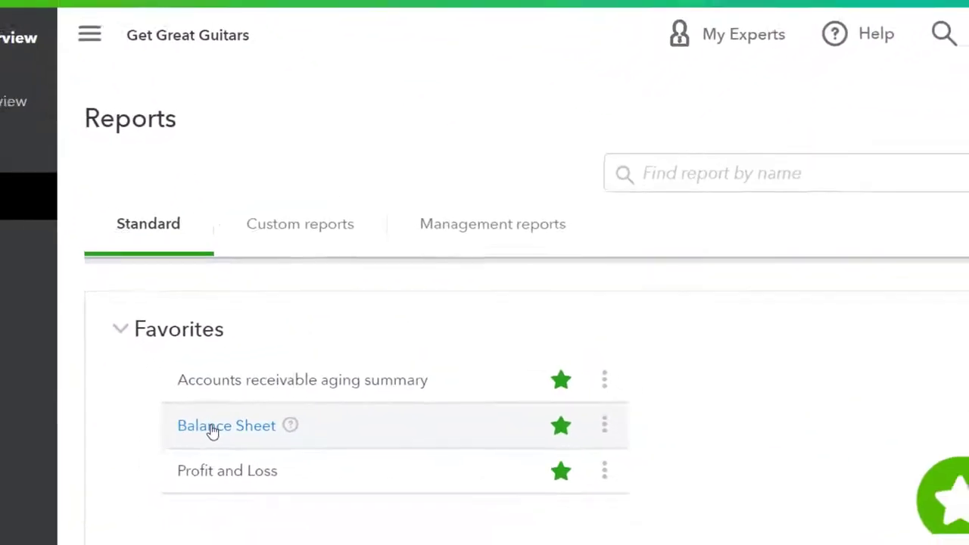
left_click(177, 450)
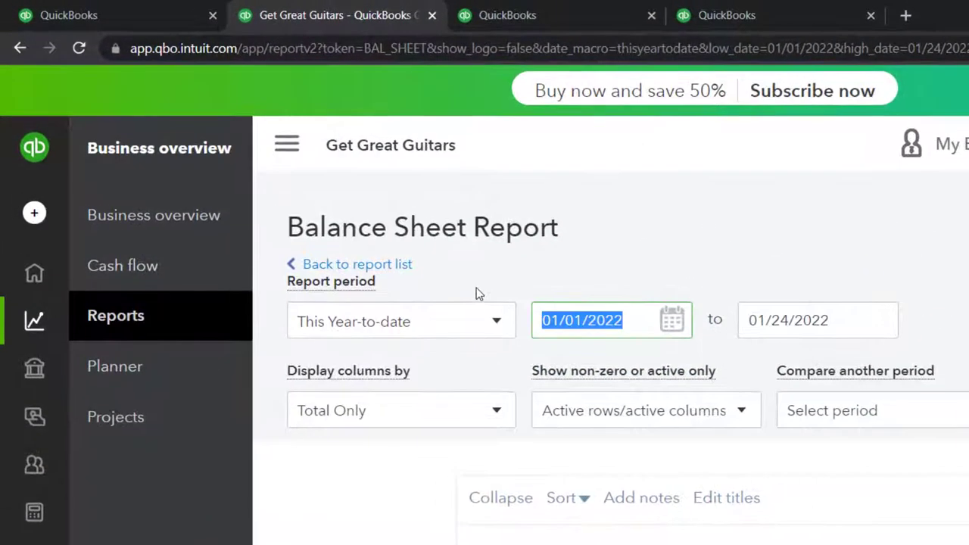
type("010122")
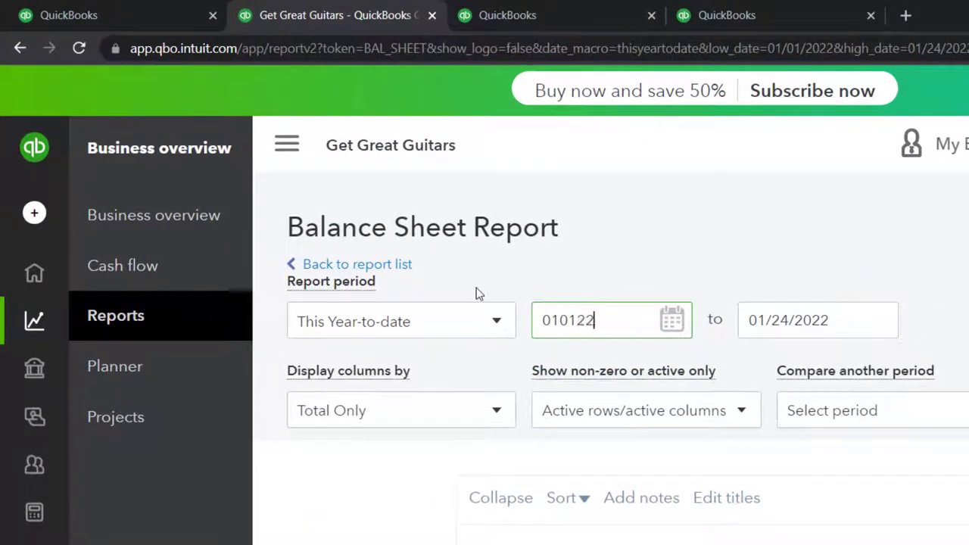
key("Tab")
type("12/31/")
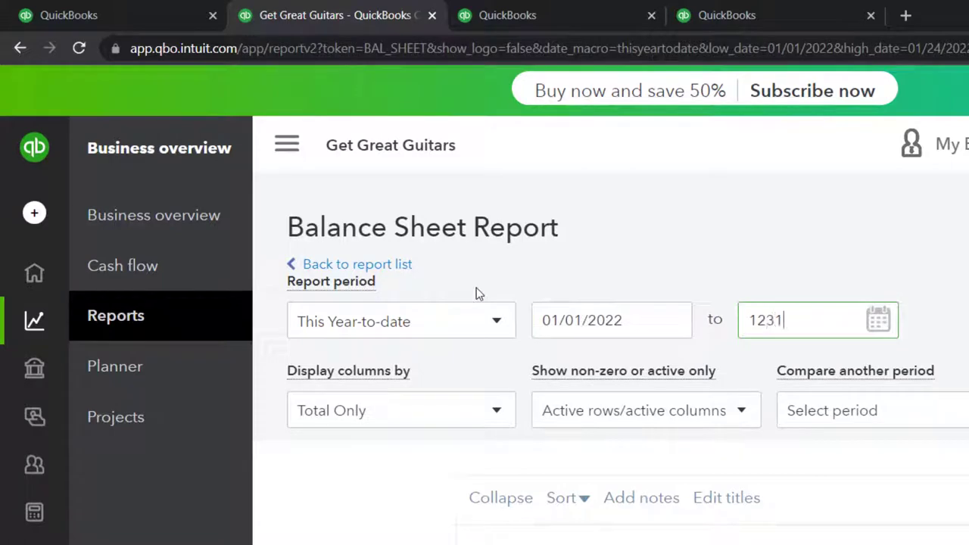
type("202")
key("Tab")
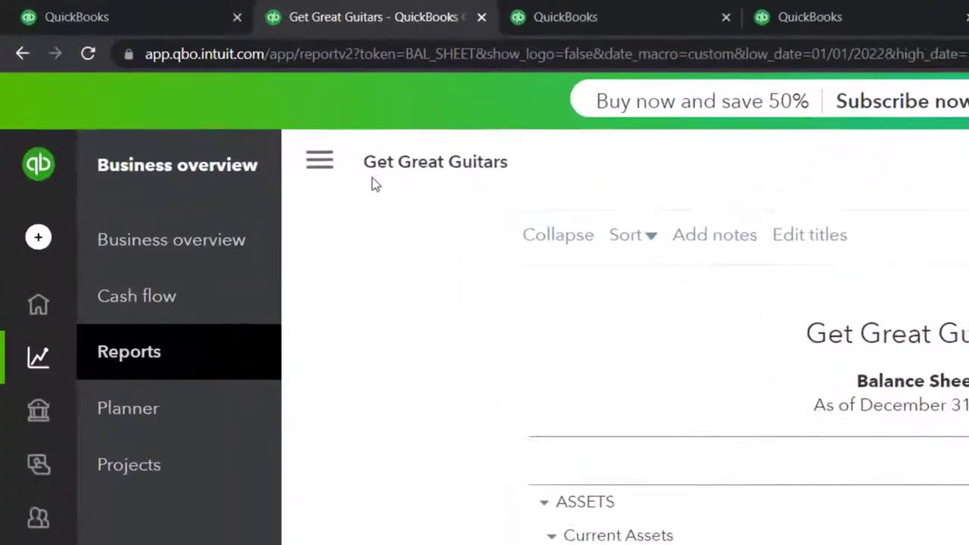
left_click(203, 102)
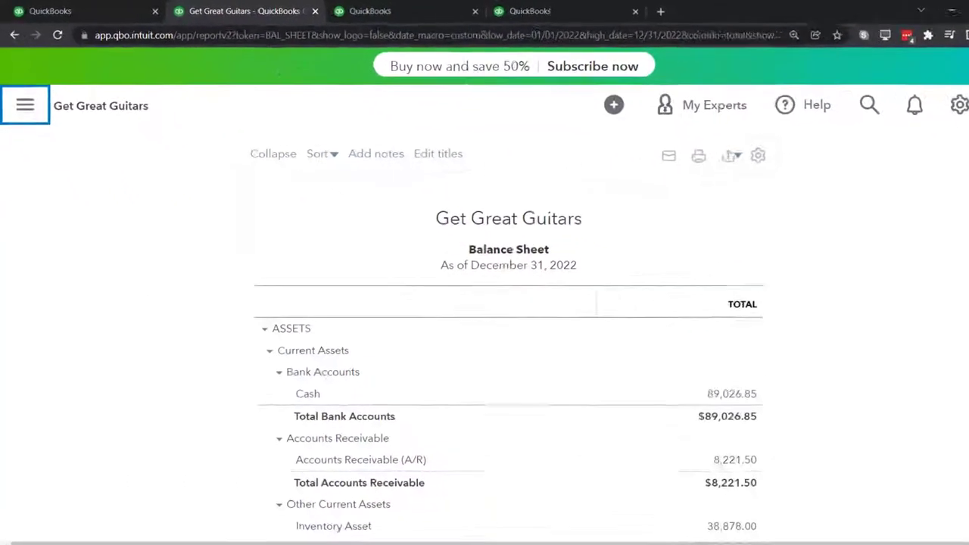
- Open the Profit and Loss report in the third tab and collapse the navigation menu
left_click(428, 12)
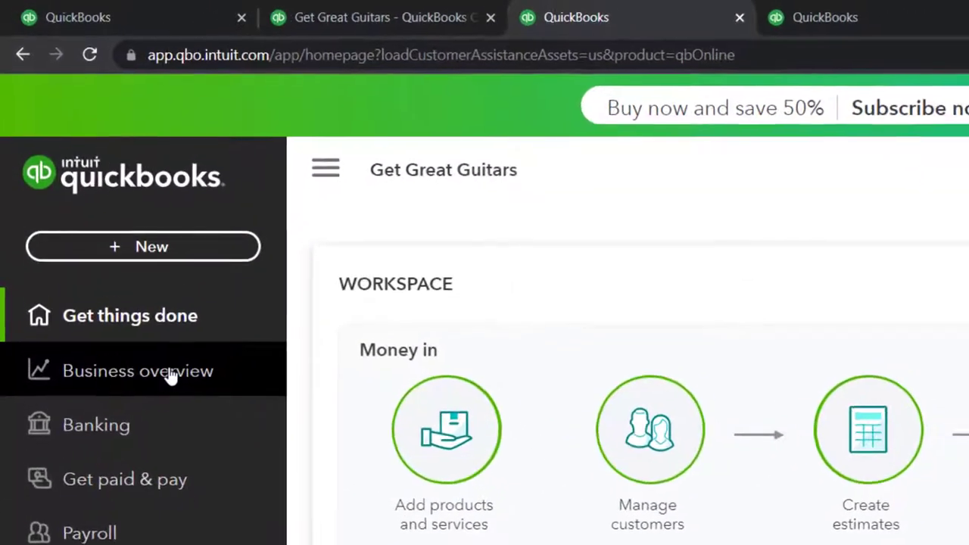
left_click(138, 304)
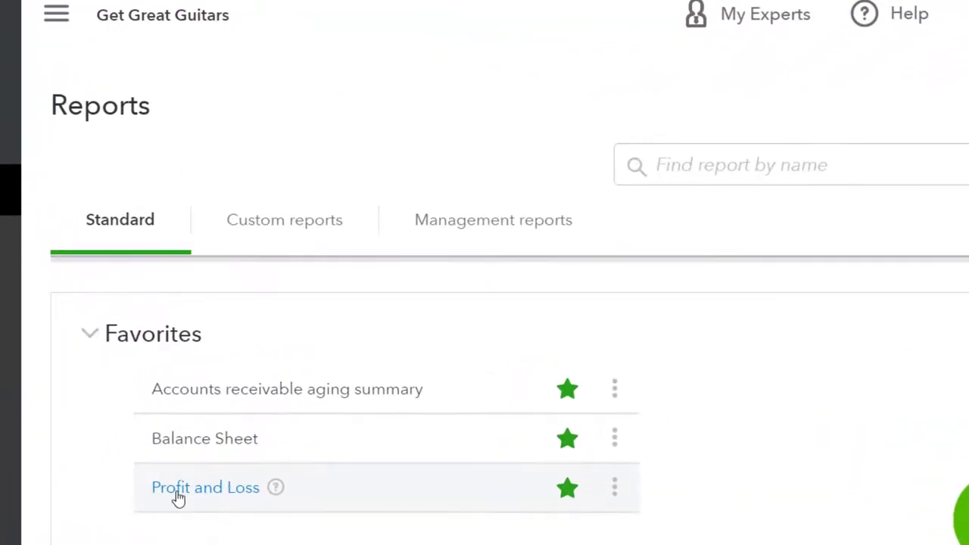
left_click(178, 492)
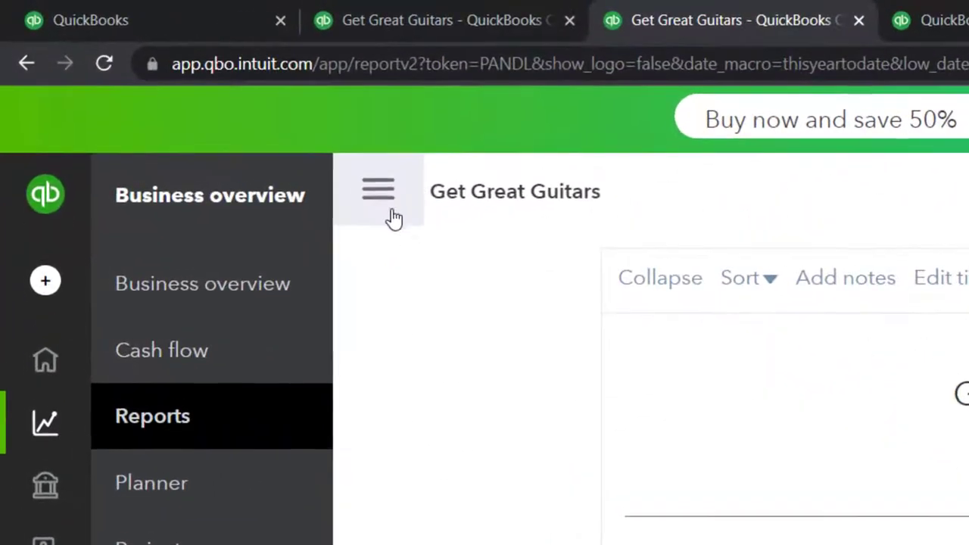
left_click(278, 143)
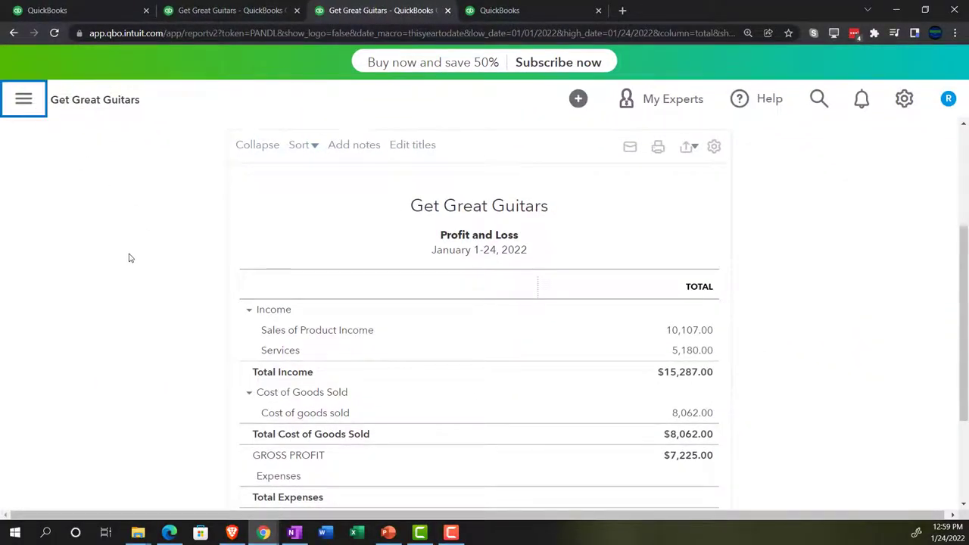
- Set the Profit and Loss report period to 01/01/2022 through 12/31/2022 and run the report
scroll(128, 257, "up", 3)
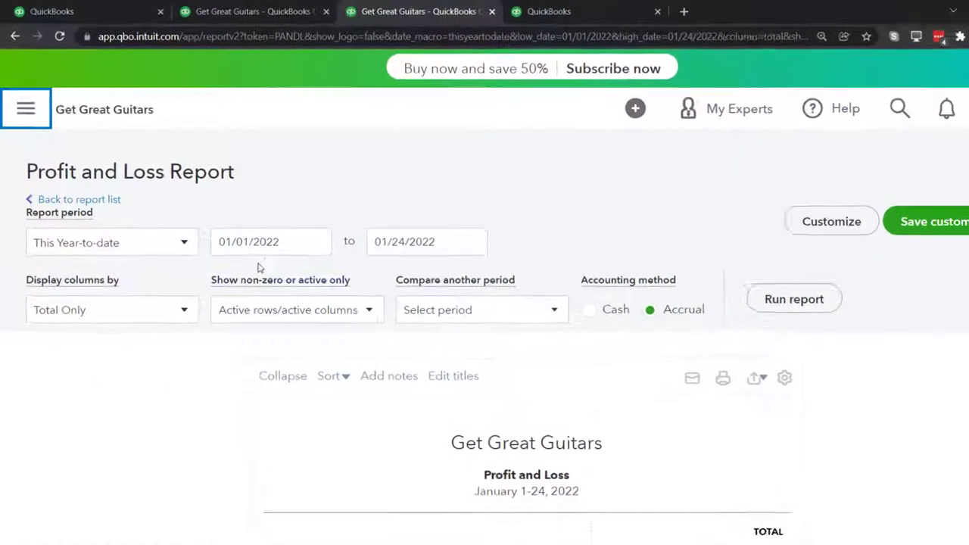
left_click(280, 241)
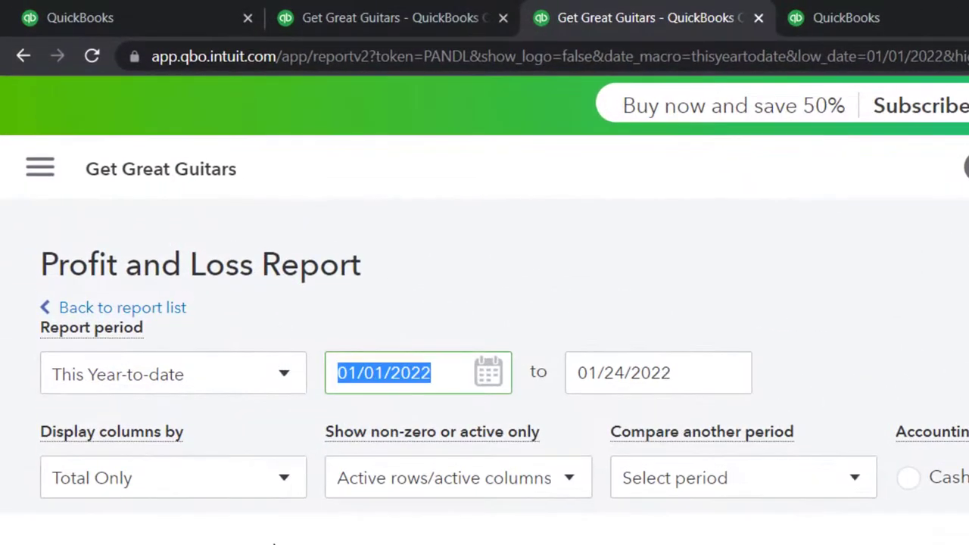
type("01012022")
key("Tab")
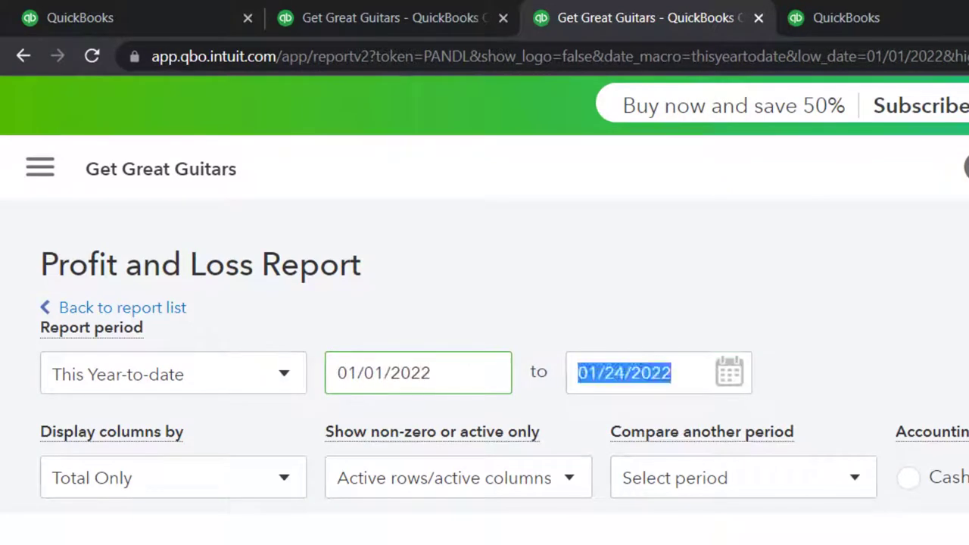
type("12/31/2022")
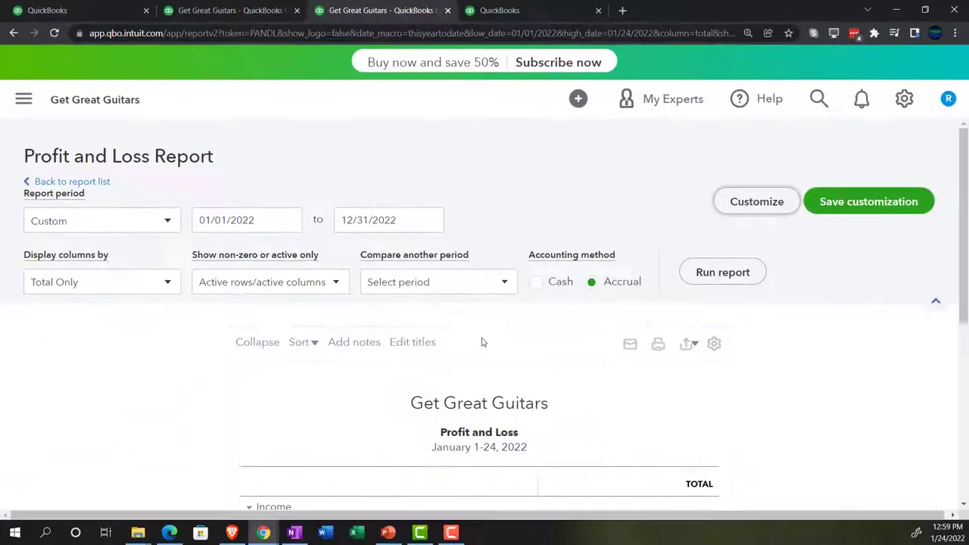
left_click(704, 274)
scroll(706, 281, "down", 3)
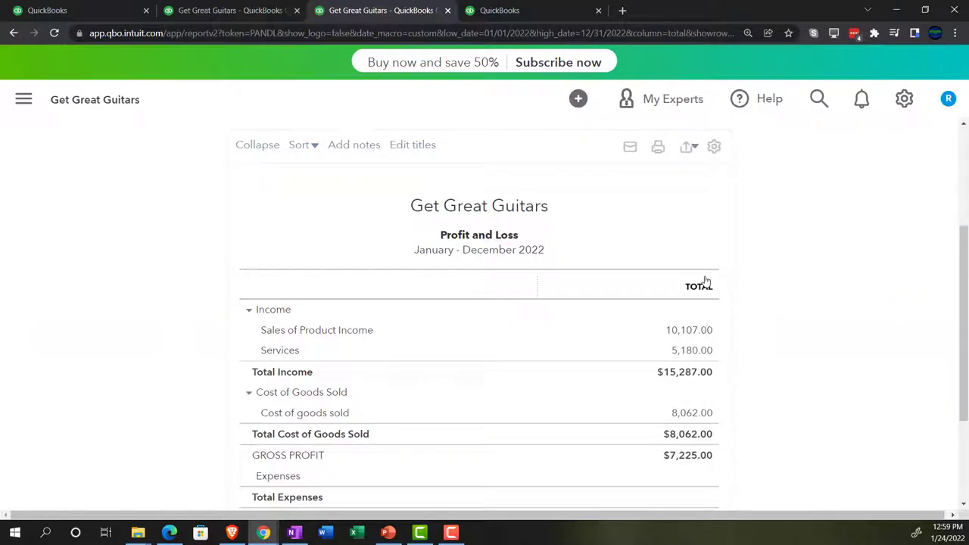
- Find the Trial Balance report by searching the reports list for "Tri" in the fourth tab, and open it
left_click(544, 10)
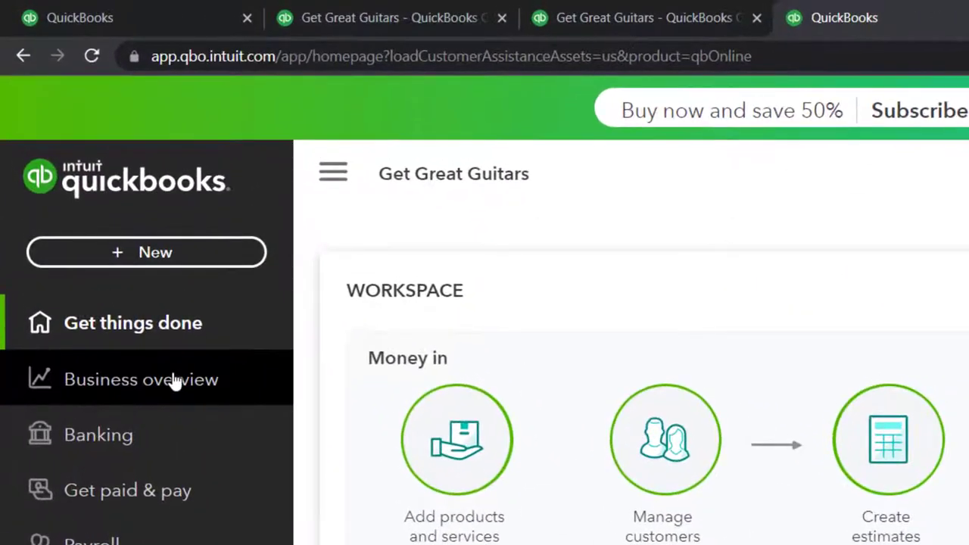
left_click(123, 266)
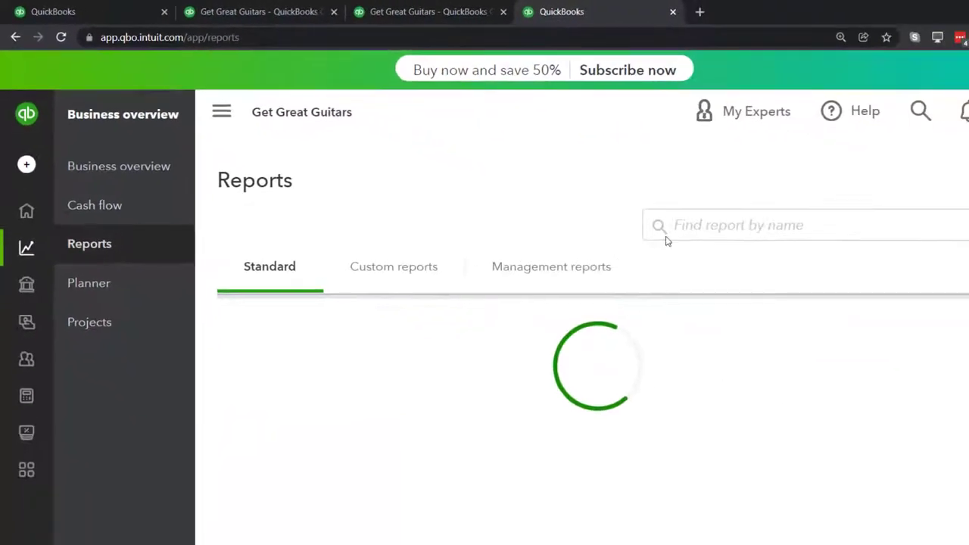
left_click(798, 221)
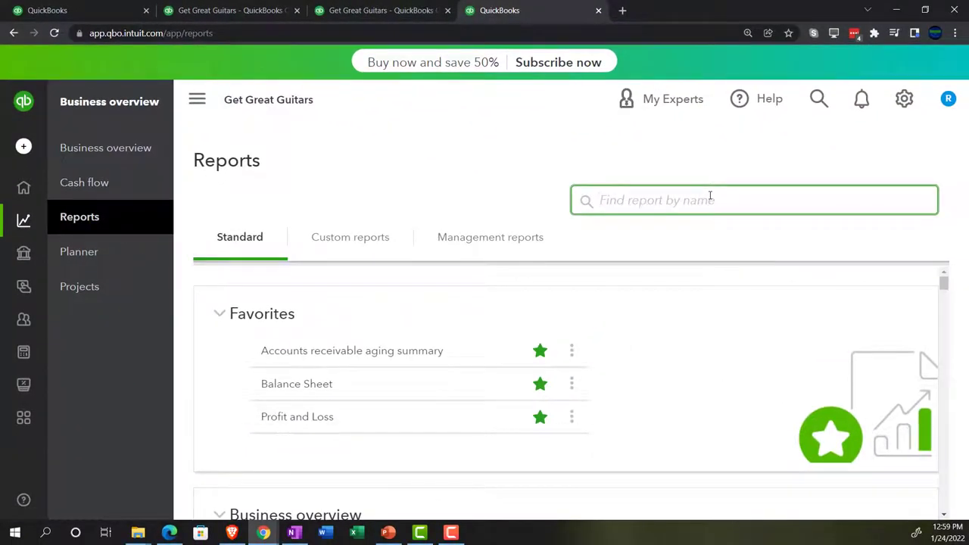
type("T")
type("r")
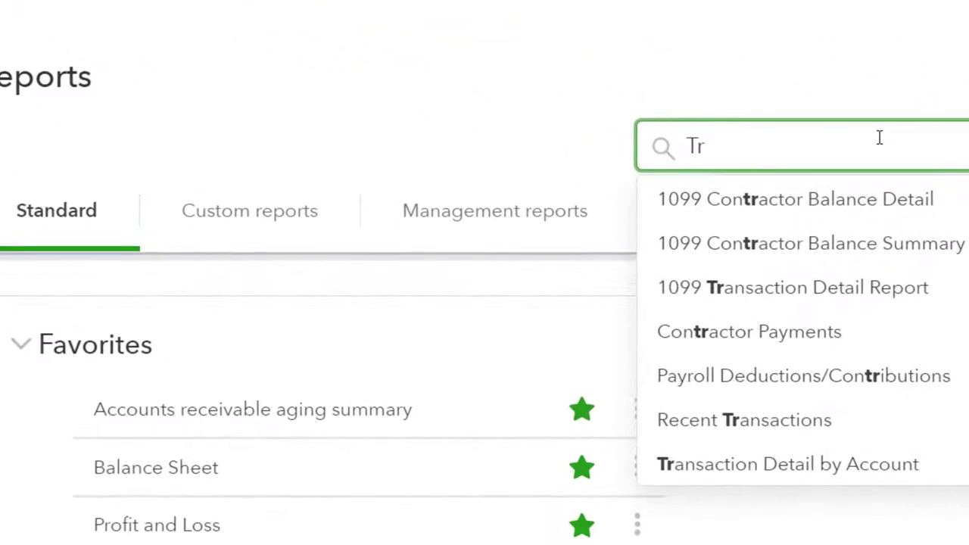
type("i")
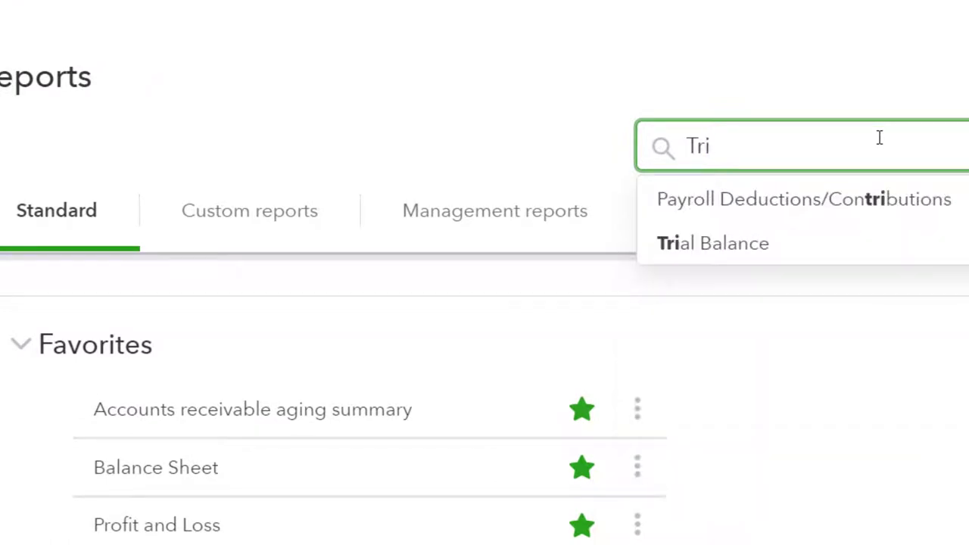
left_click(772, 245)
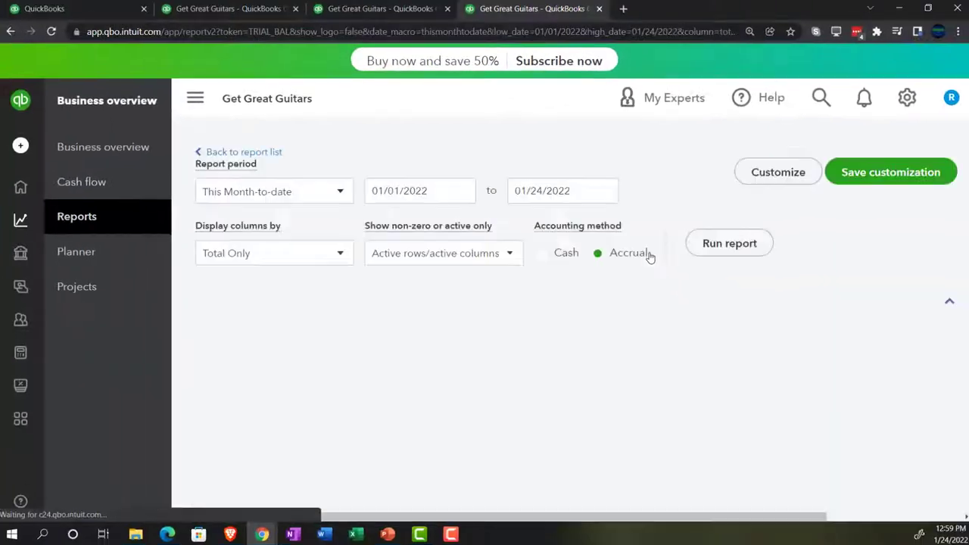
scroll(648, 257, "down", 3)
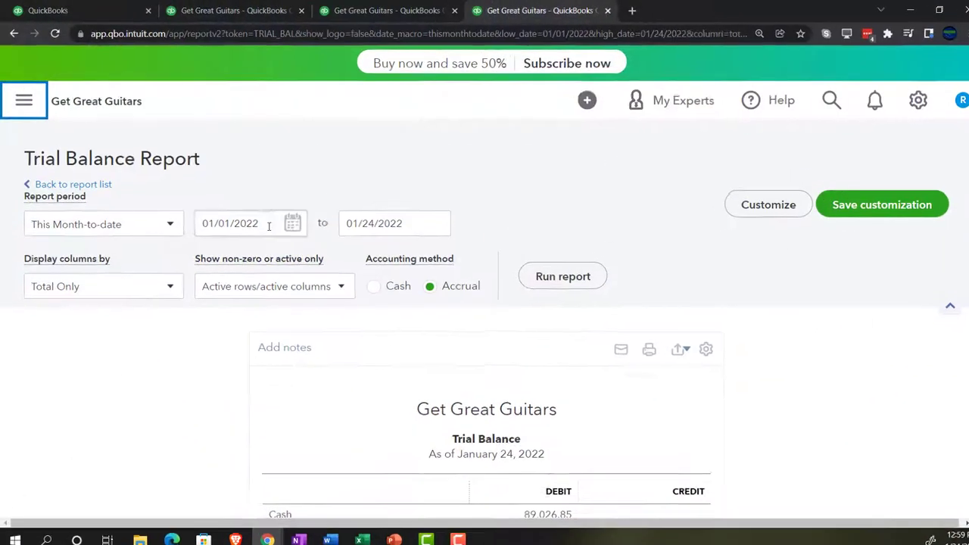
- Set the Trial Balance report period to 01/01/2022 through 12/31/2022, run the report and look over its accounts
left_click(242, 175)
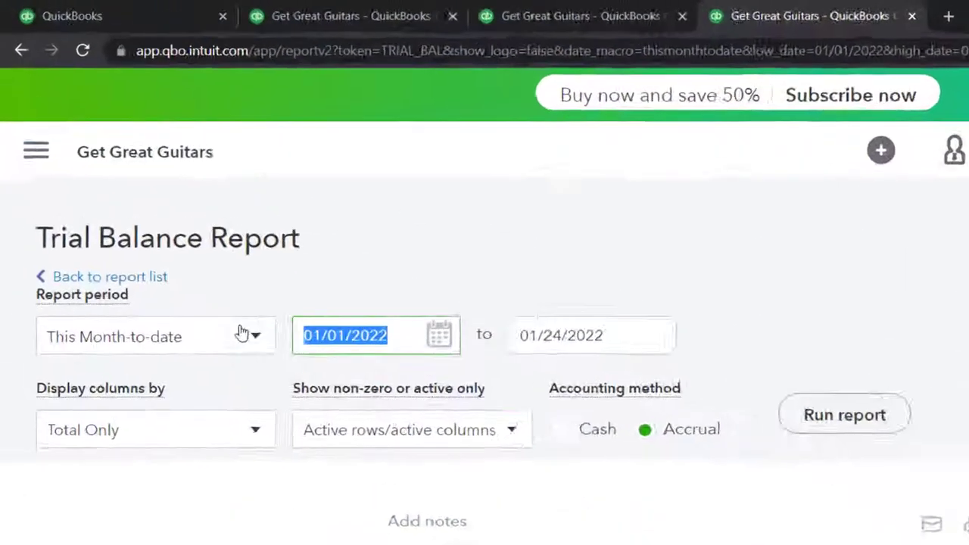
type("01/01/202")
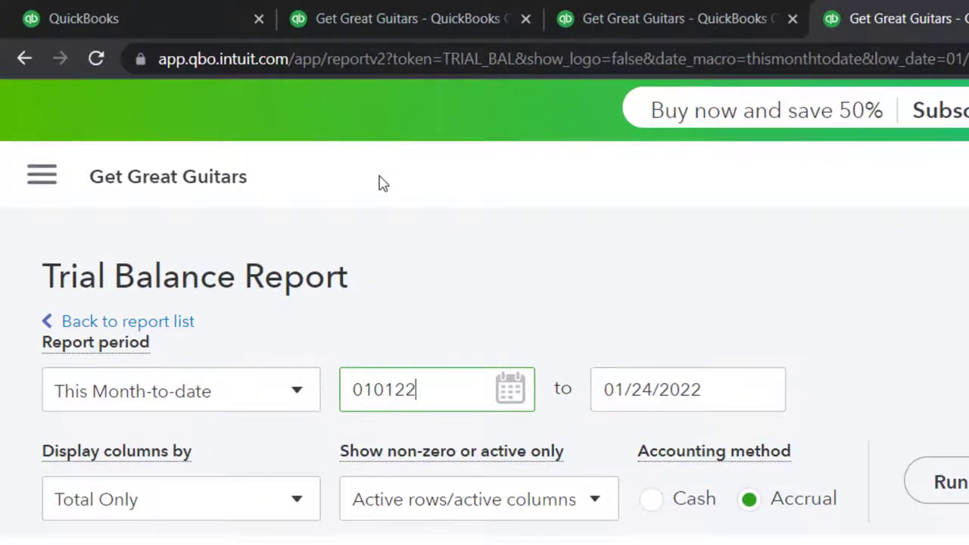
key("Tab")
type("12/31/202")
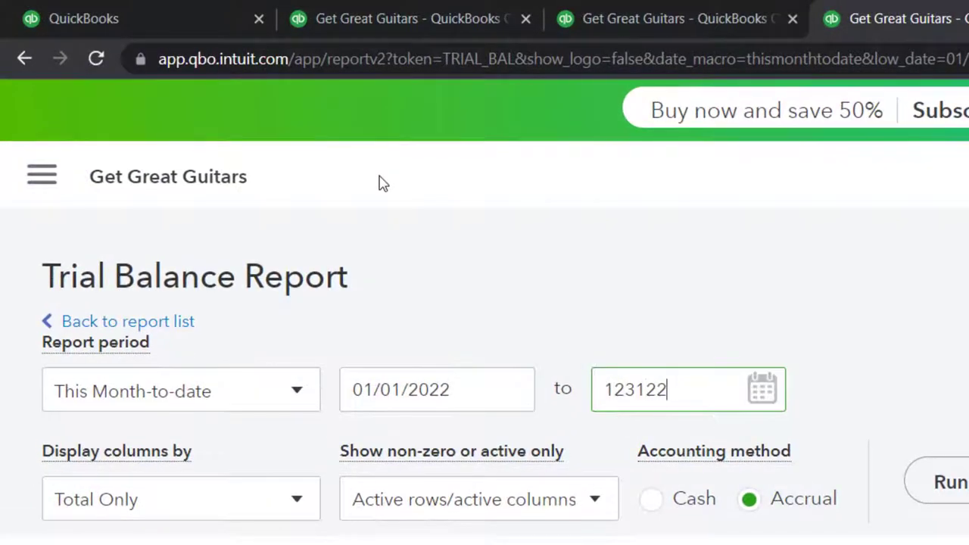
key("Tab")
left_click(939, 482)
scroll(556, 278, "down", 3)
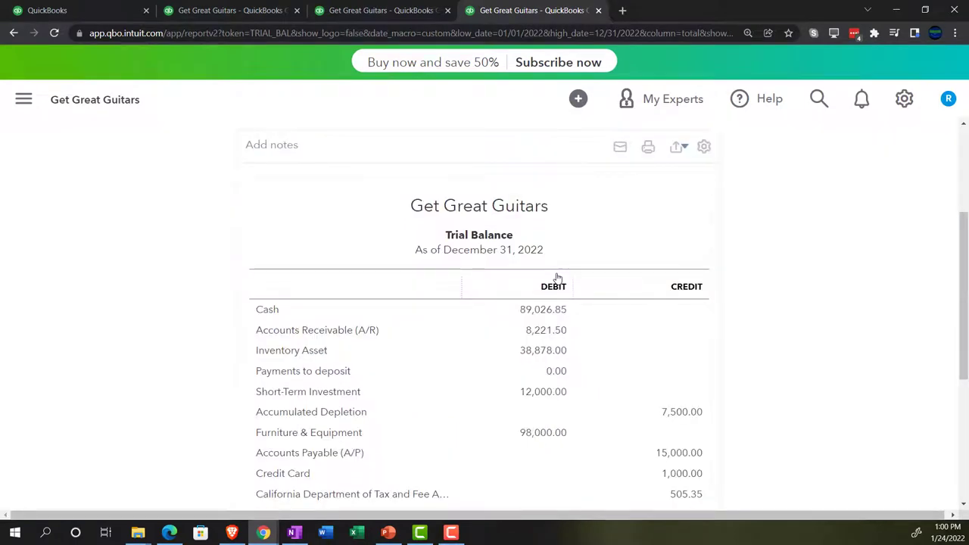
- Go back to the first tab's home page, examine the QuickBooks Desktop home page flowchart, and return to the QuickBooks Online window
left_click(109, 16)
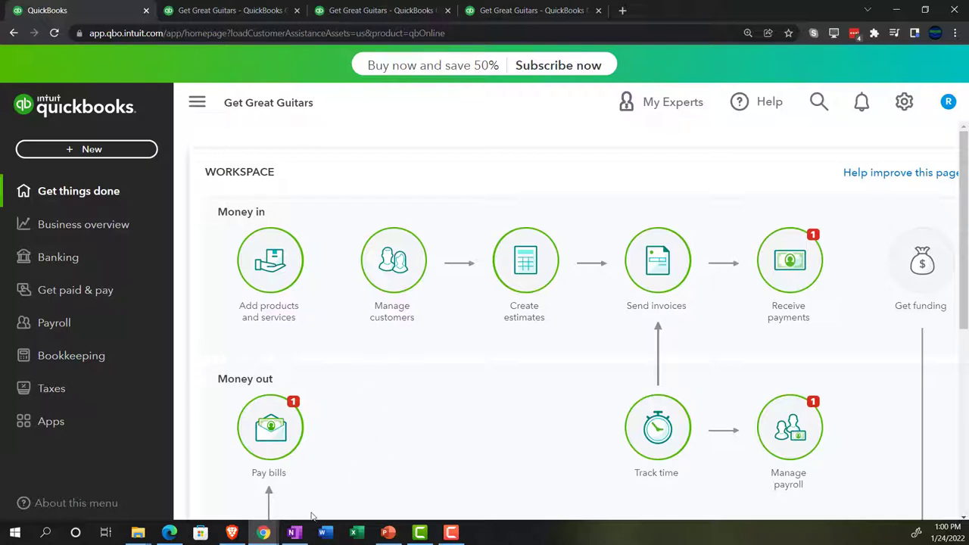
left_click(305, 536)
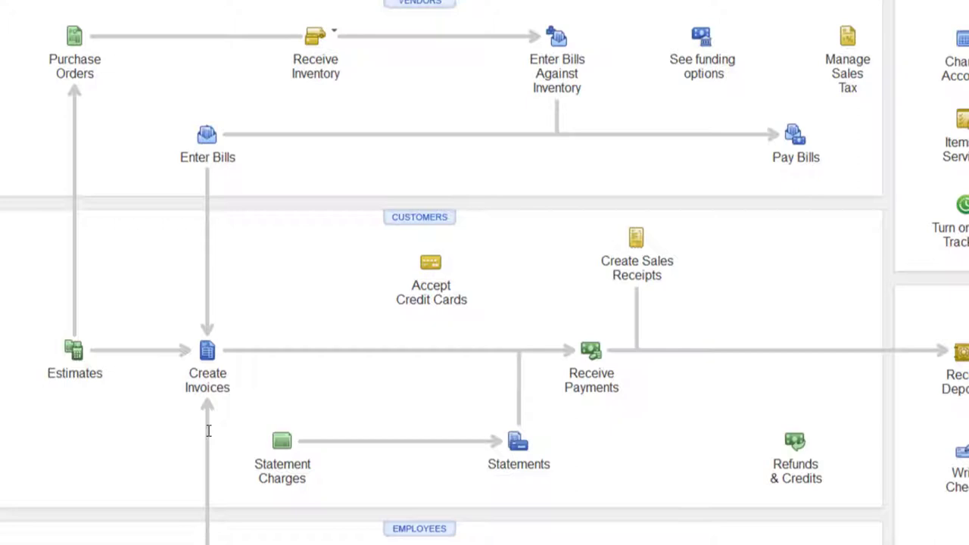
mouse_move(233, 544)
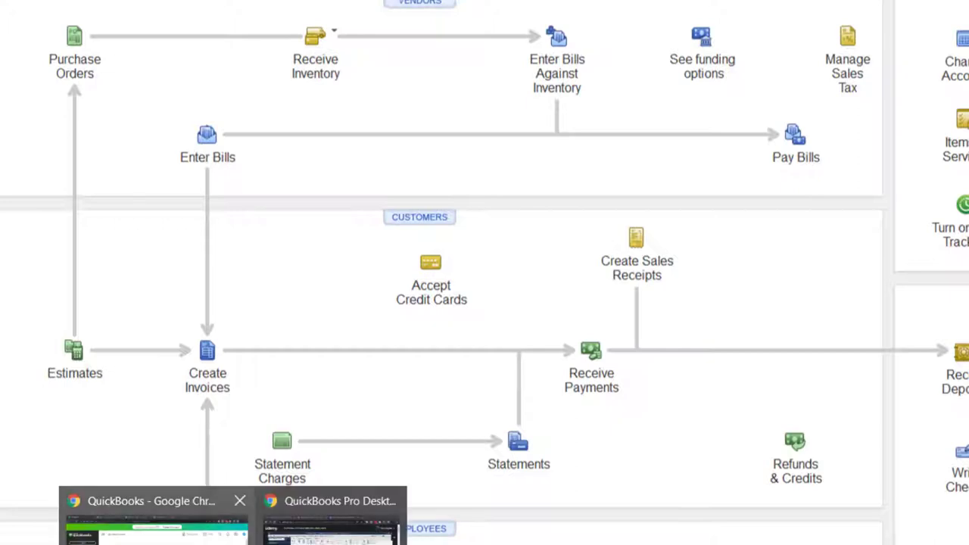
left_click(190, 522)
- Open the Vendors list of Get Great Guitars and compare it with the sample company's Vendors page in Microsoft Edge
left_click(121, 11)
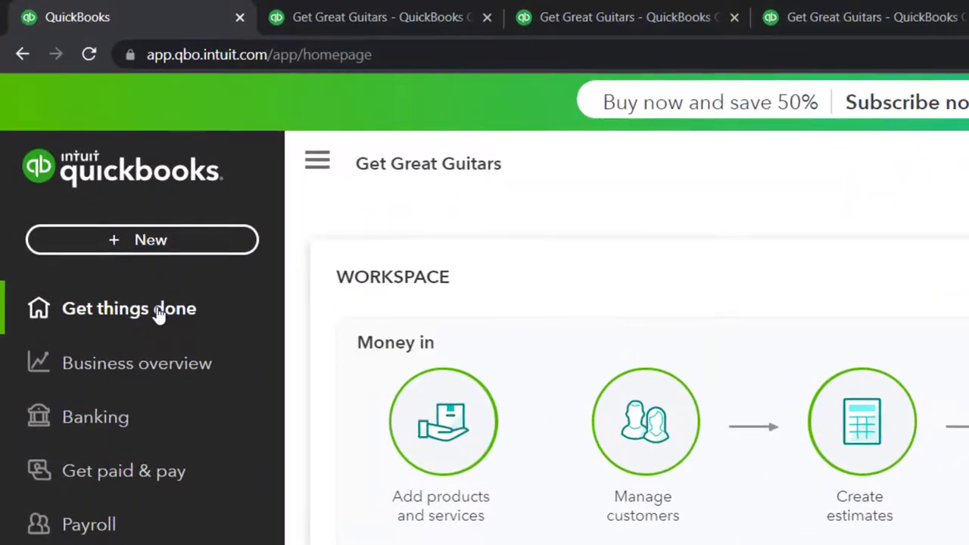
left_click(159, 477)
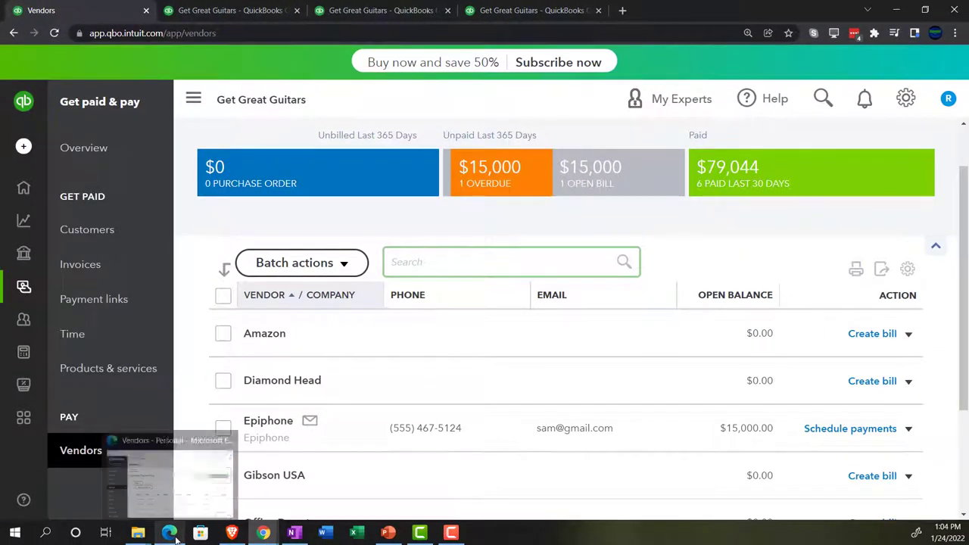
left_click(171, 533)
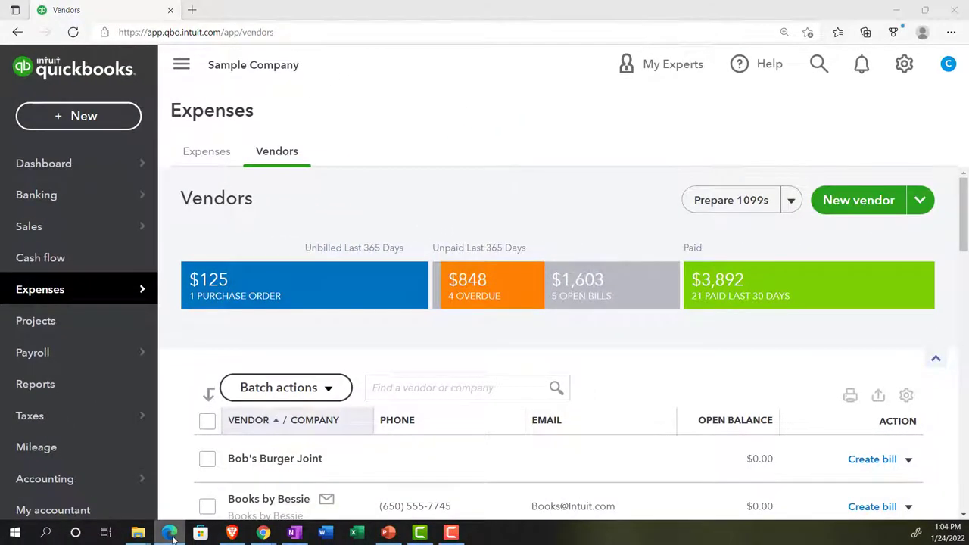
left_click(171, 535)
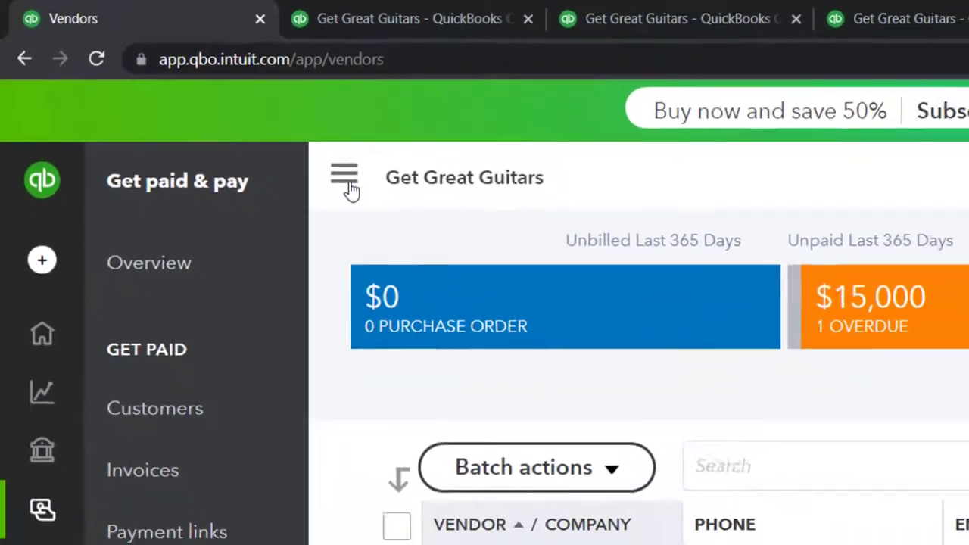
- Collapse the navigation menu, open the vendor Epiphone and view its transaction list
left_click(348, 183)
left_click(101, 429)
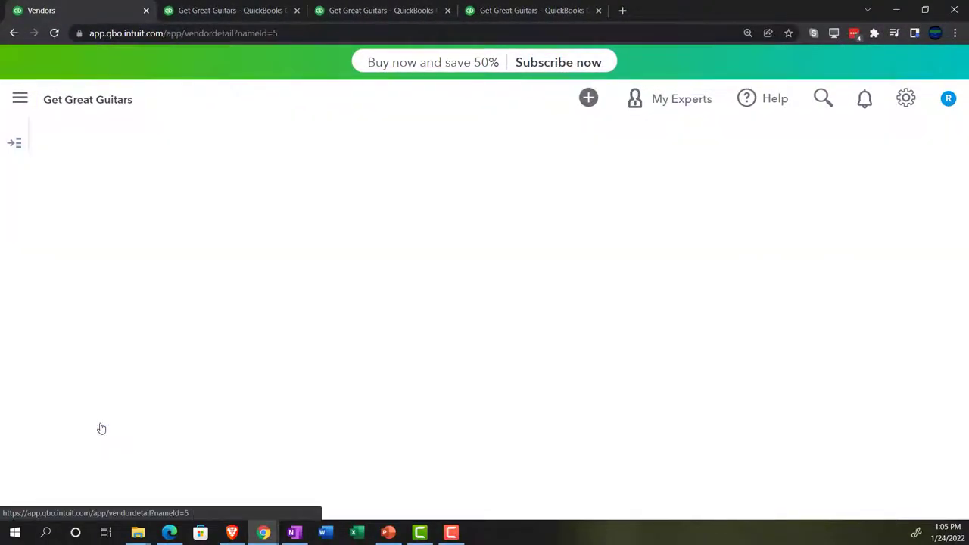
scroll(444, 371, "down", 1)
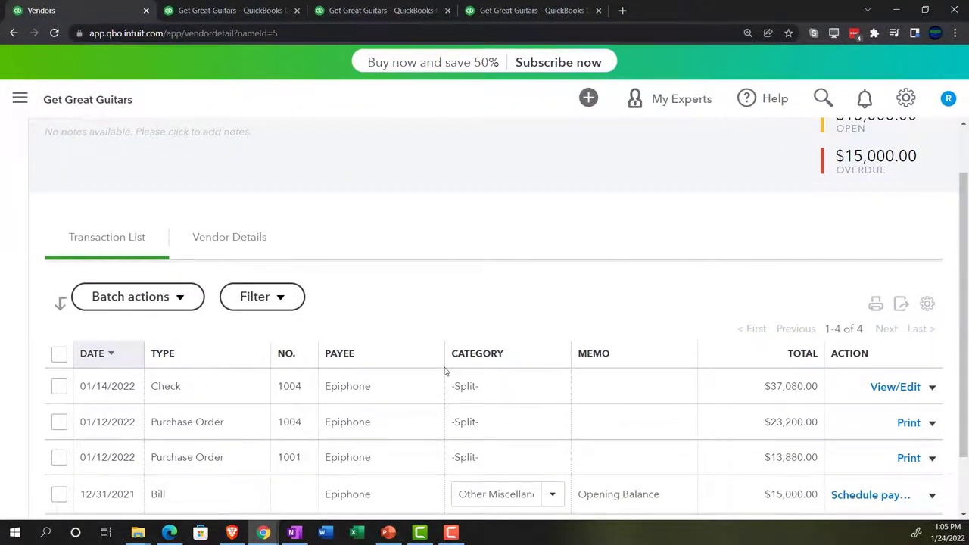
scroll(443, 378, "down", 1)
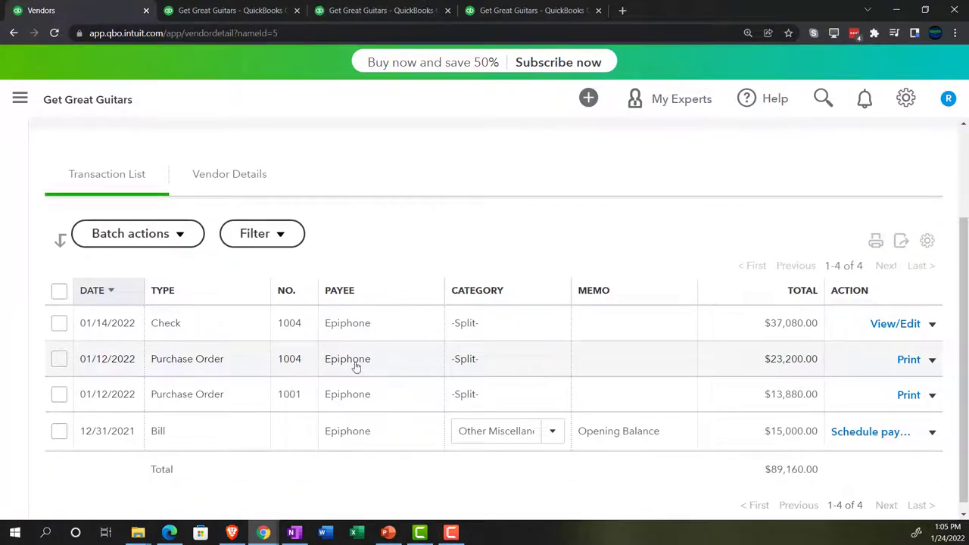
- Open Epiphone's $23,200.00 purchase order, review its item details and assigned customer, and close it
left_click(387, 372)
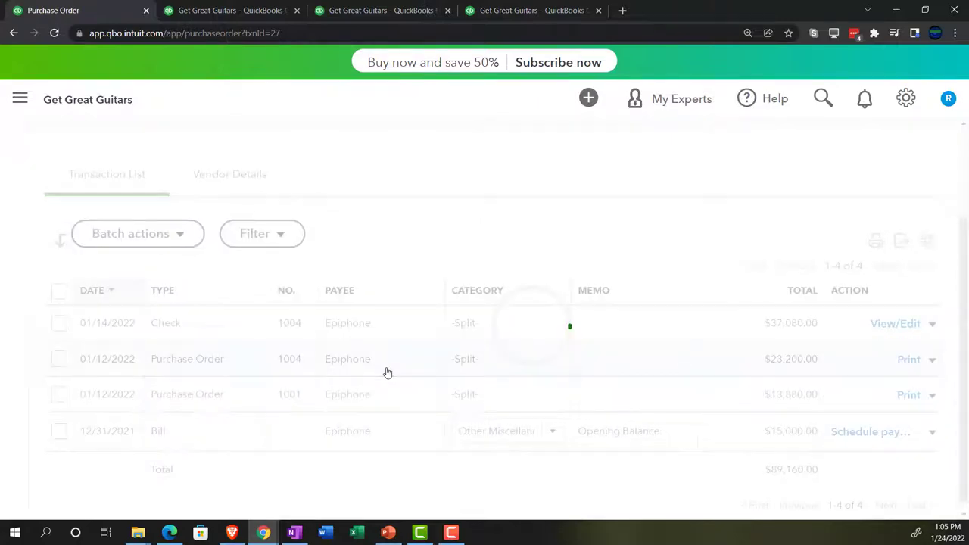
scroll(633, 363, "down", 3)
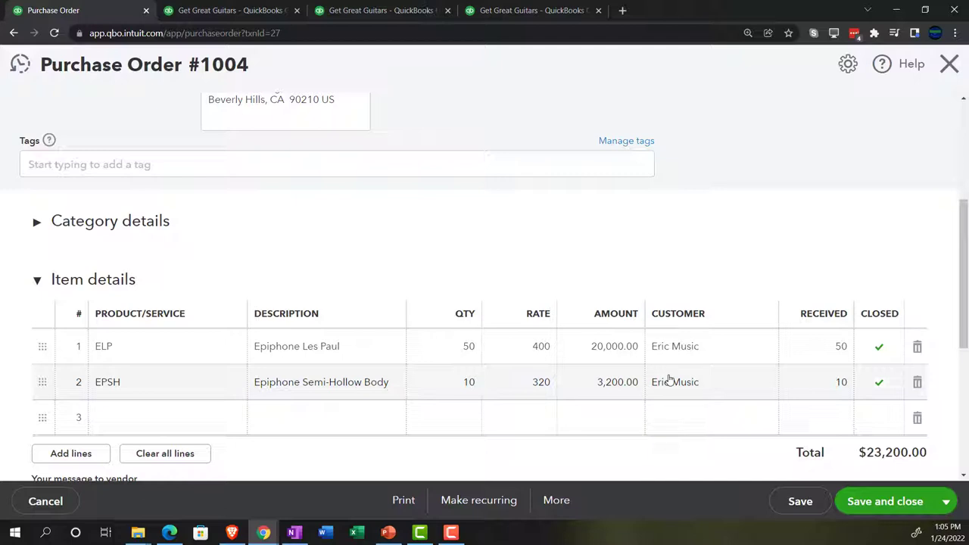
scroll(669, 380, "up", 5)
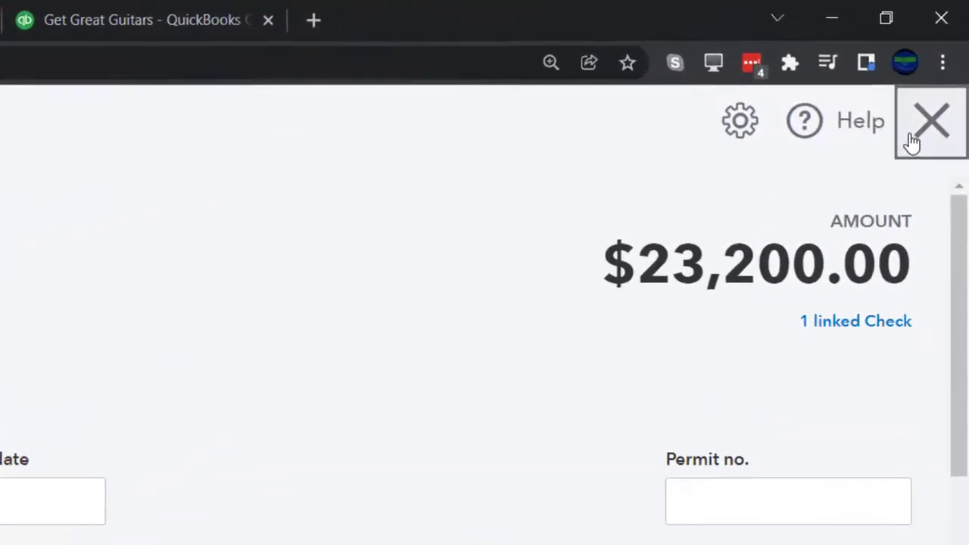
left_click(912, 133)
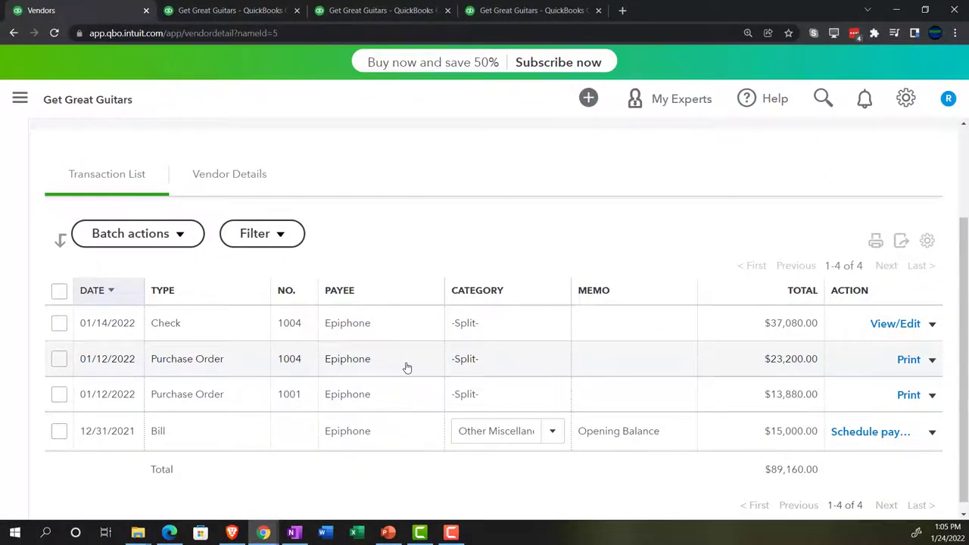
- Open Epiphone's check dated 01/14/2022, review its item lines with the billable and customer columns, and close it
left_click(231, 331)
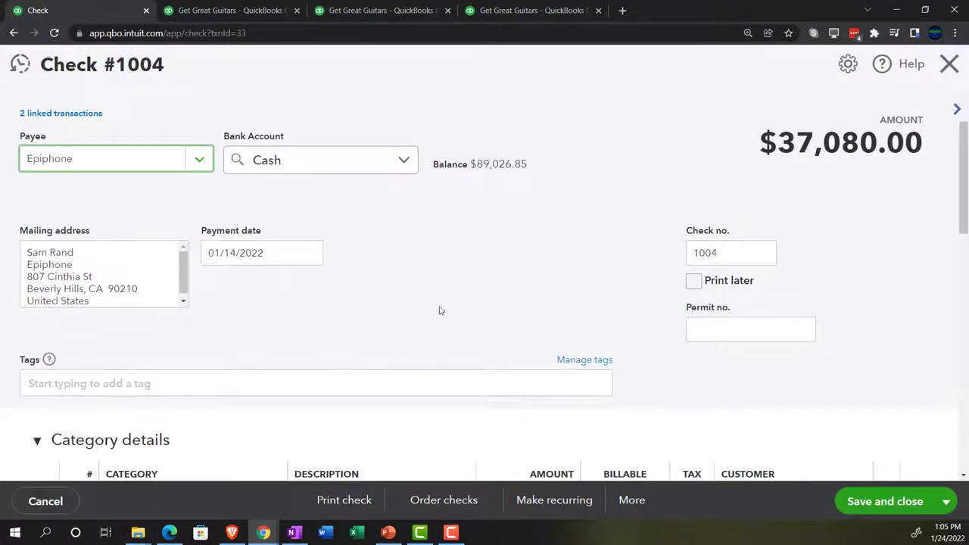
scroll(439, 310, "down", 2)
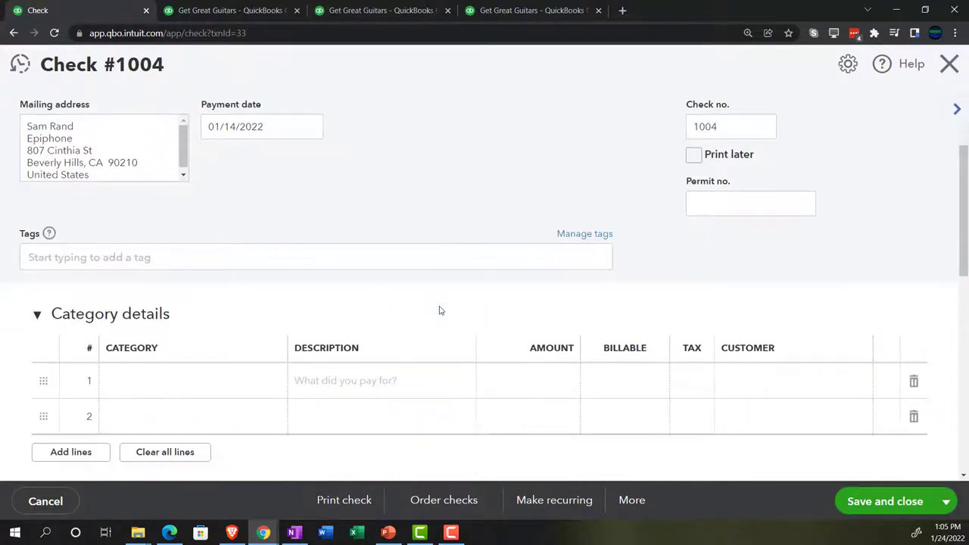
scroll(439, 311, "down", 4)
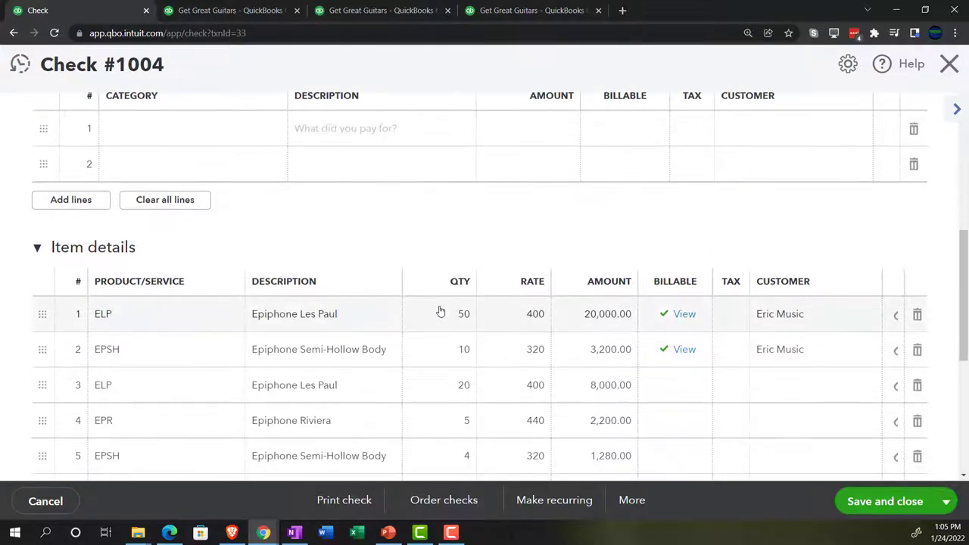
scroll(439, 312, "down", 1)
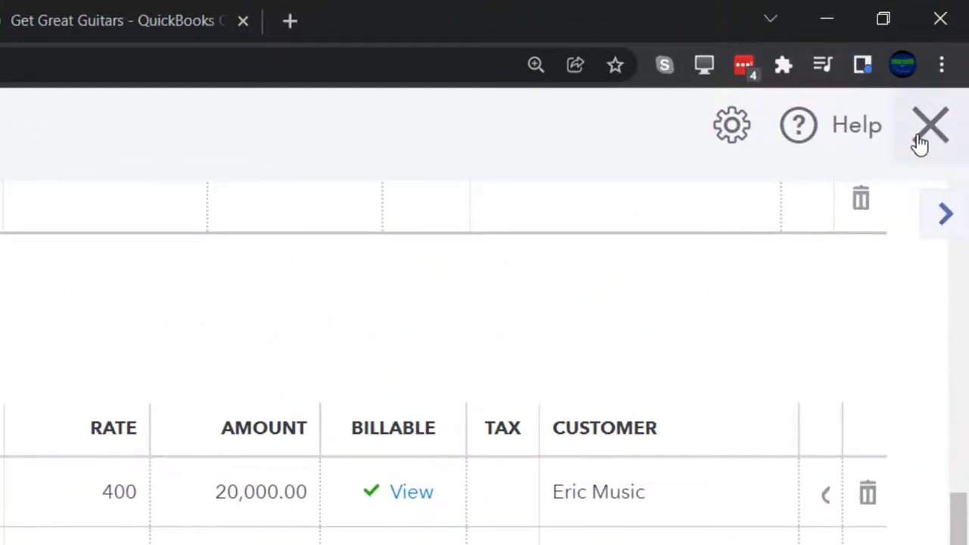
left_click(924, 136)
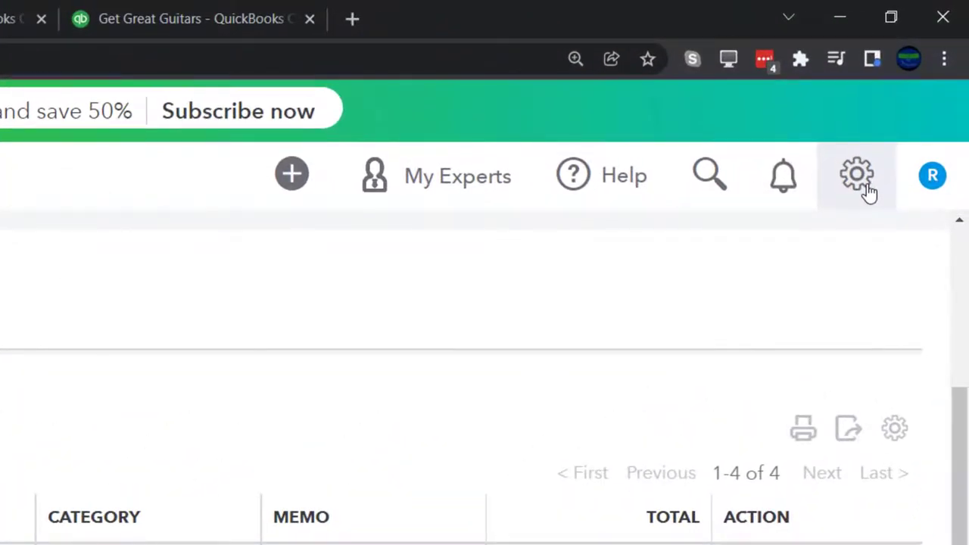
- Open the Expenses section of Account and Settings and examine the bills and expenses options for customer tracking and billable items
left_click(865, 186)
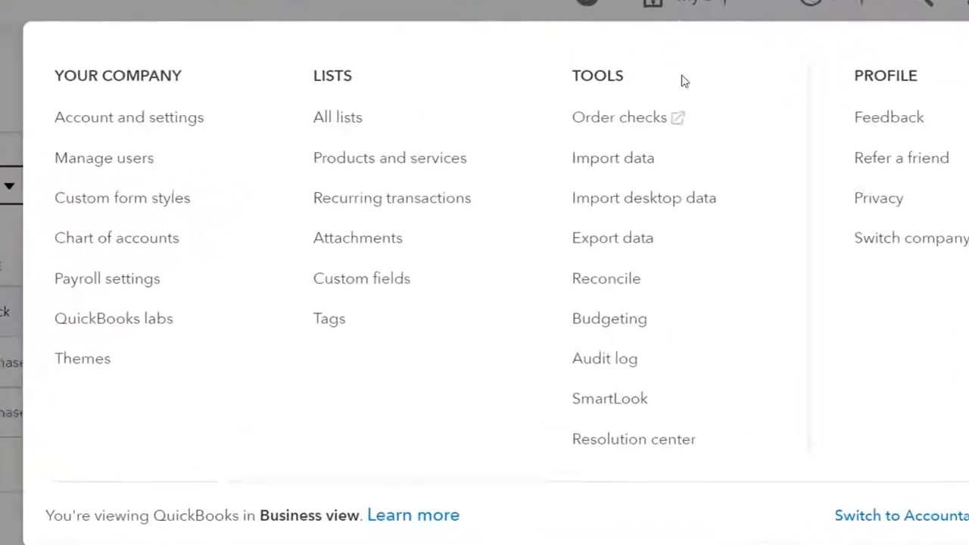
left_click(307, 187)
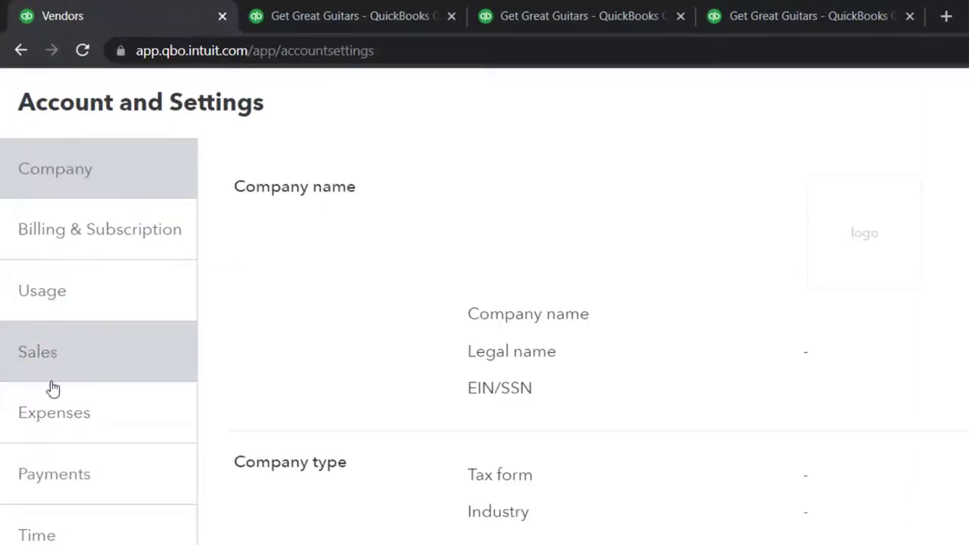
left_click(50, 421)
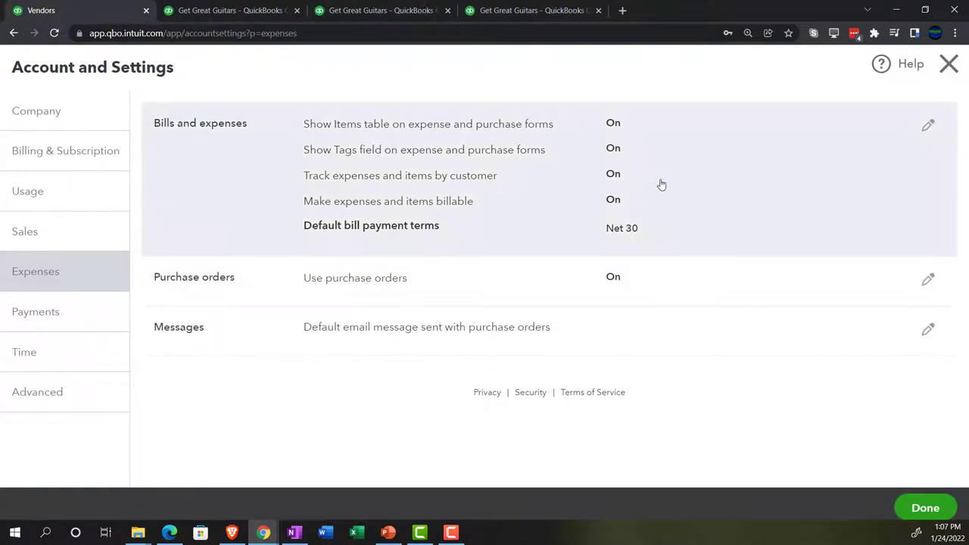
left_click(660, 185)
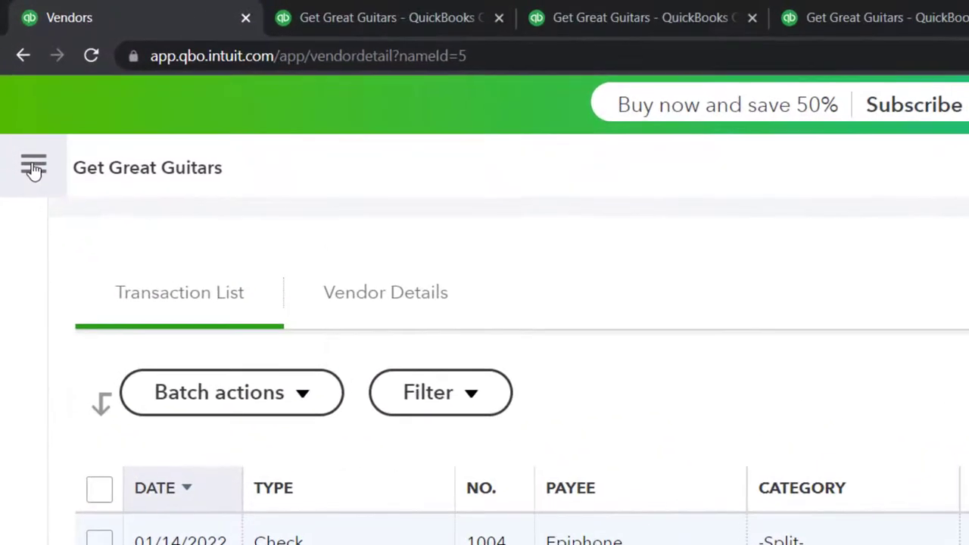
- Start a new invoice and choose Eric Music as the customer
left_click(33, 168)
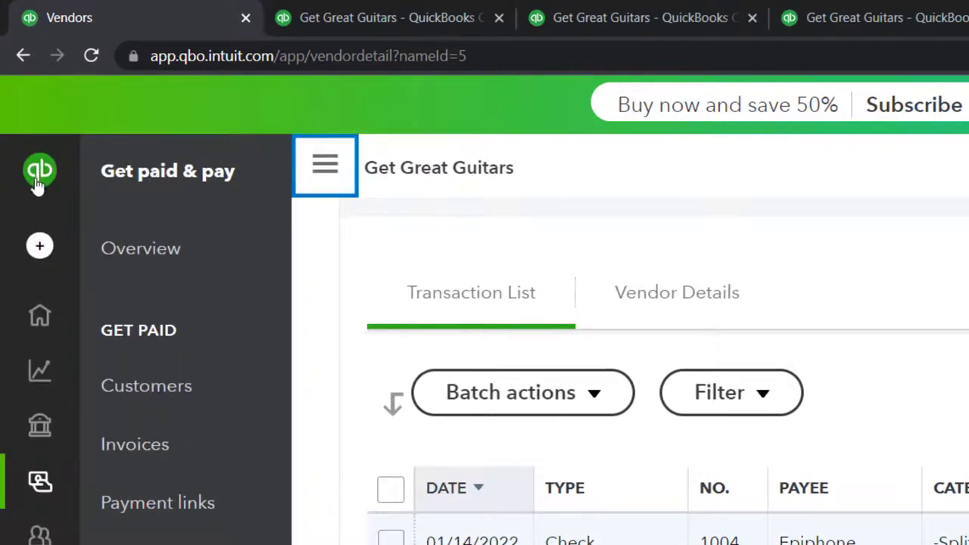
left_click(39, 245)
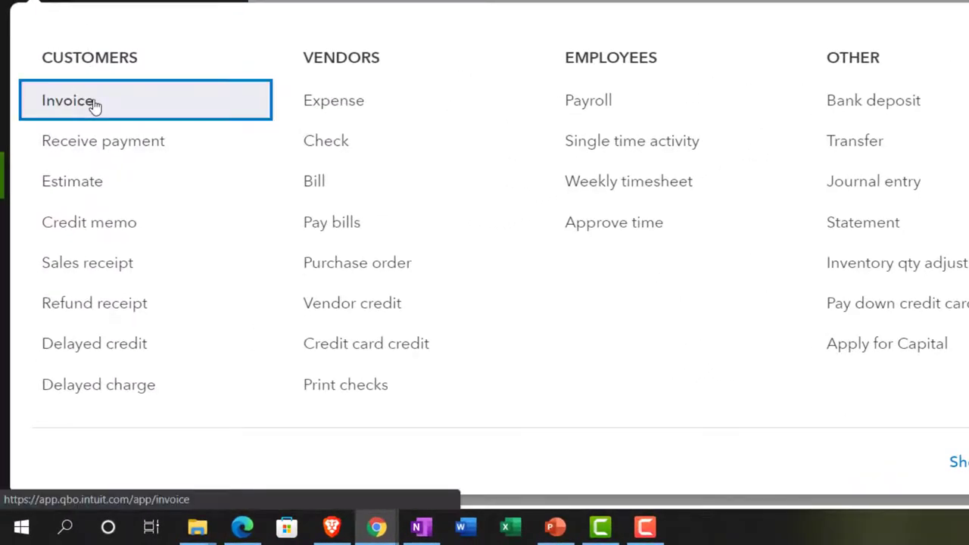
left_click(95, 107)
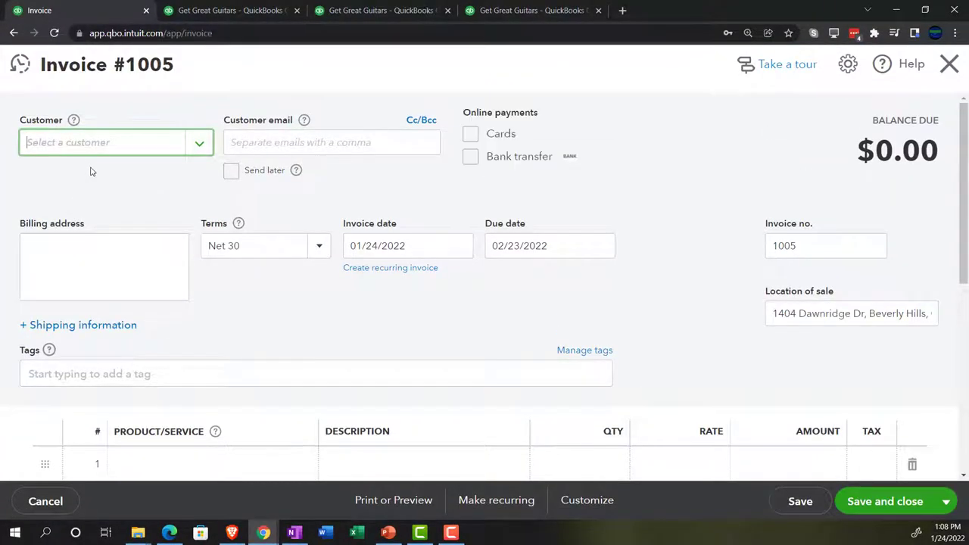
type("Eri")
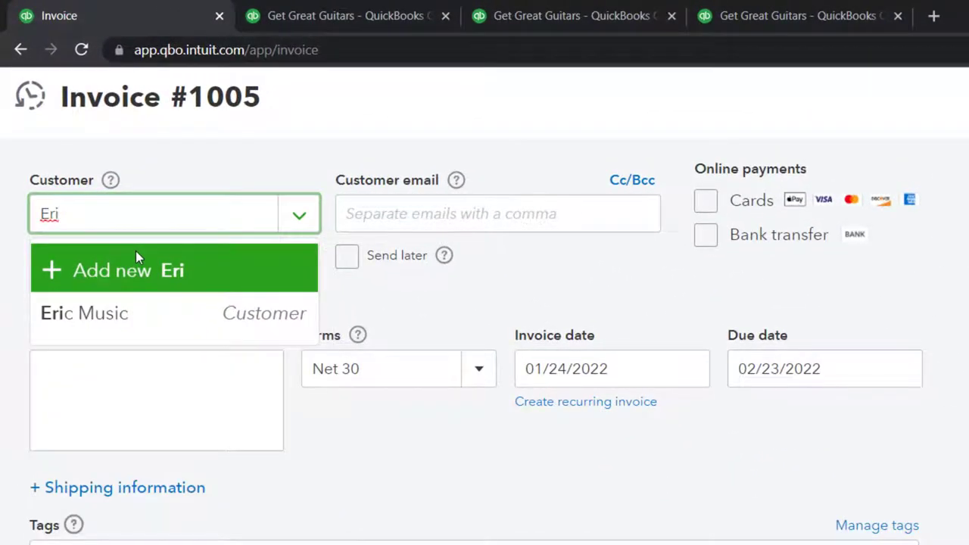
left_click(117, 318)
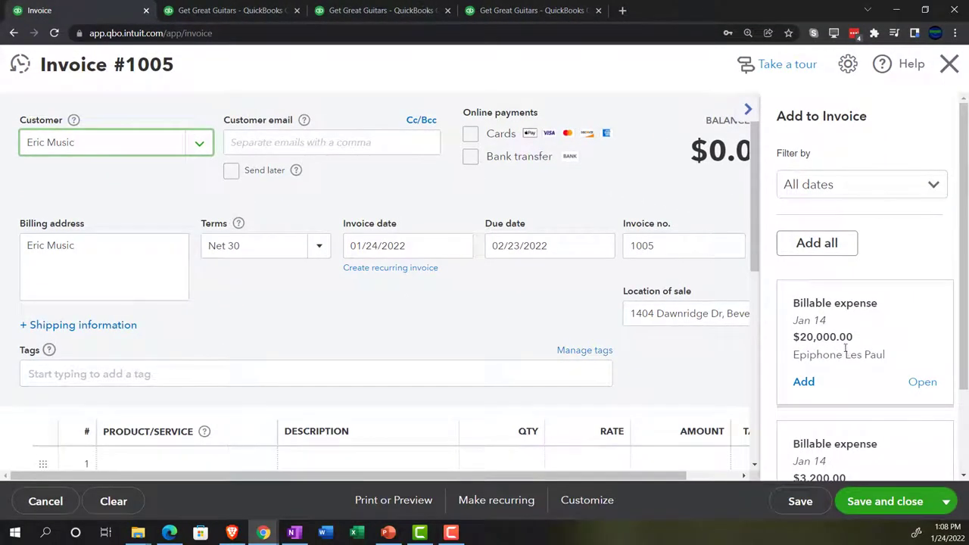
- Add the $20,000.00 Epiphone Les Paul and $3,200.00 Epiphone Semi-Hollow Body billable expenses to the invoice
scroll(846, 351, "down", 2)
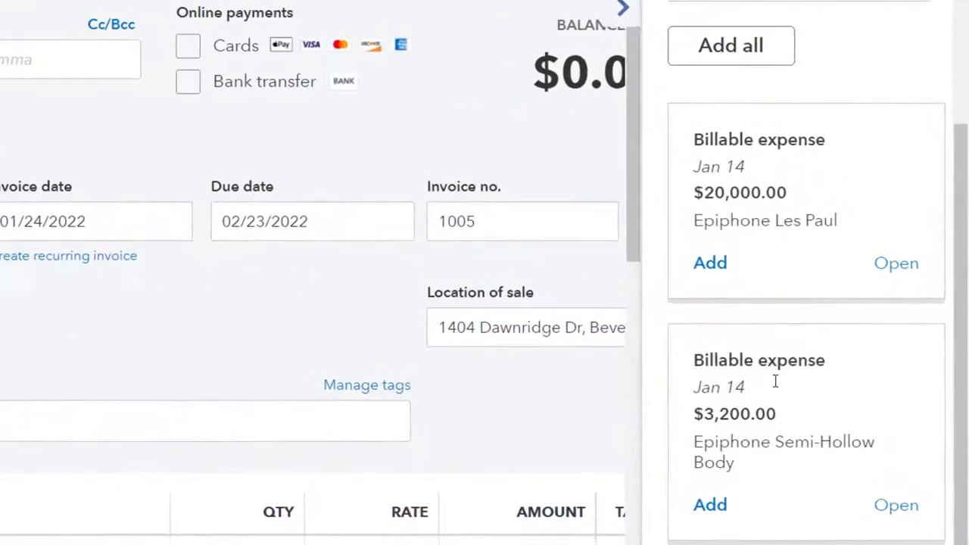
left_click(704, 264)
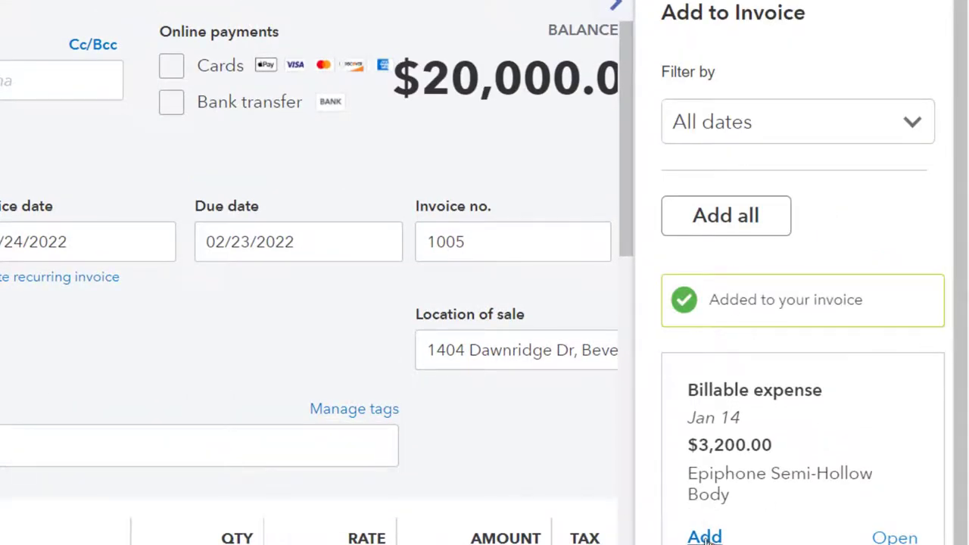
left_click(705, 538)
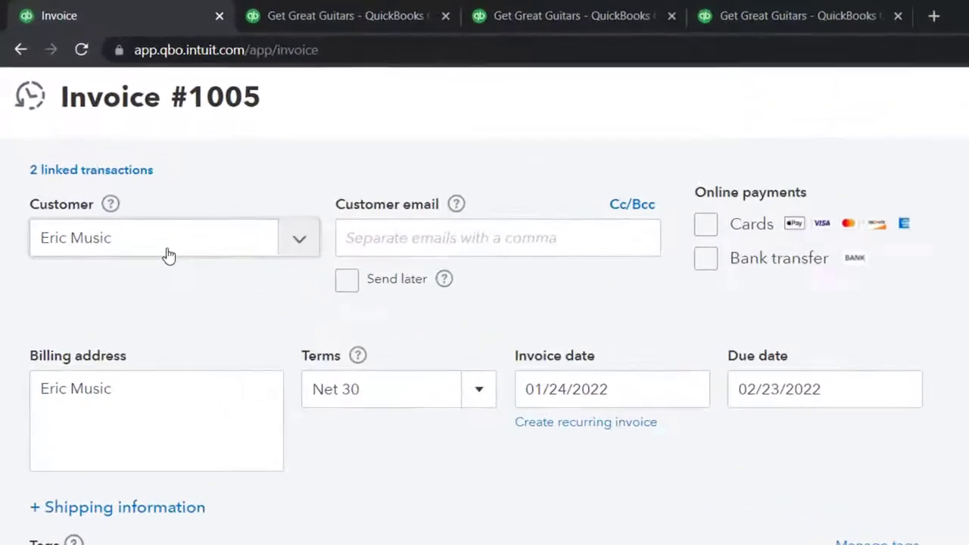
- Keep the customer and Net 30 terms on the invoice and set the invoice date to 01/23/2022
left_click(169, 255)
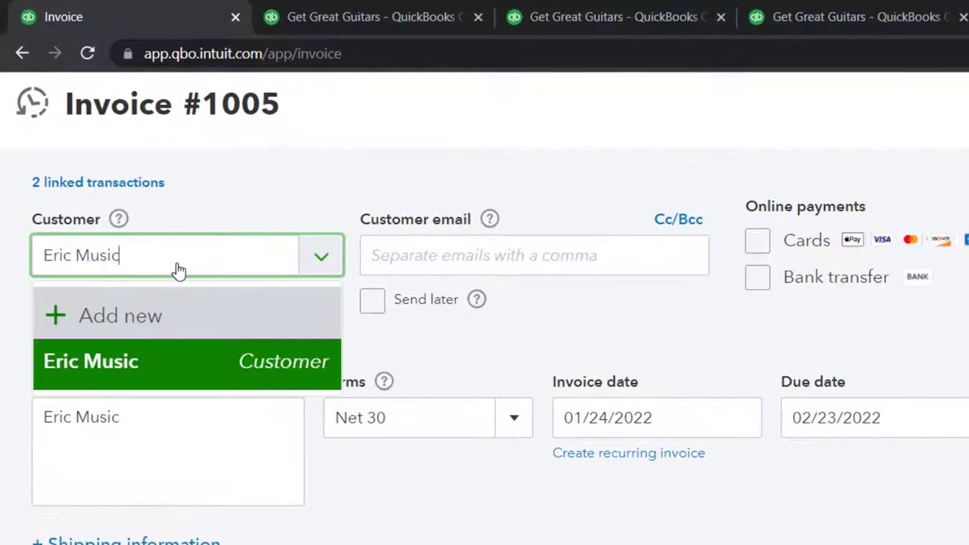
key("Tab")
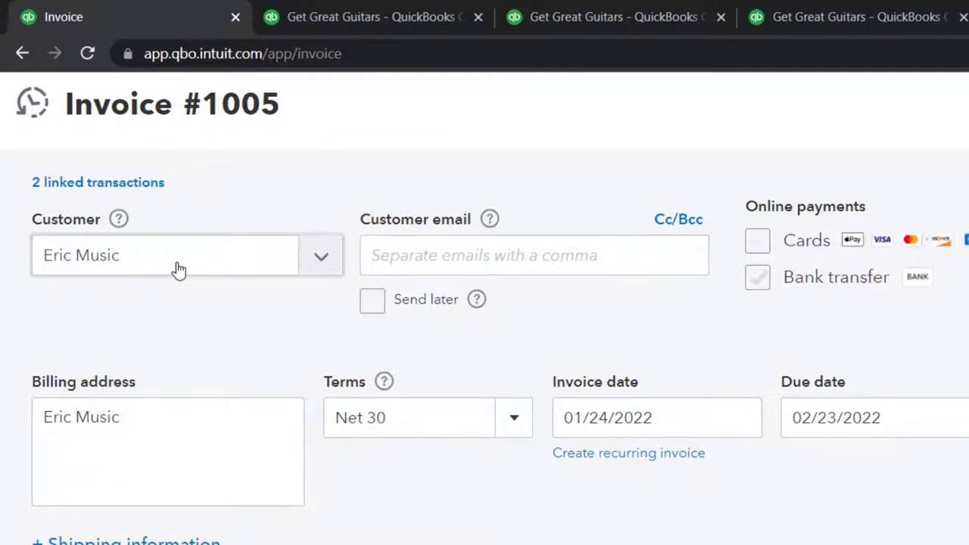
key("Tab")
key("Tab")
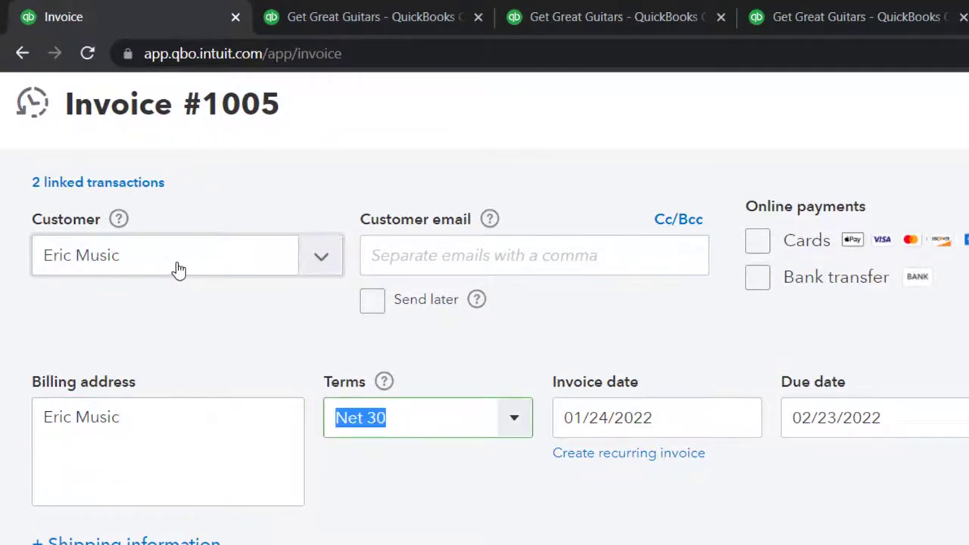
key("Tab")
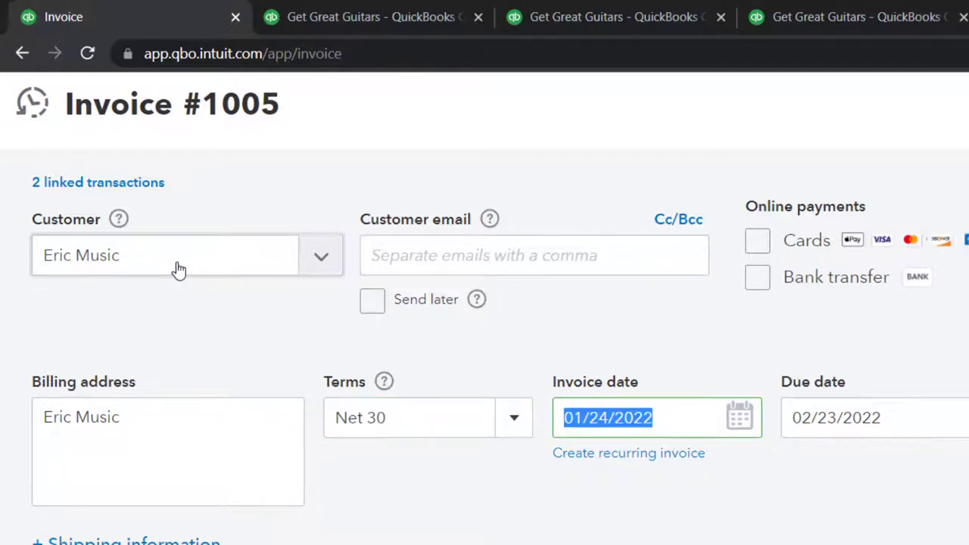
key("minus")
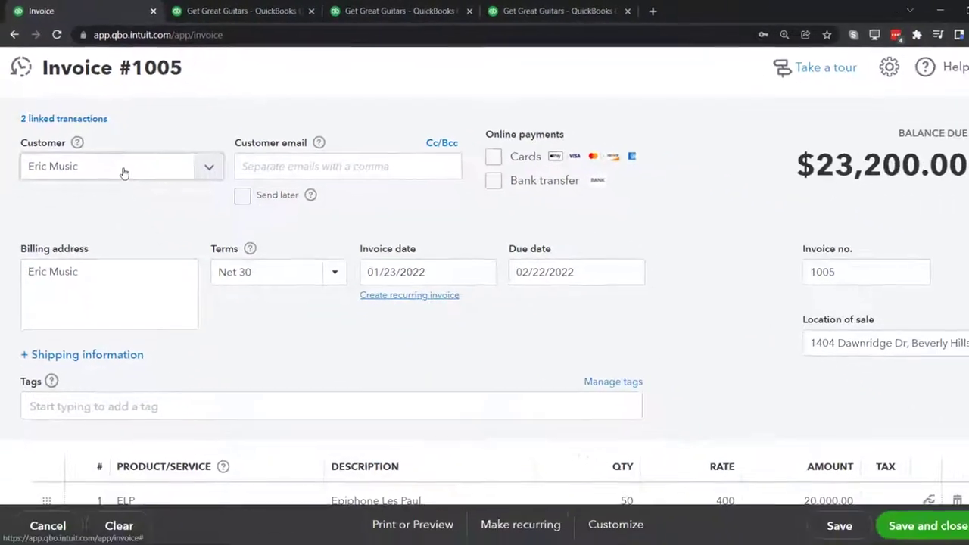
key("Tab")
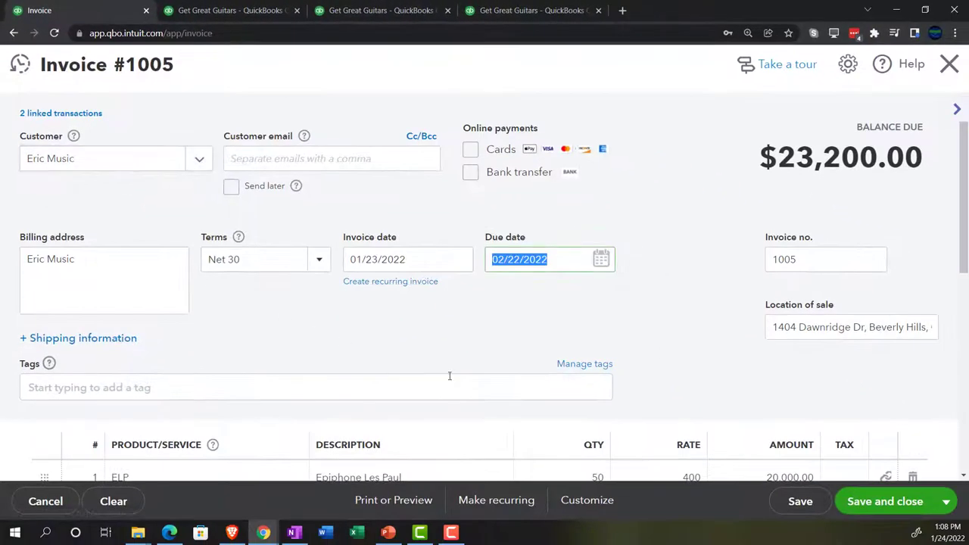
key("Tab")
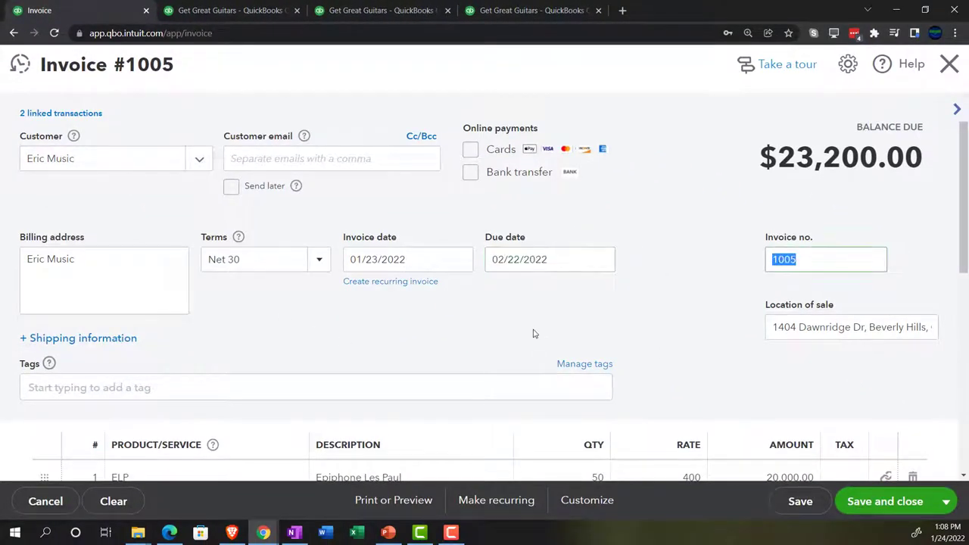
key("Tab")
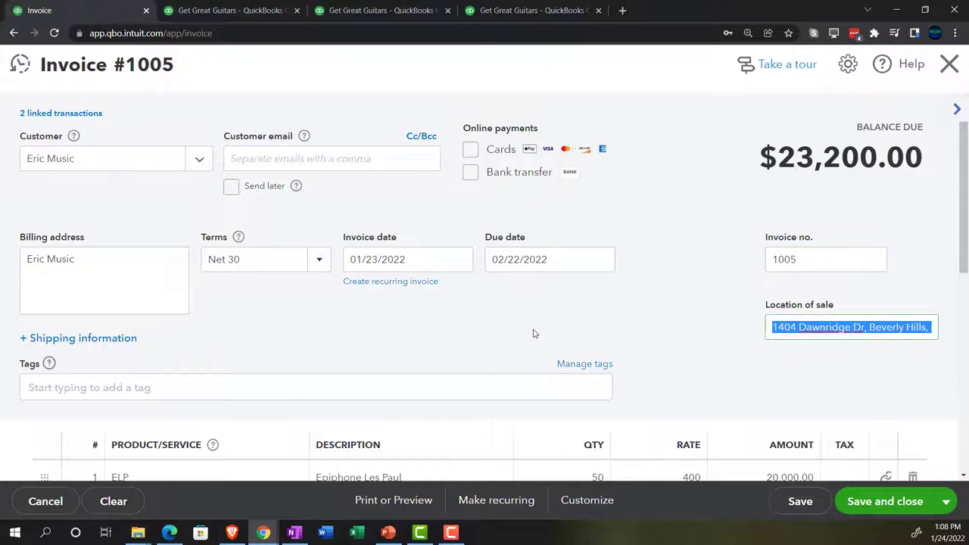
key("Tab")
- Add ELP on the third line to look up its sales price, and set the first Epiphone Les Paul line's rate to 500
scroll(533, 334, "down", 1)
scroll(533, 334, "down", 1)
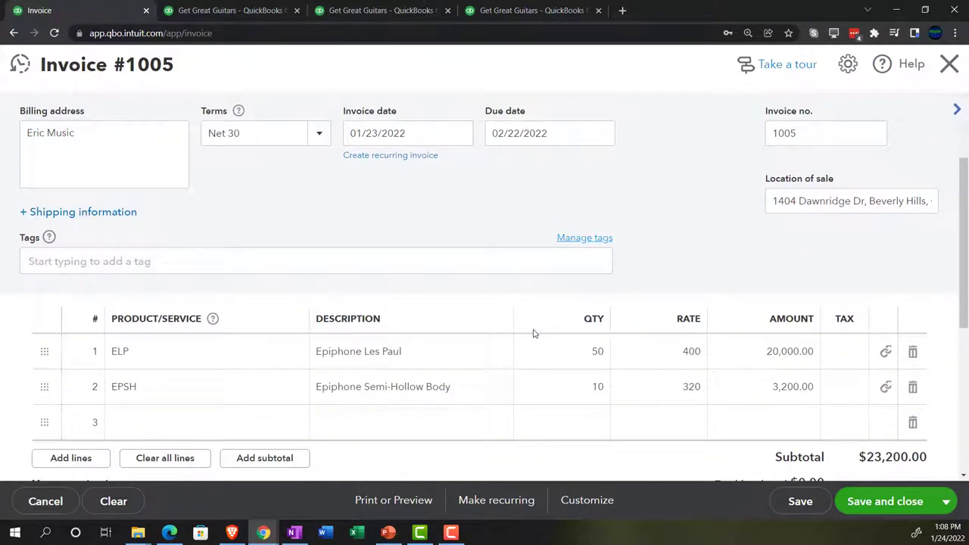
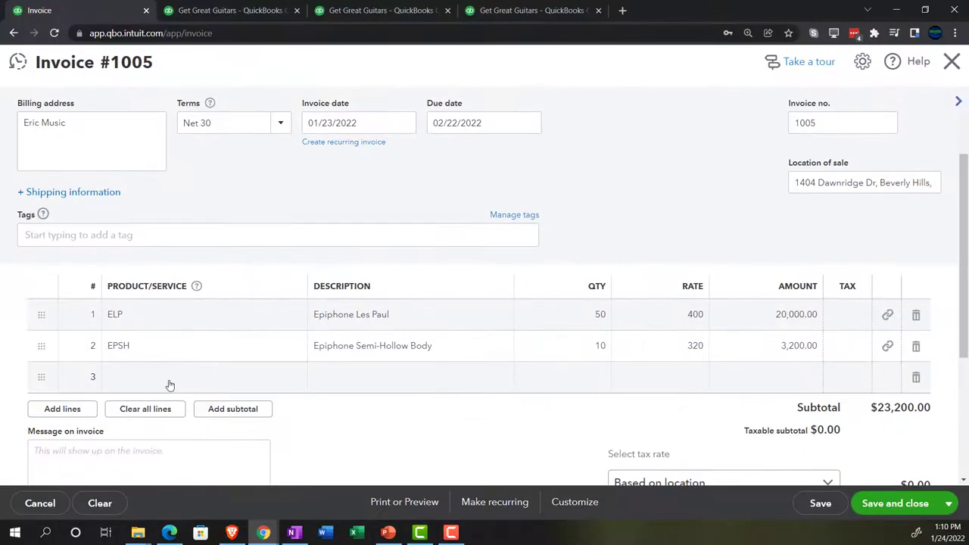
left_click(170, 385)
type("E")
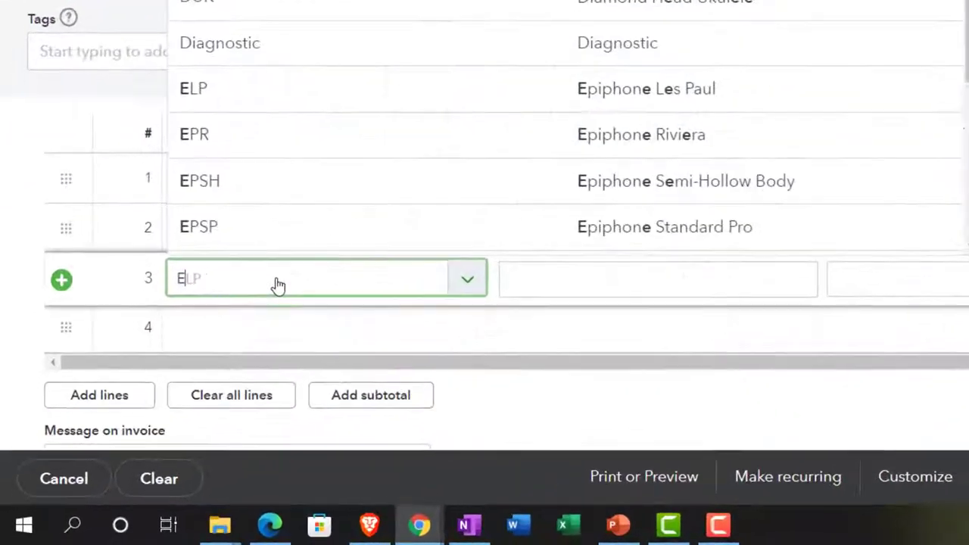
type("l")
key("Tab")
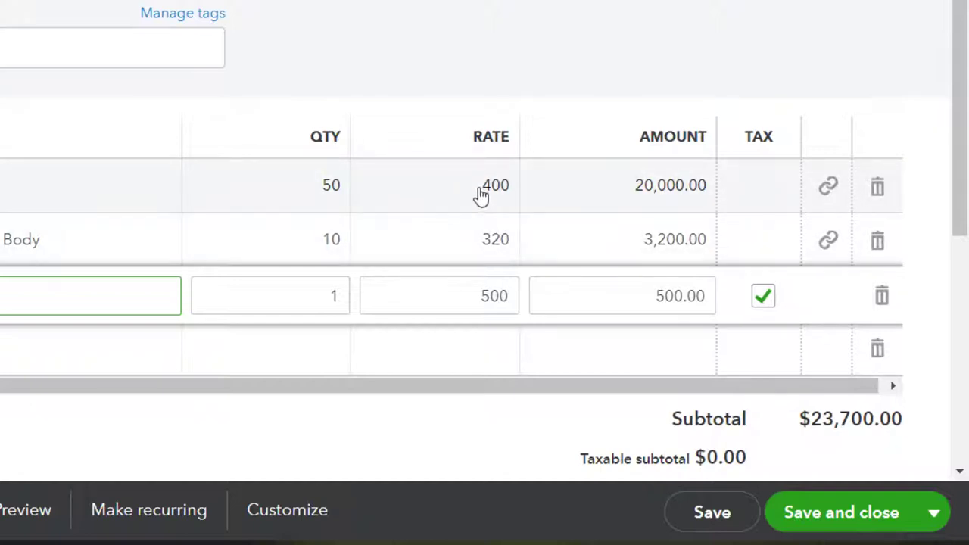
left_click(480, 190)
type("500")
key("Tab")
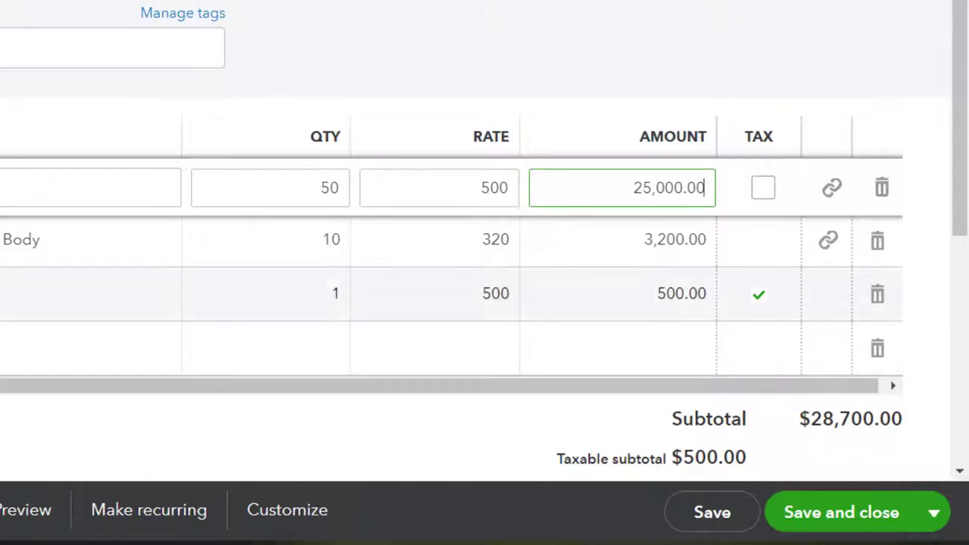
- Change the third line's item to EPSH to look up its sales price, and set the second line's rate to 400
left_click(424, 294)
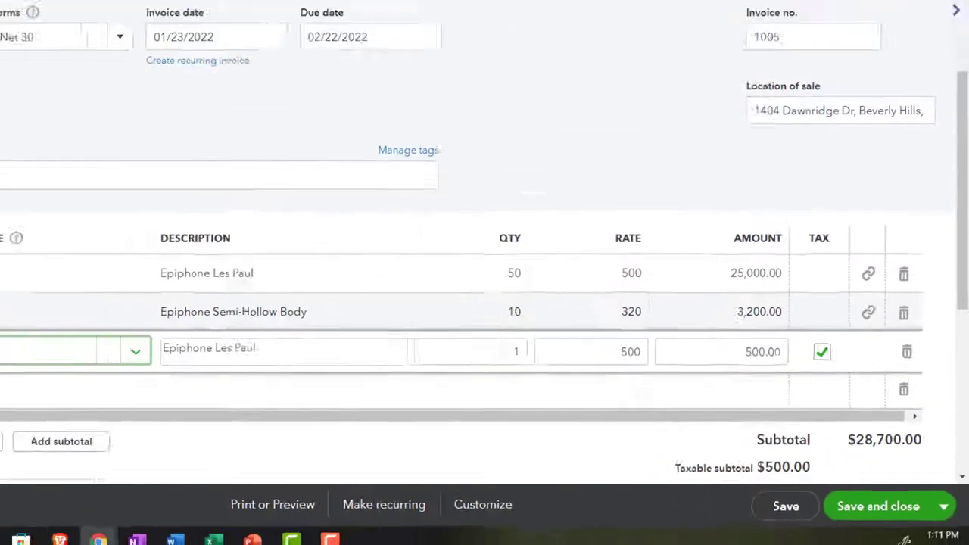
type("epsh")
key("Tab")
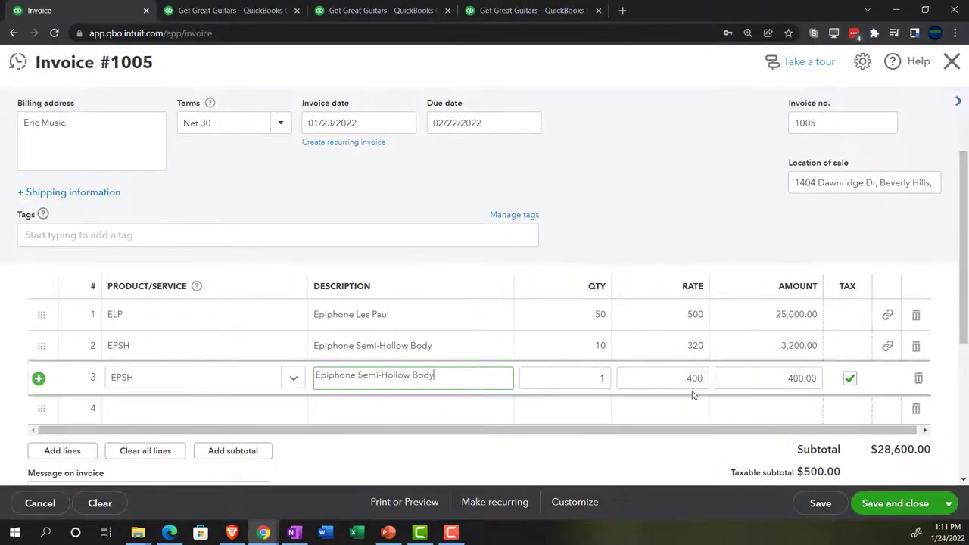
left_click(691, 346)
type("400")
key("Tab")
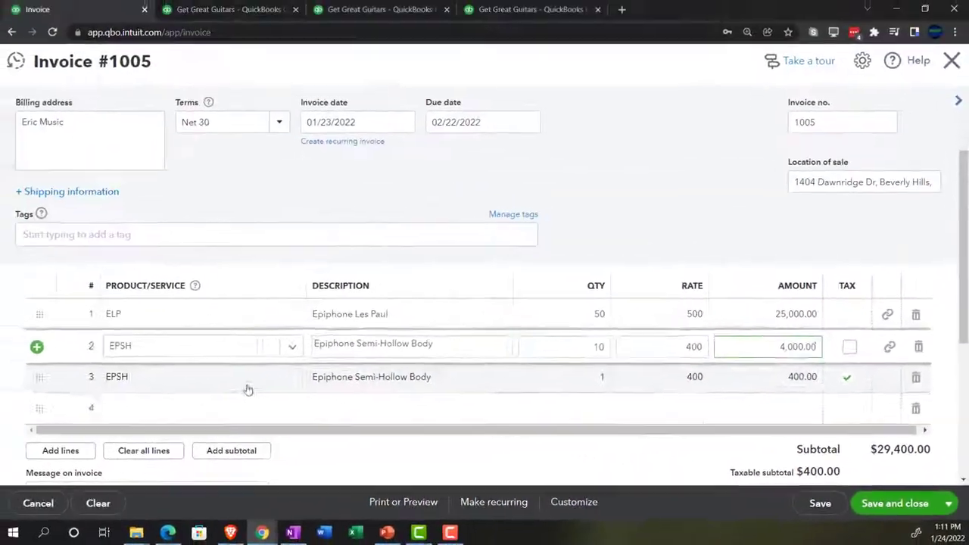
- Delete the extra EPSH line and mark the Epiphone Les Paul and Epiphone Semi-Hollow Body lines as taxable
left_click(247, 389)
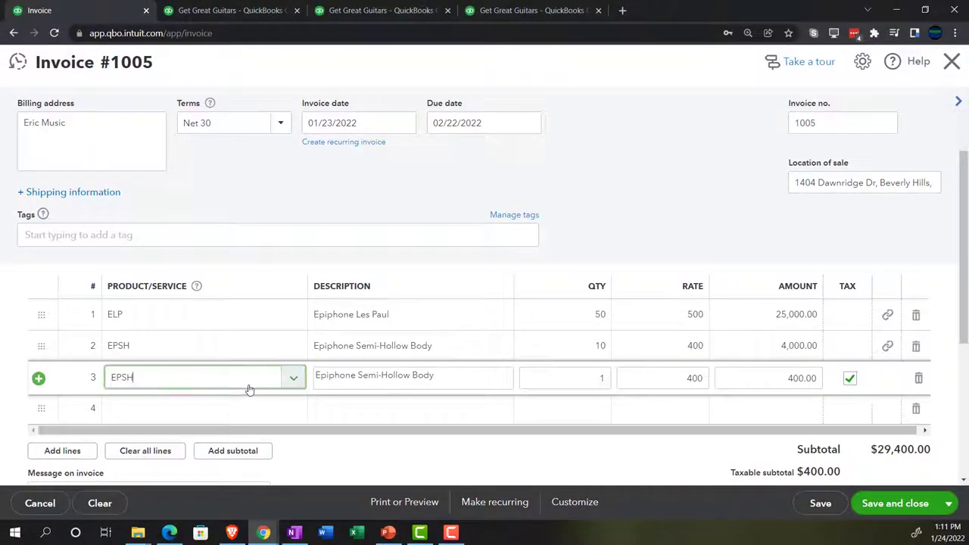
left_click(919, 379)
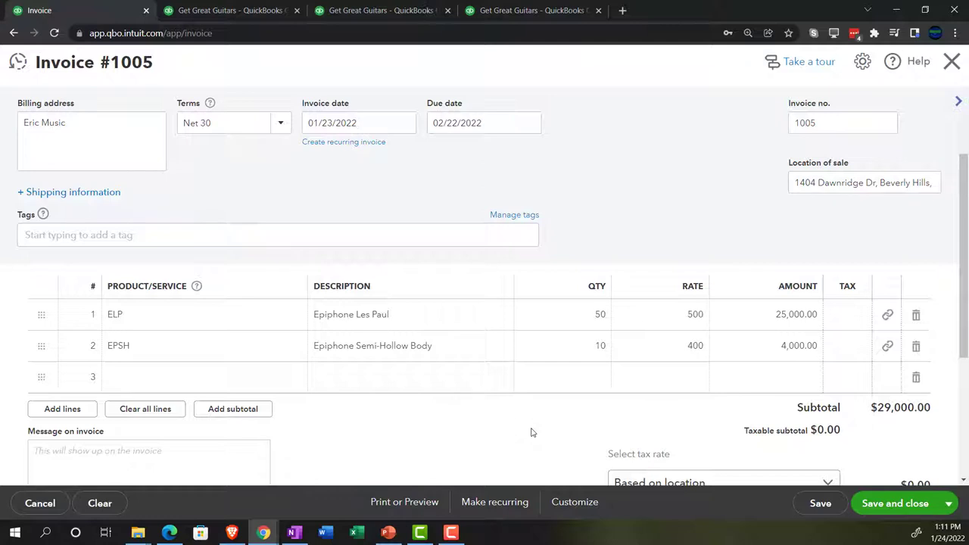
scroll(531, 432, "down", 1)
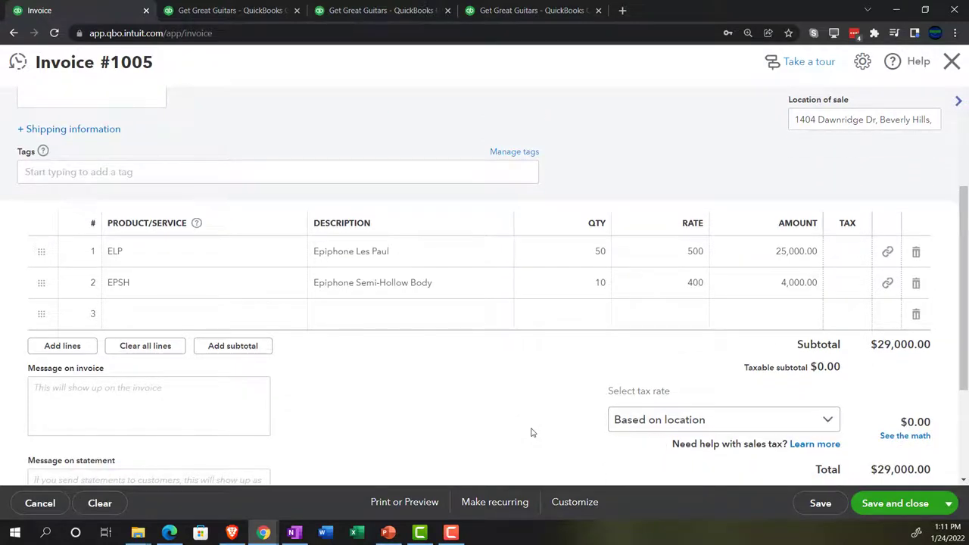
scroll(531, 432, "down", 1)
scroll(531, 432, "up", 1)
left_click(848, 253)
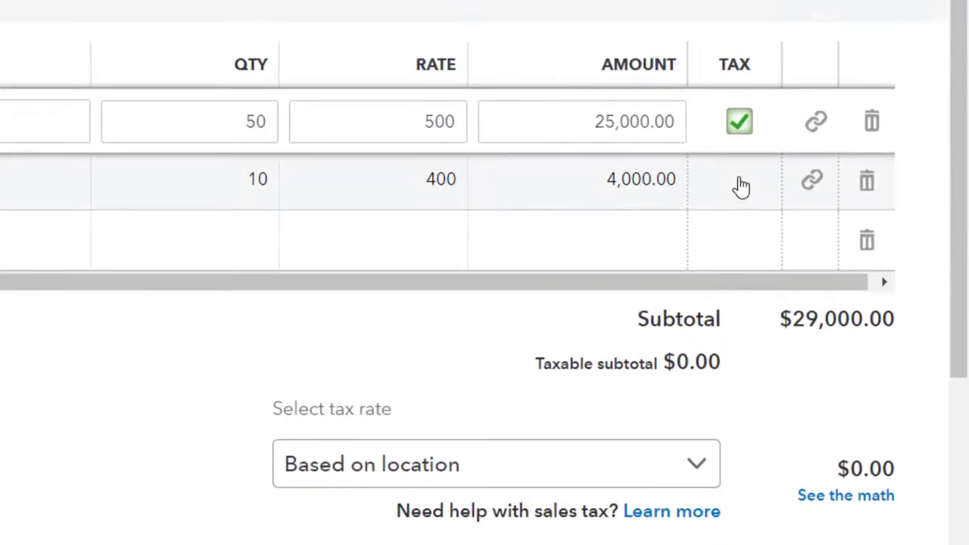
left_click(741, 145)
left_click(741, 145)
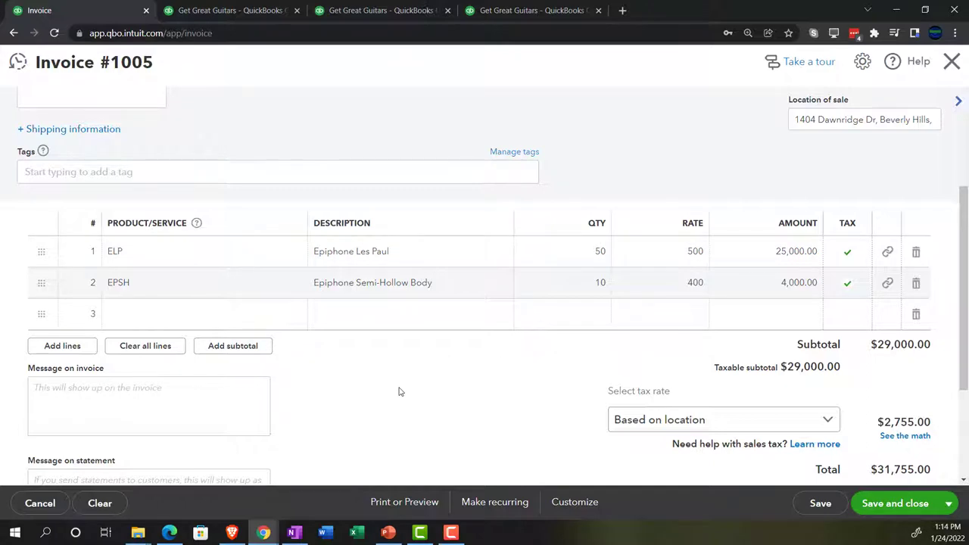
- Override the invoice's sales tax with a 5% rate, giving Other (or reason not listed) as the reason
scroll(399, 391, "down", 1)
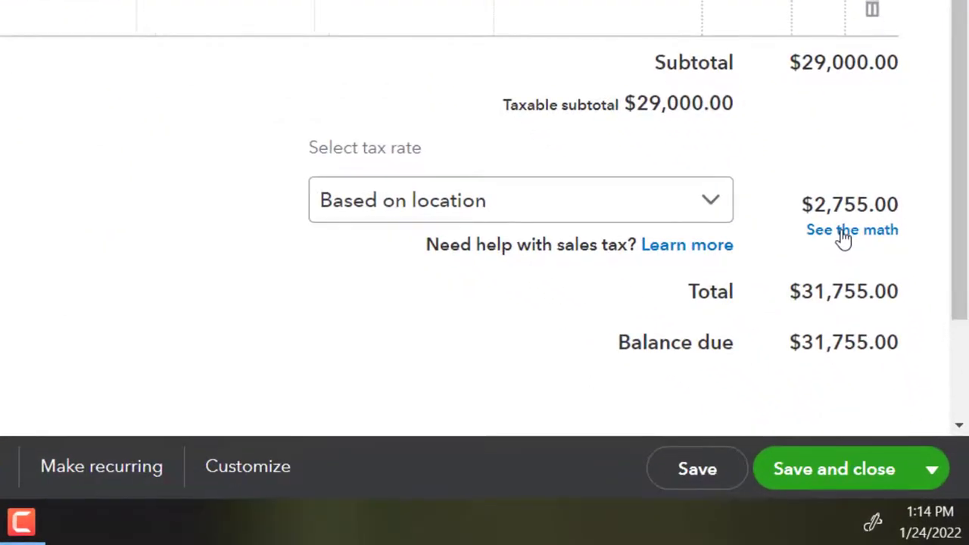
left_click(843, 231)
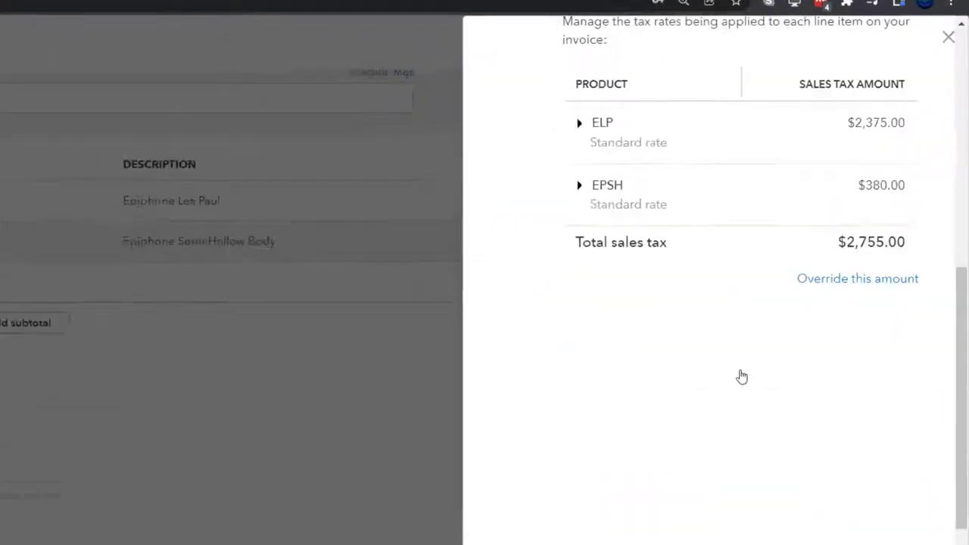
left_click(810, 279)
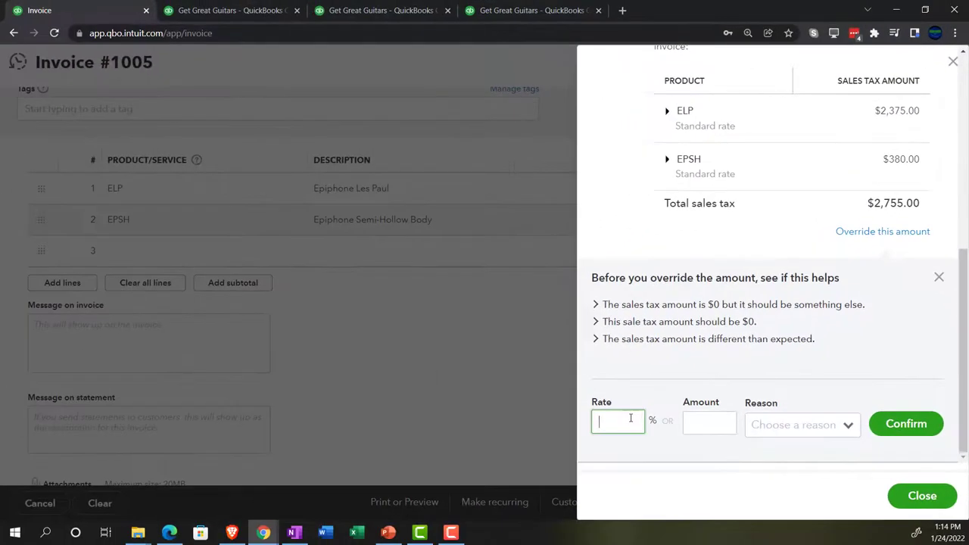
type("5")
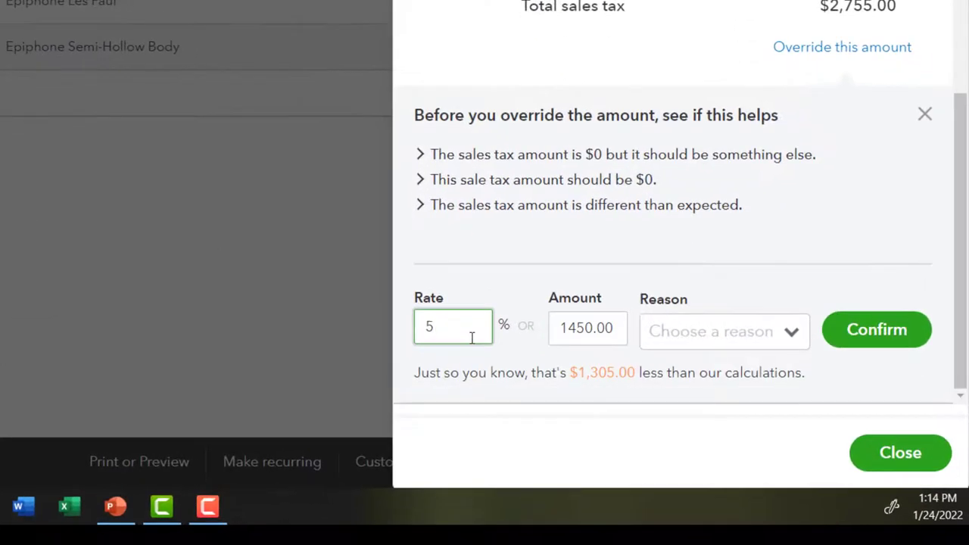
left_click(878, 331)
left_click(783, 346)
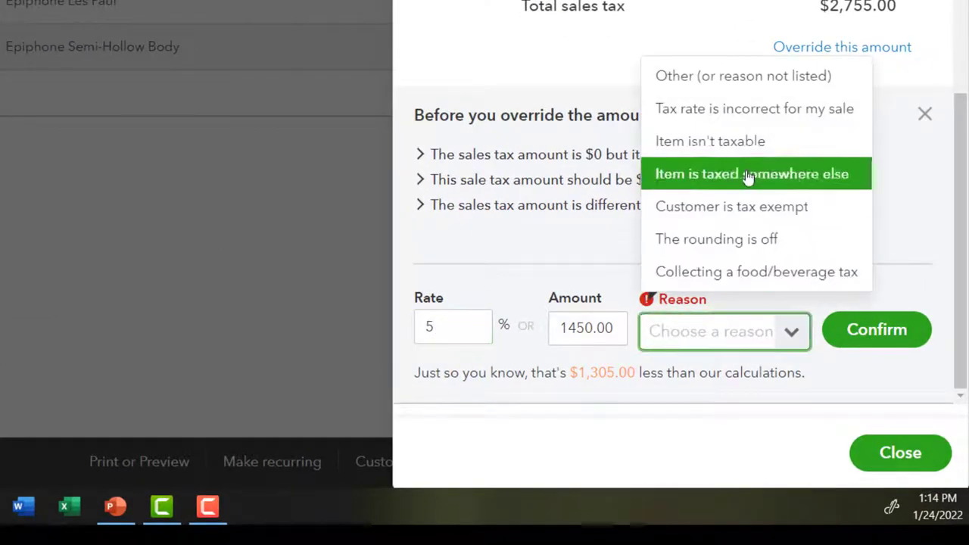
left_click(713, 80)
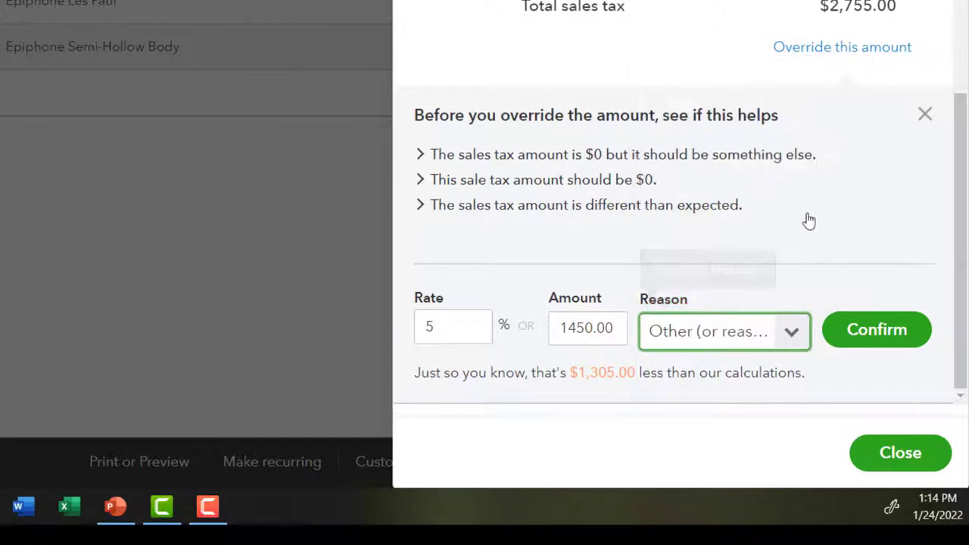
left_click(852, 324)
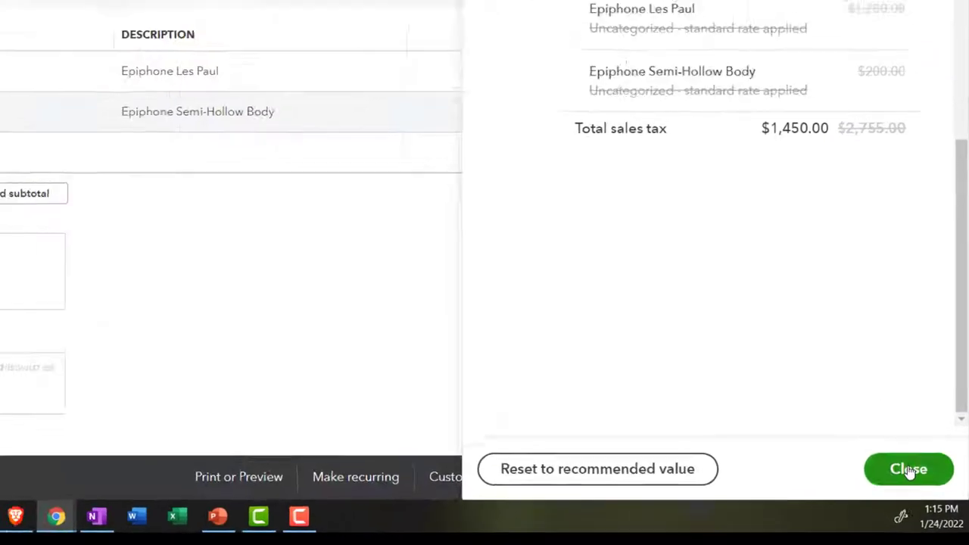
left_click(909, 469)
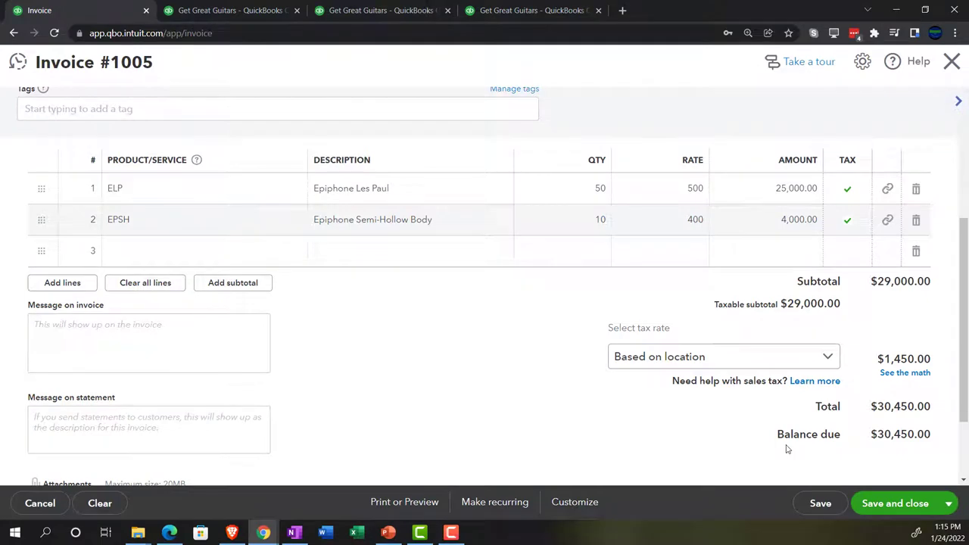
- Review the invoice's customer details, dates, item lines and totals
scroll(422, 392, "up", 3)
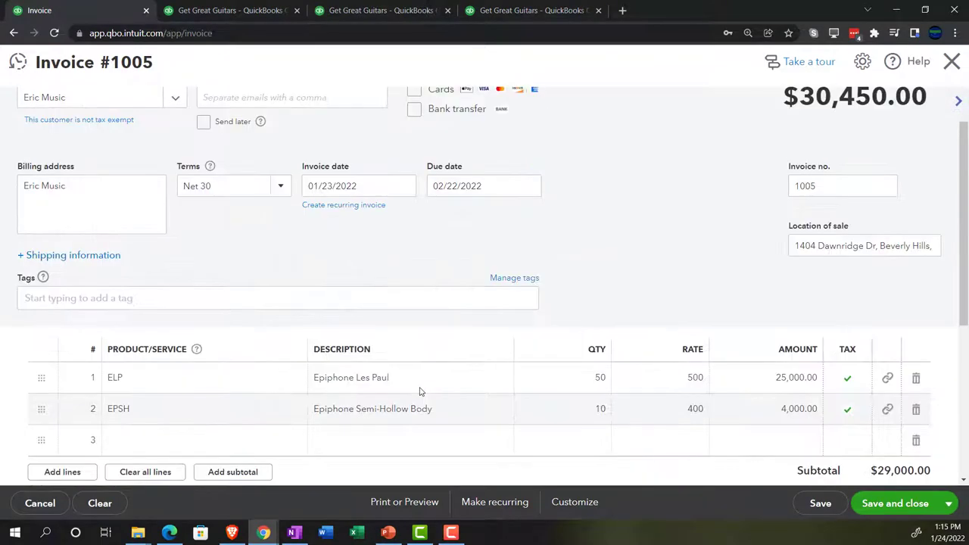
scroll(422, 392, "up", 1)
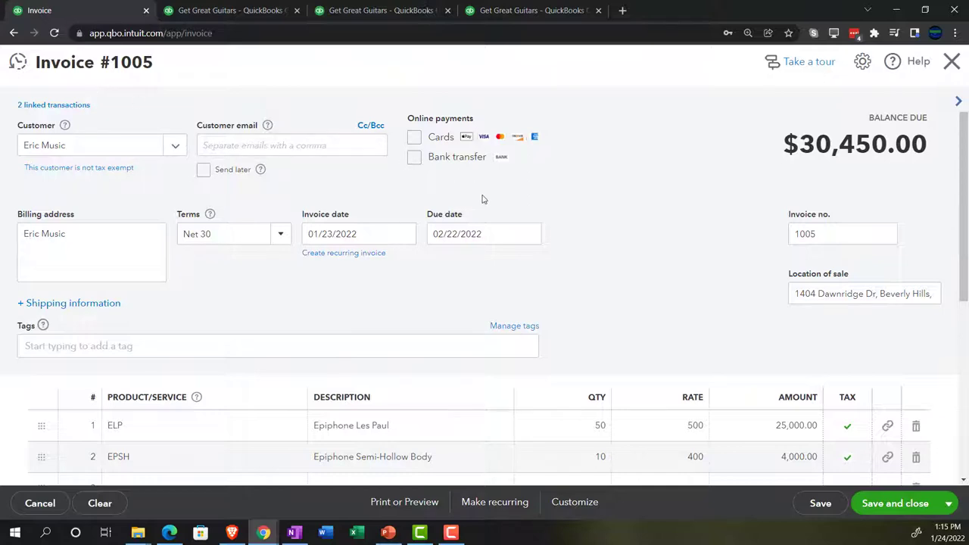
scroll(492, 227, "down", 3)
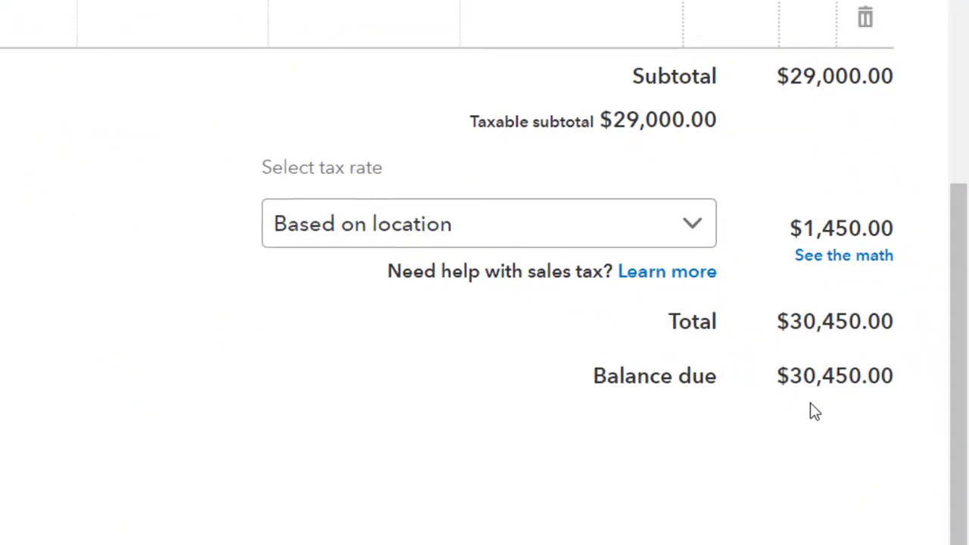
scroll(823, 411, "up", 2)
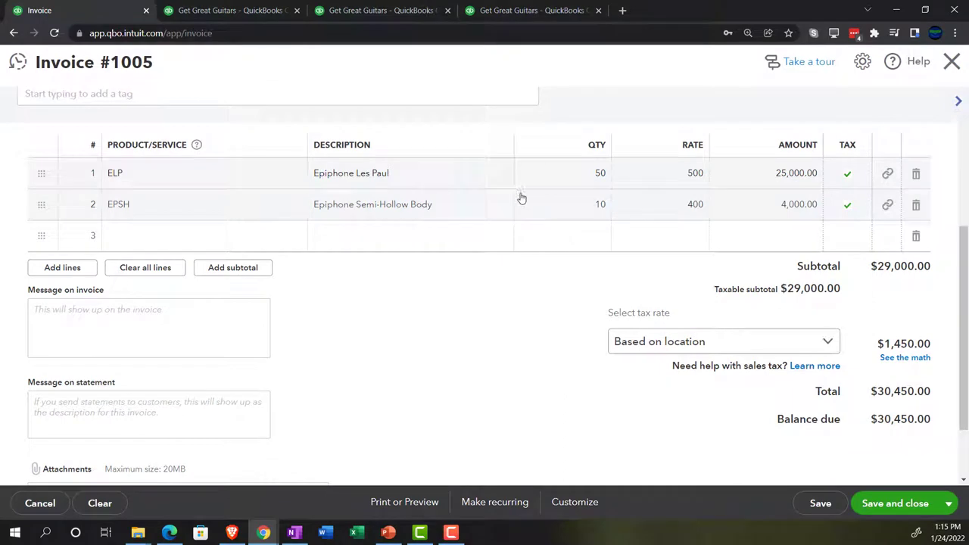
mouse_move(522, 185)
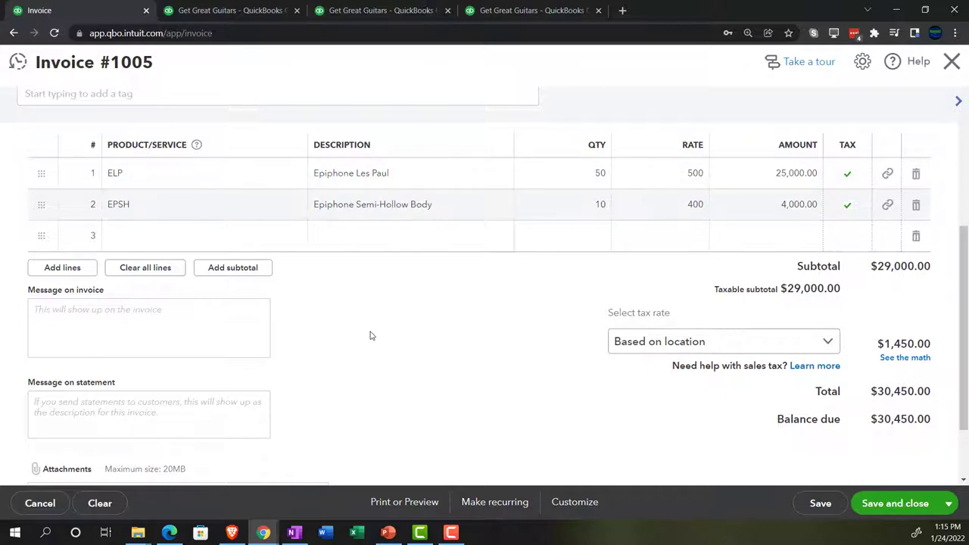
scroll(371, 336, "up", 4)
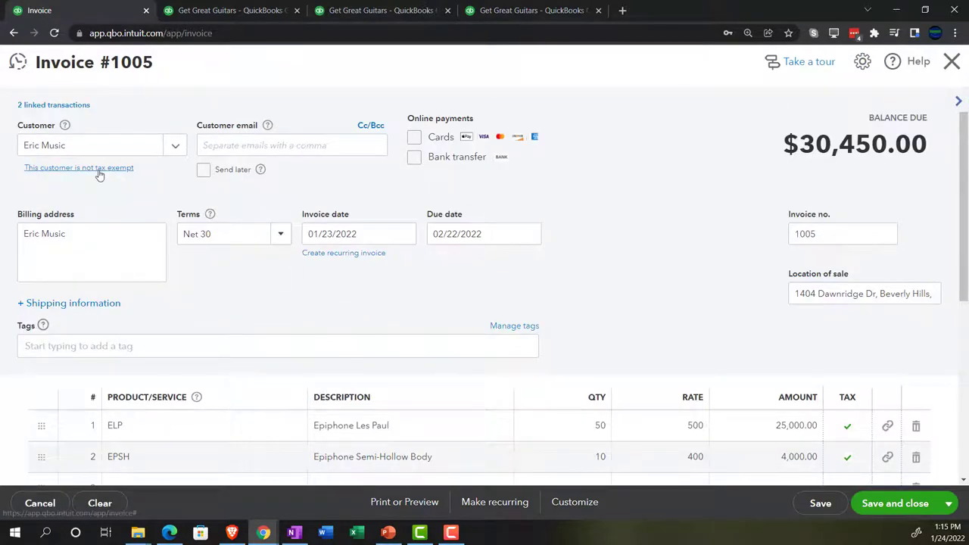
- Save and close the Eric Music invoice after checking its subtotal, sales tax and total
scroll(370, 320, "down", 5)
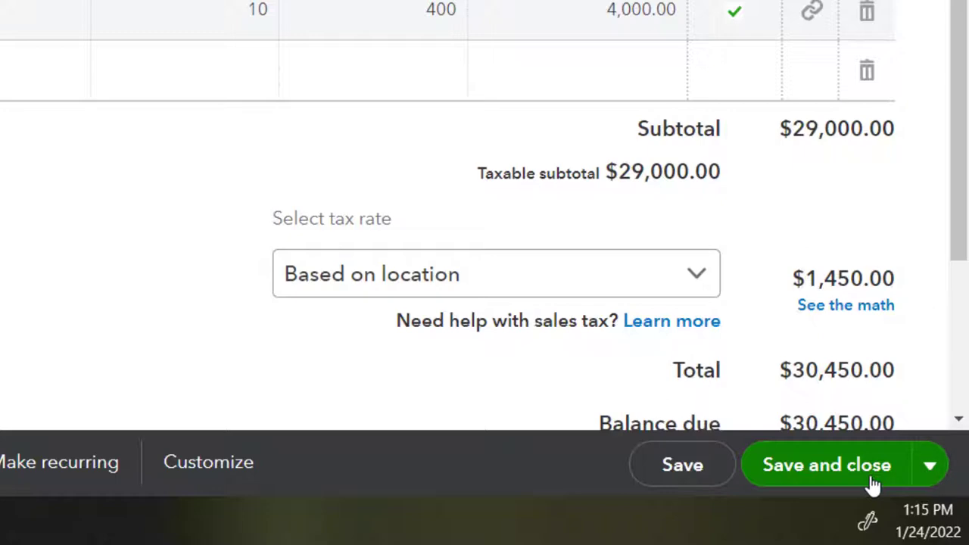
left_click(873, 484)
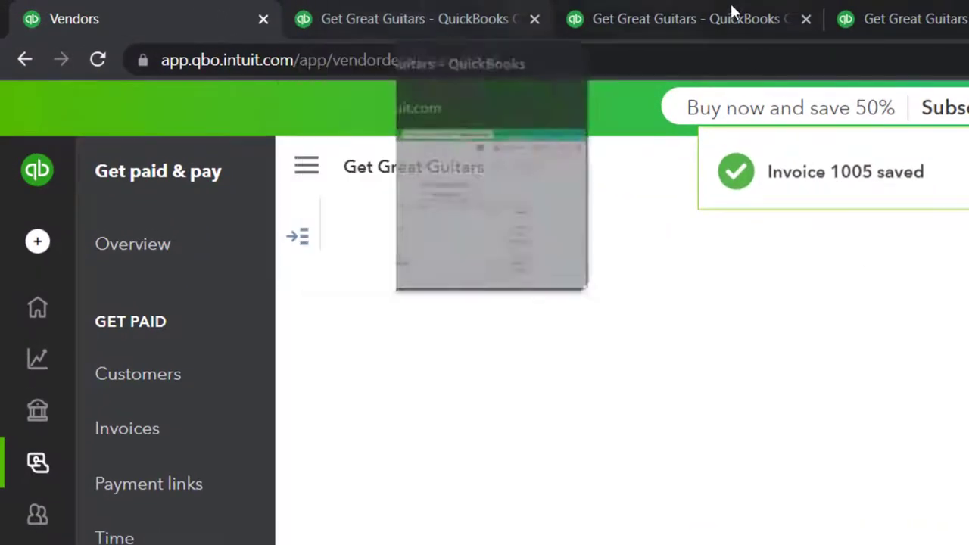
- Switch to the Trial Balance report and open the transaction detail behind the Accounts Receivable (A/R) balance
left_click(893, 11)
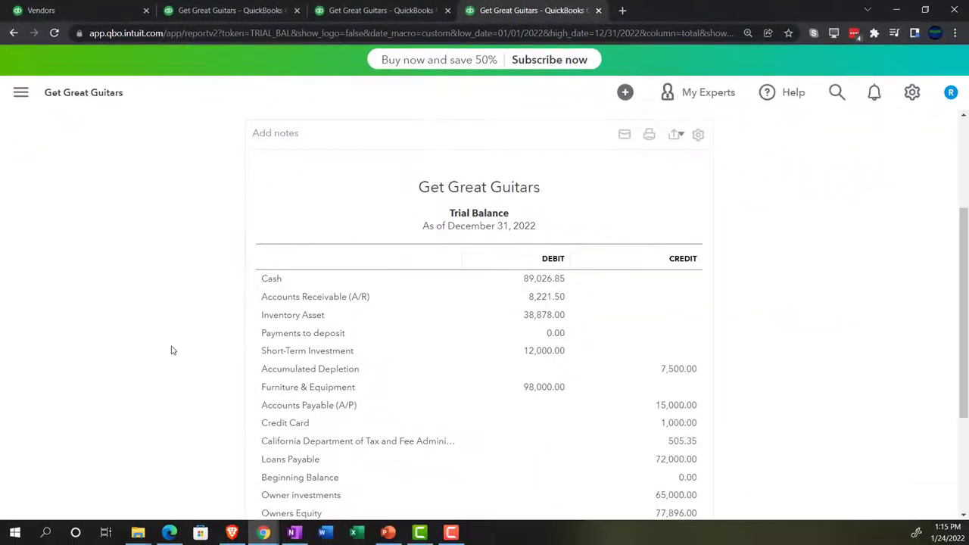
key("ctrl+plus")
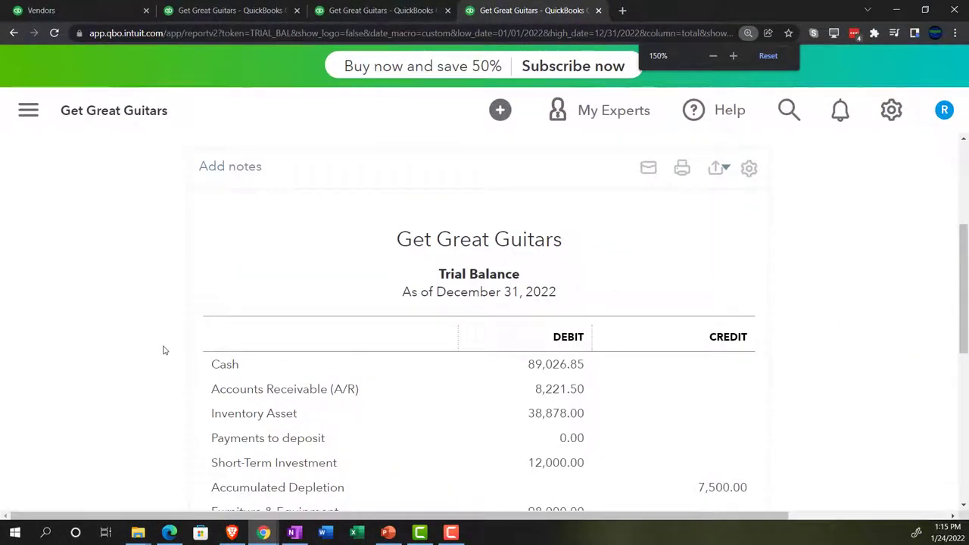
key("ctrl+plus")
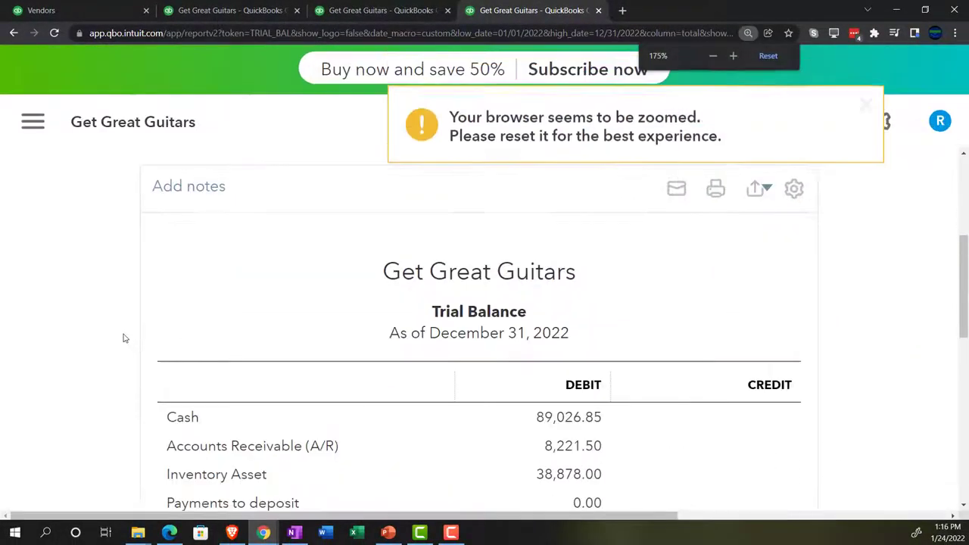
scroll(124, 337, "down", 1)
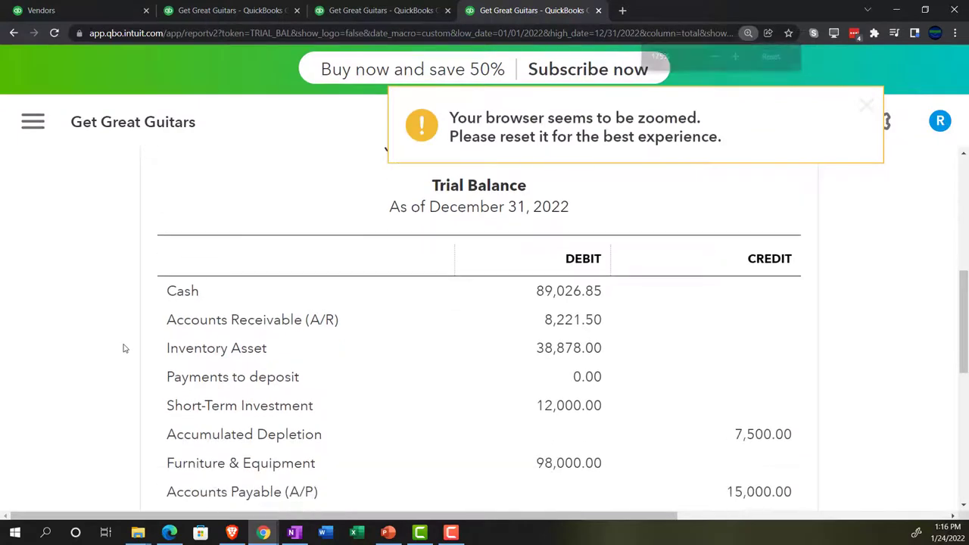
left_click(564, 323)
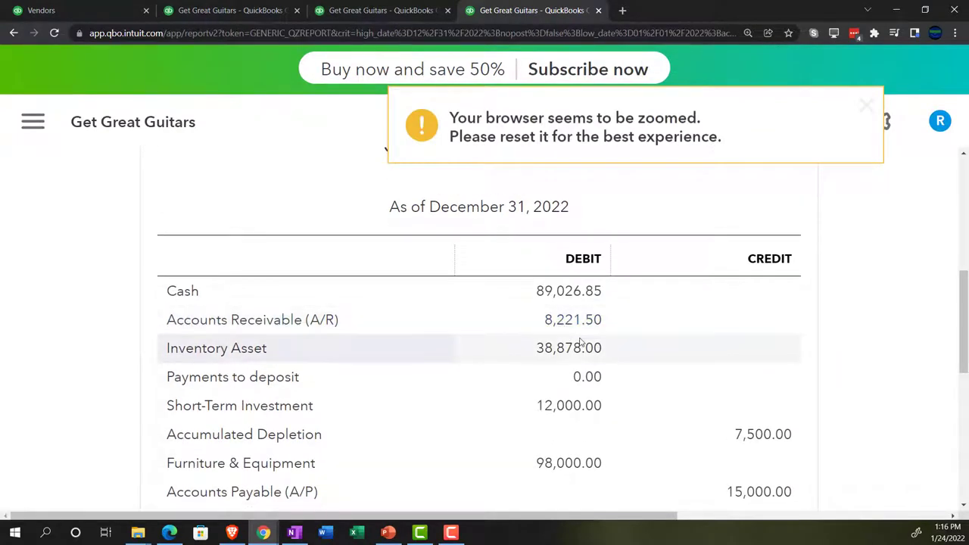
key("ctrl+minus")
key("ctrl+minus")
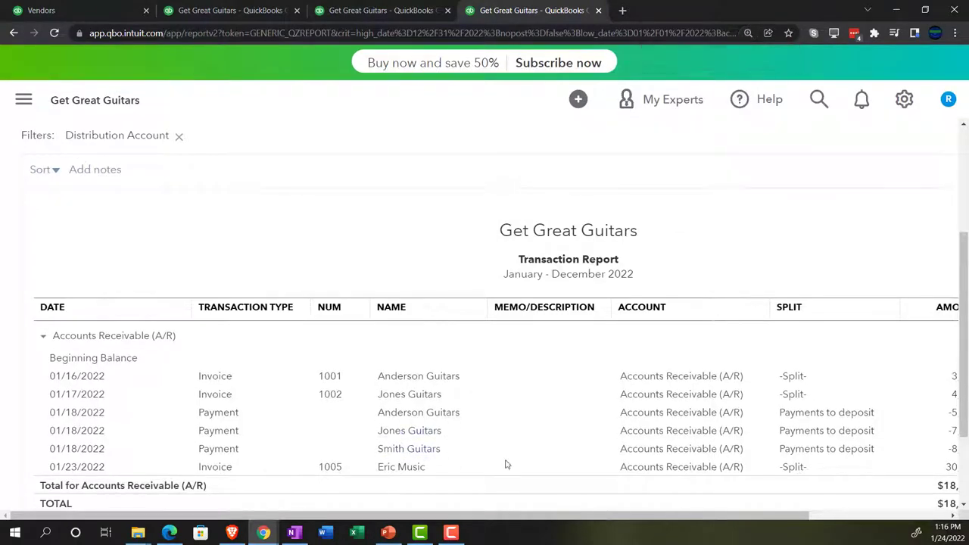
- Check the amounts and running balance of the Accounts Receivable transactions, and return to the Trial Balance
left_click_drag(725, 520, 839, 517)
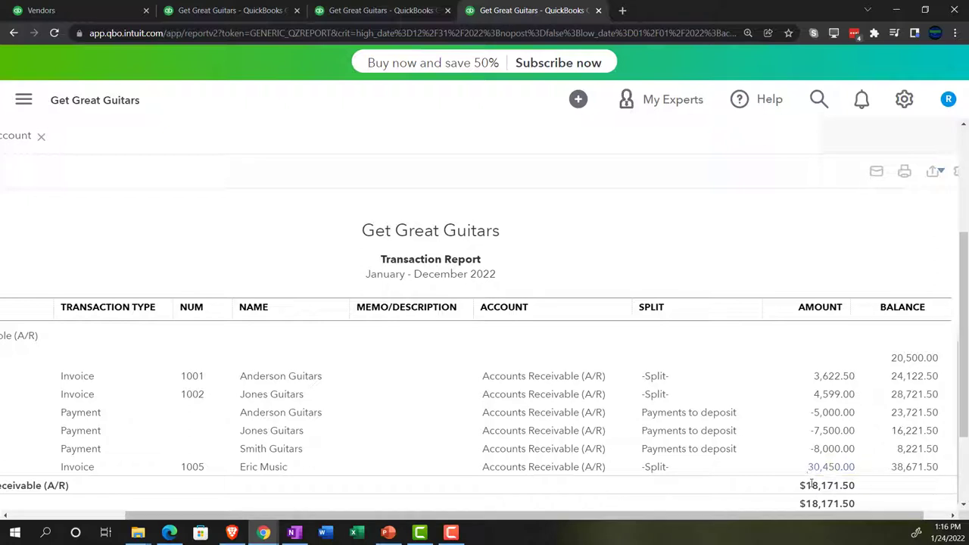
left_click_drag(804, 520, 690, 520)
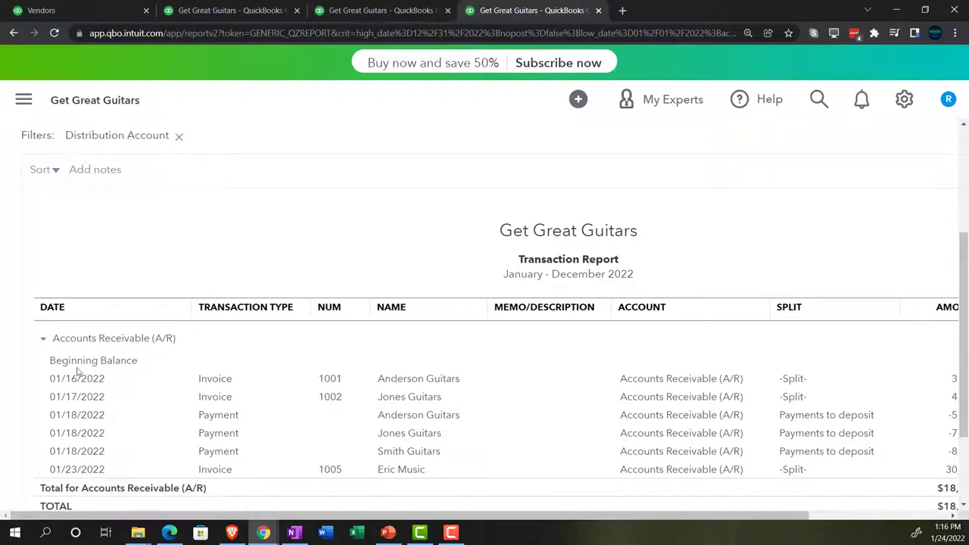
scroll(12, 367, "up", 3)
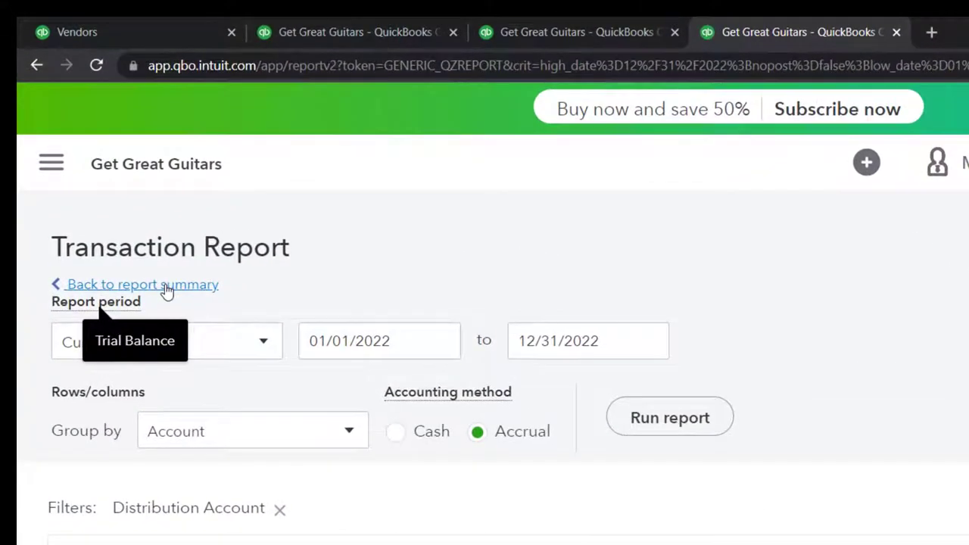
left_click(168, 289)
- Open the transaction detail behind the Sales of Product Income balance in the Trial Balance
scroll(139, 264, "down", 4)
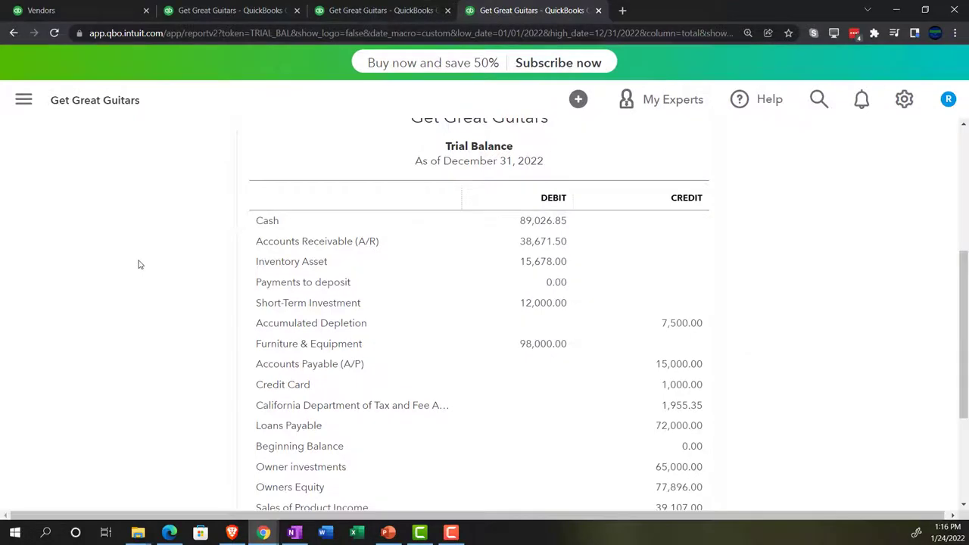
key("ctrl+plus")
scroll(138, 263, "down", 4)
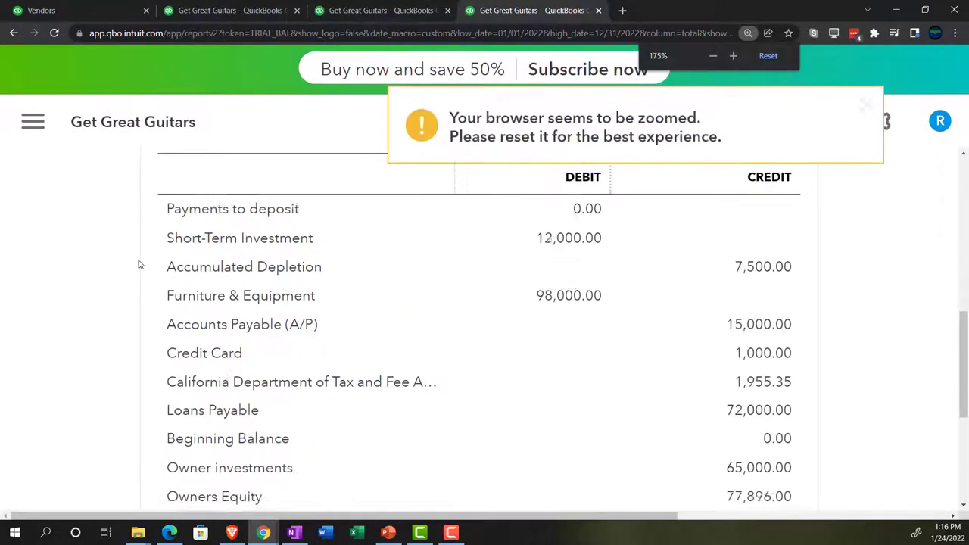
scroll(139, 264, "down", 2)
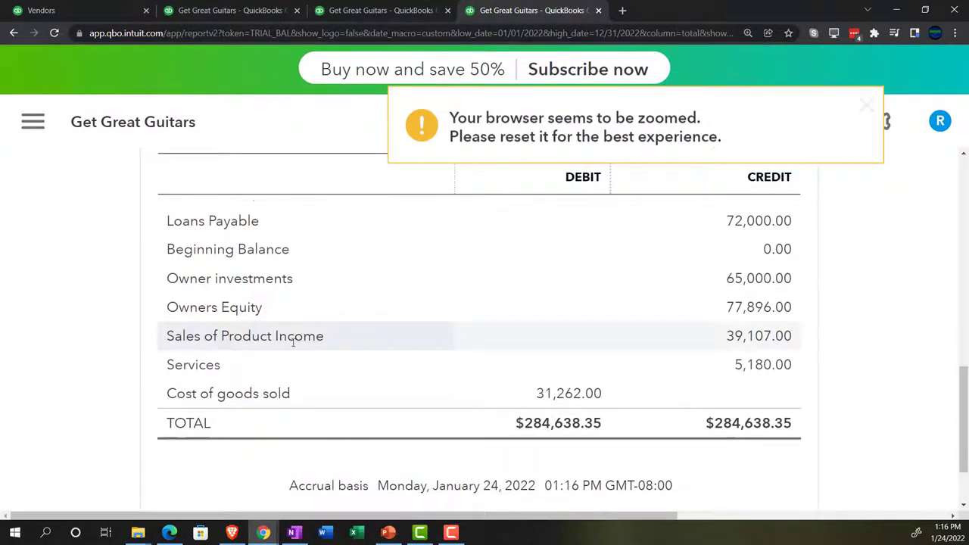
left_click(728, 337)
key("ctrl+minus")
key("ctrl+minus")
- Check the sales amounts of invoice 1005 in the product income detail, and return to the Trial Balance
scroll(665, 322, "down", 3)
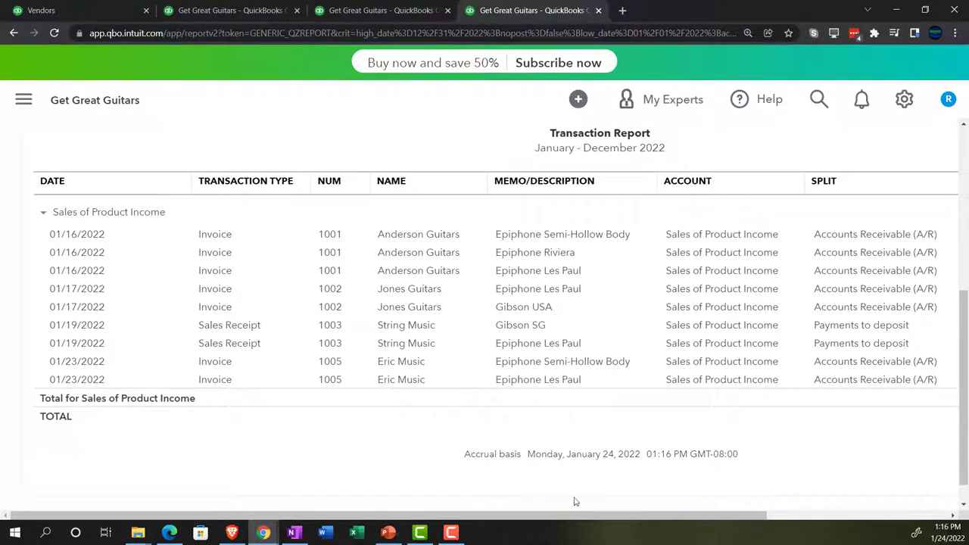
key("ctrl+minus")
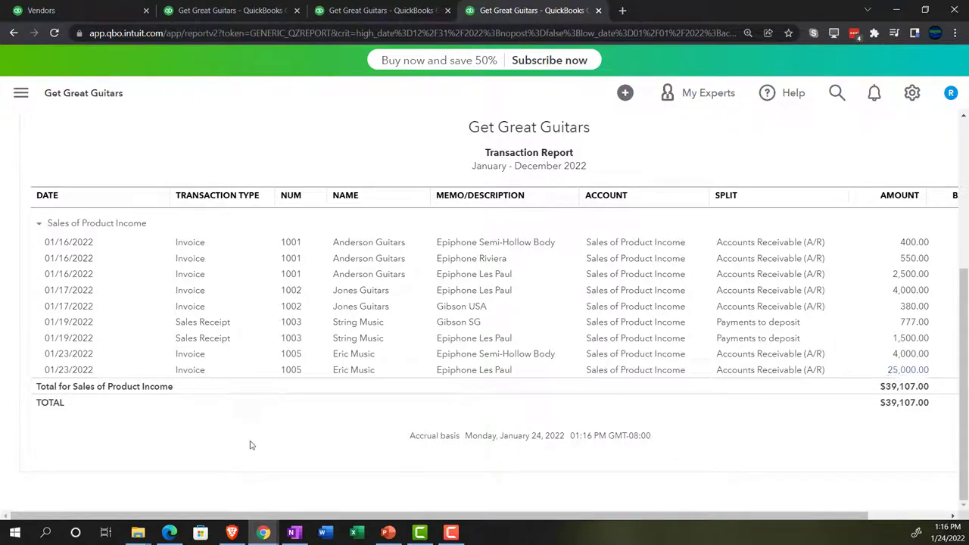
scroll(204, 443, "up", 5)
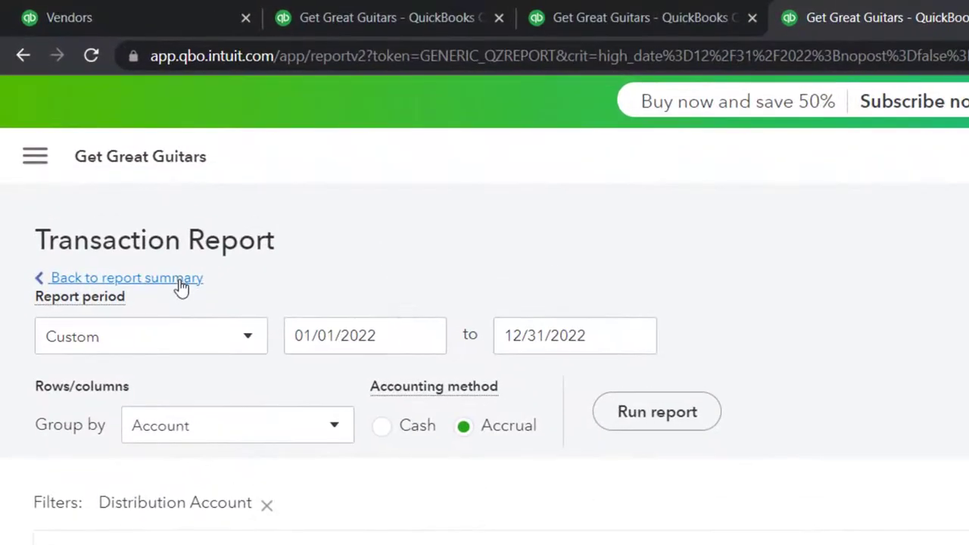
left_click(155, 242)
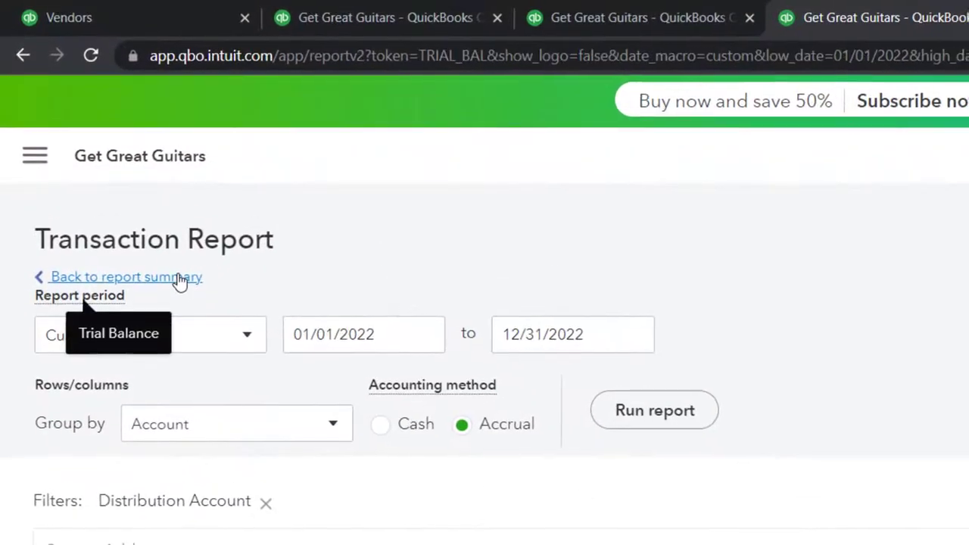
- Open the transaction detail behind the California Department of Tax and Fee Administration Payable balance in the Trial Balance
scroll(167, 333, "down", 5)
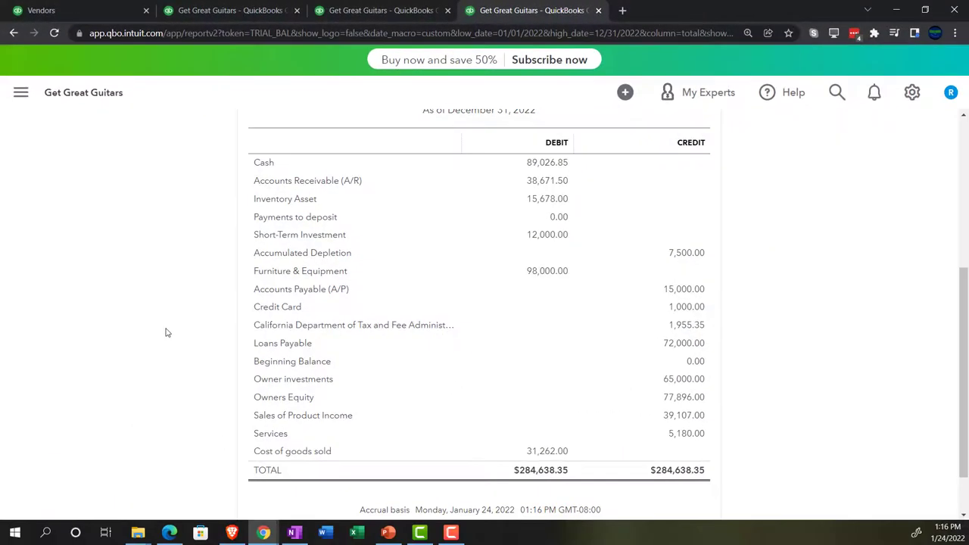
key("ctrl+plus")
key("ctrl+plus")
key("ctrl+plus")
key("ctrl+plus")
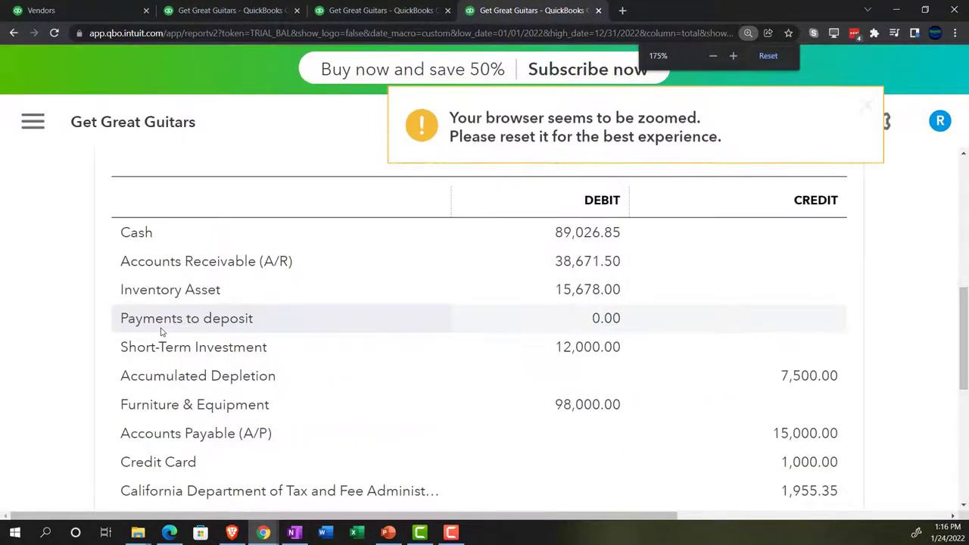
scroll(162, 330, "down", 3)
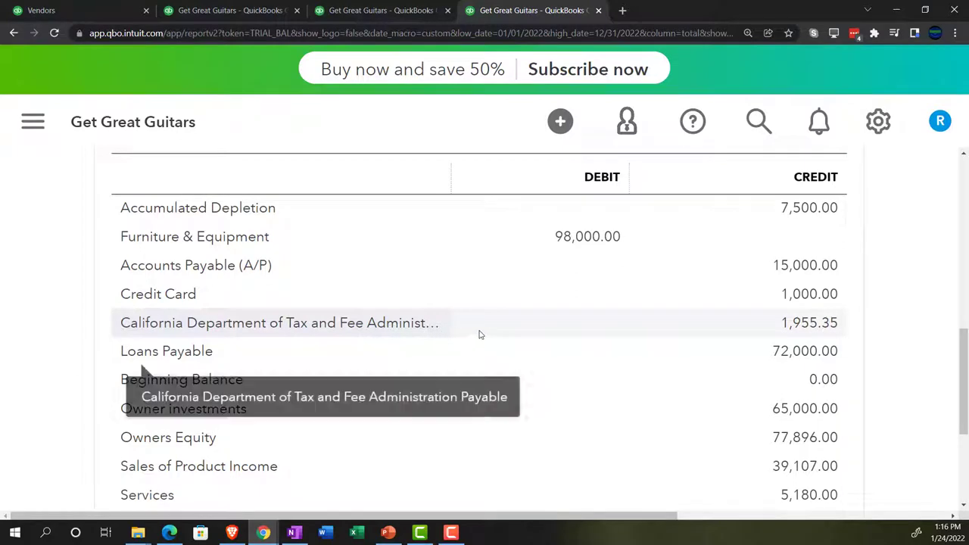
left_click(802, 331)
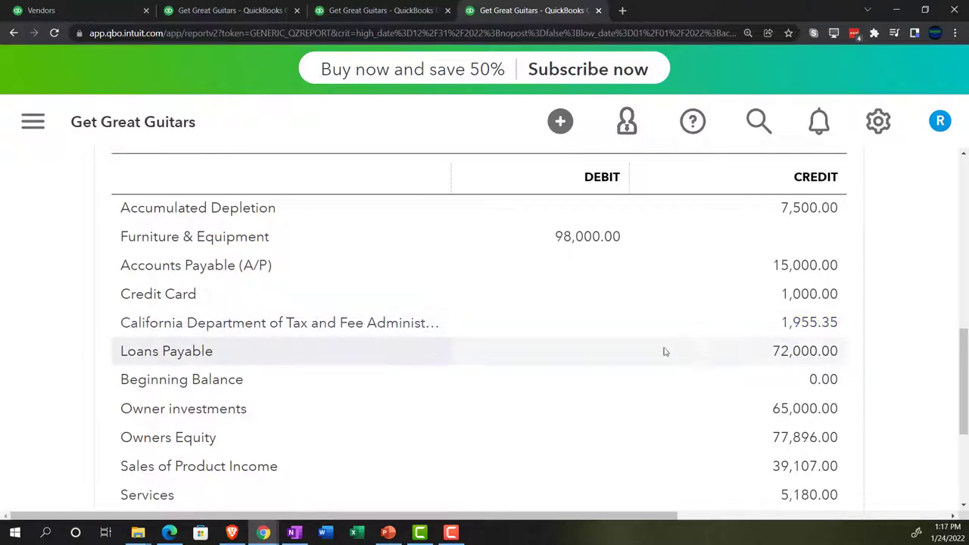
key("ctrl+minus")
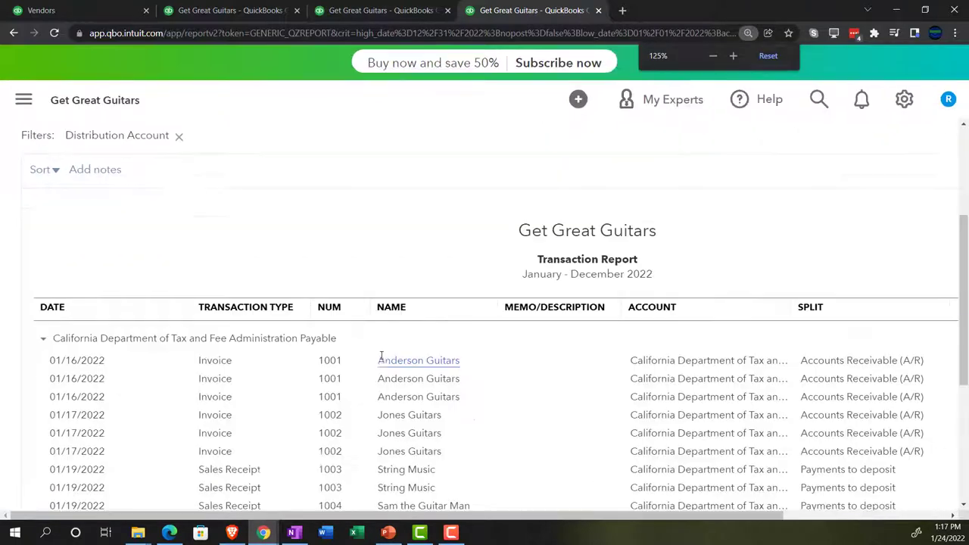
key("ctrl+minus")
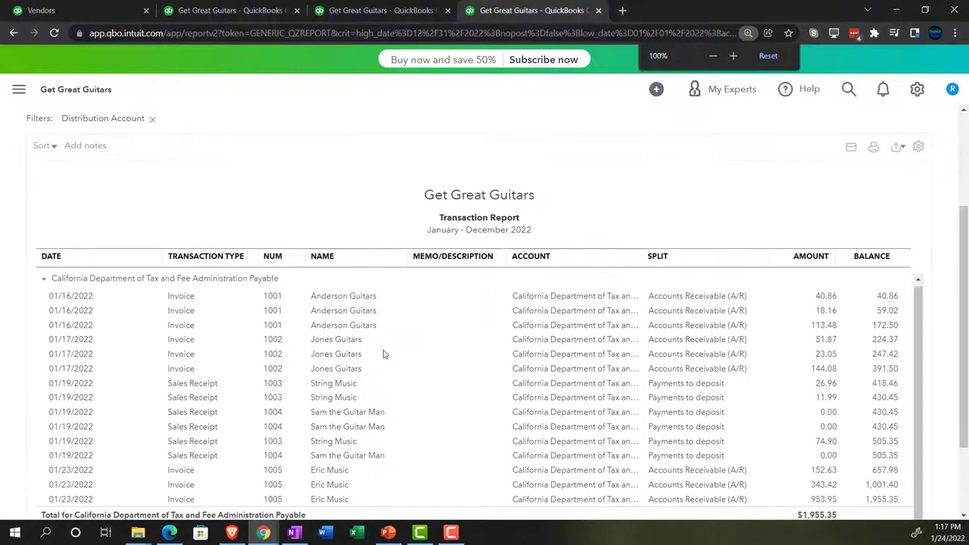
- Check the sales tax lines of invoice 1005 in the tax payable detail, and return to the Trial Balance
scroll(371, 361, "down", 3)
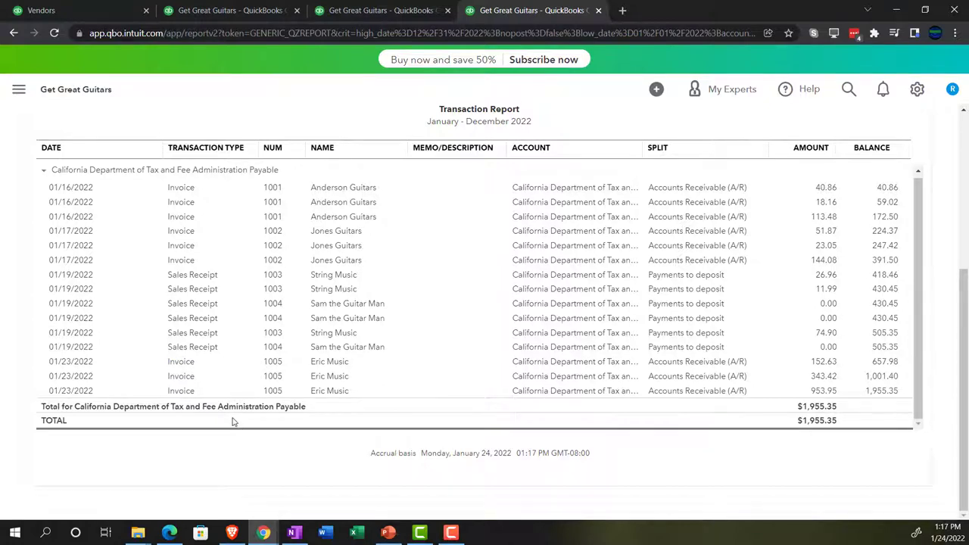
scroll(227, 413, "up", 1)
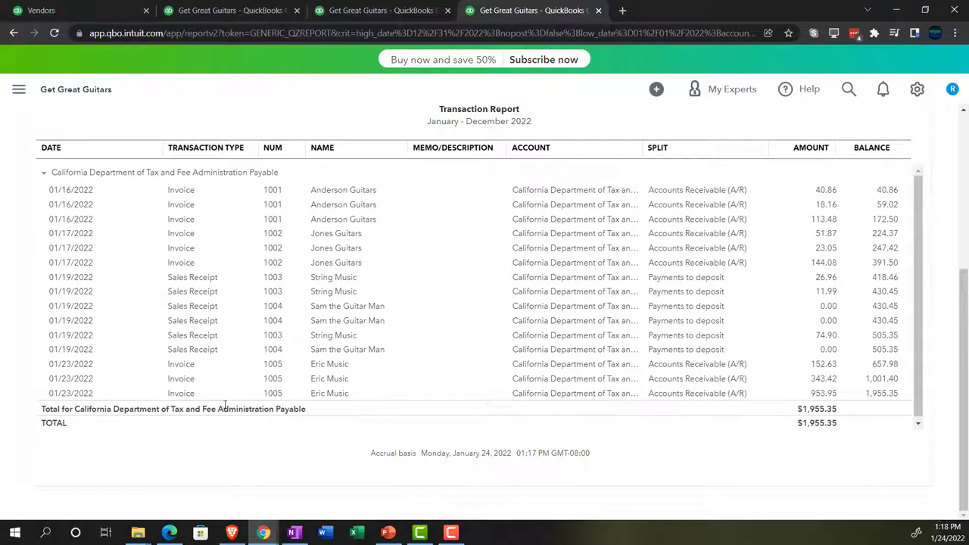
scroll(83, 303, "up", 5)
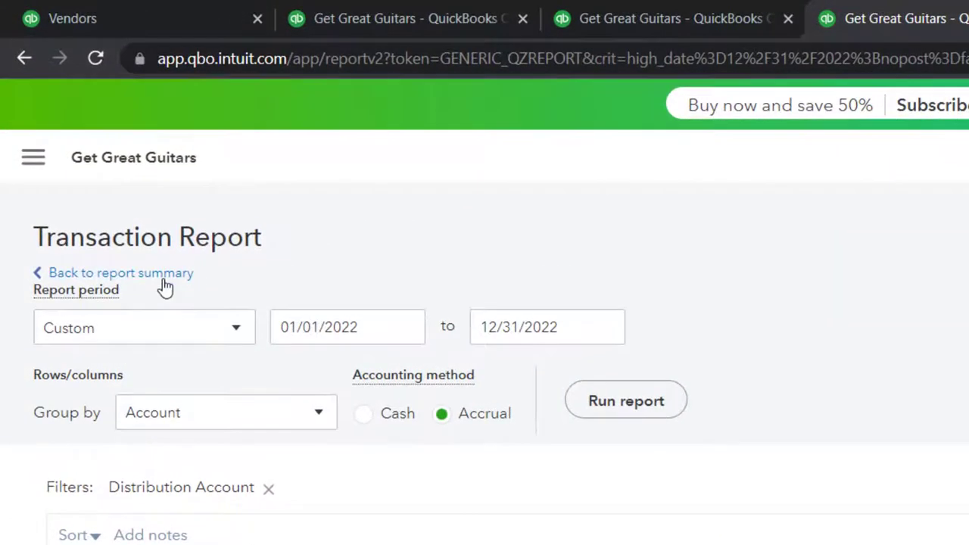
left_click(162, 275)
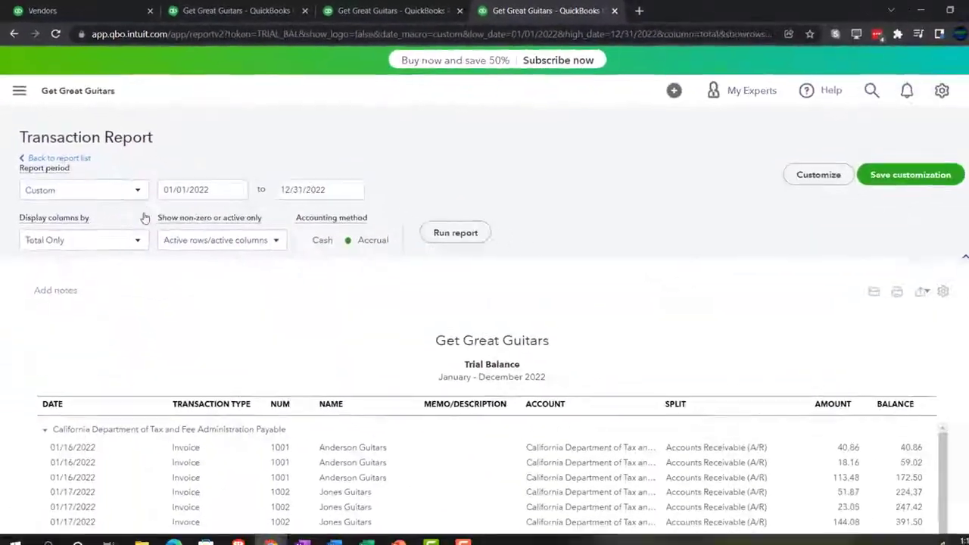
- Open the transaction detail behind the Inventory Asset balance in the Trial Balance
key("ctrl+plus")
key("ctrl+plus")
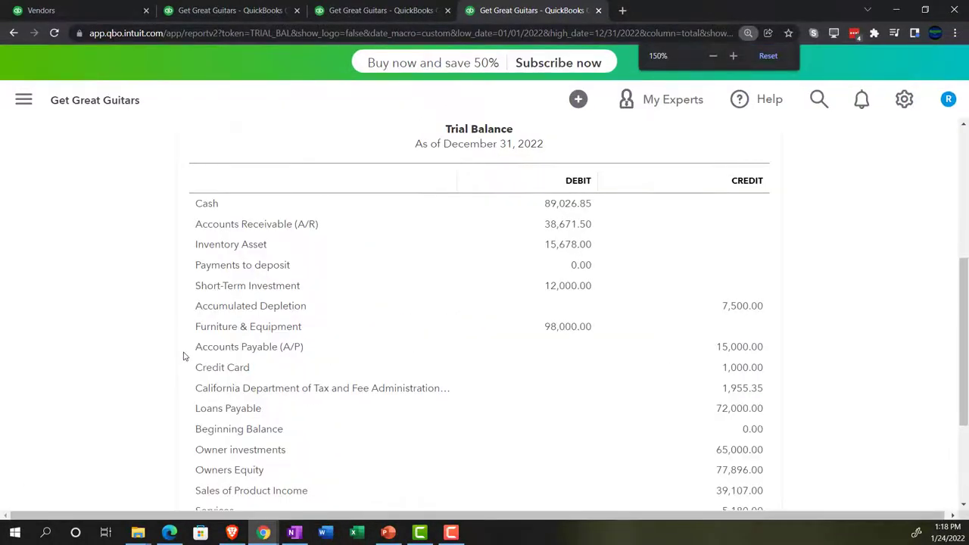
key("ctrl+plus")
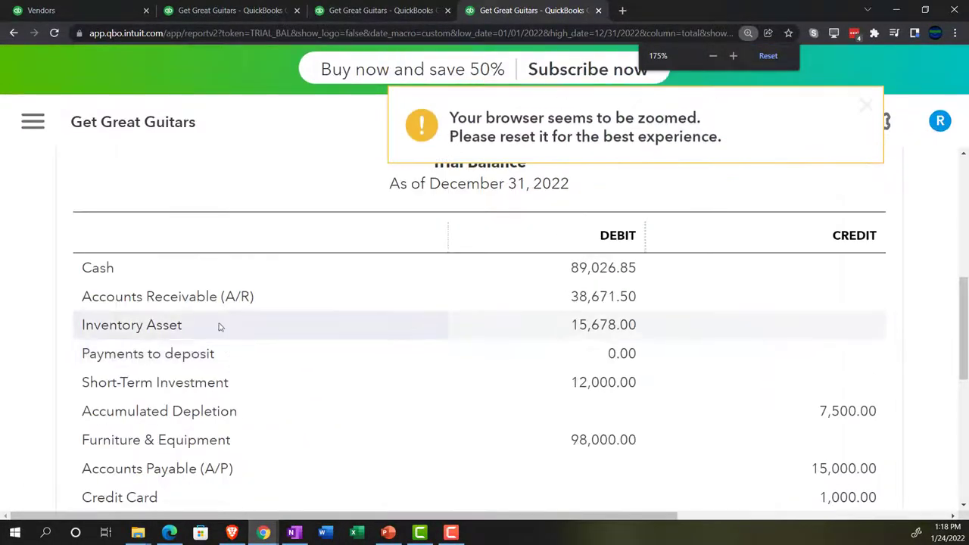
left_click(584, 334)
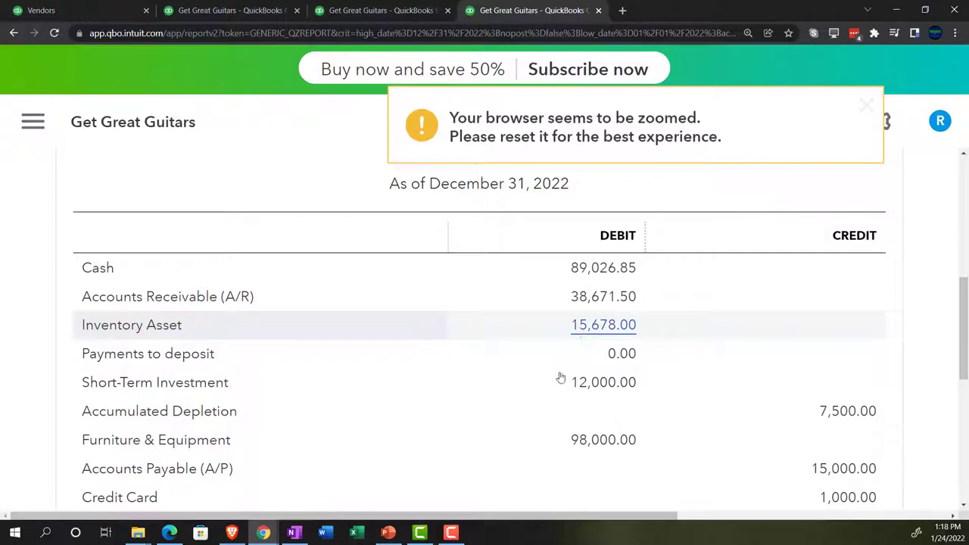
key("ctrl+minus")
key("ctrl+minus")
key("ctrl+minus")
key("ctrl+minus")
key("ctrl+minus")
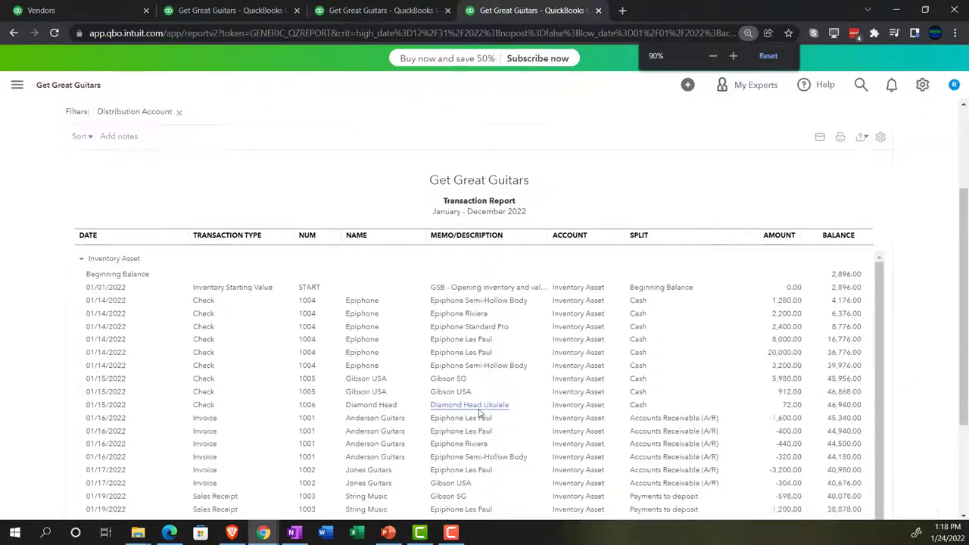
- Check the inventory reductions from invoice 1005 in the Inventory Asset detail, and return to the Trial Balance
scroll(281, 419, "down", 3)
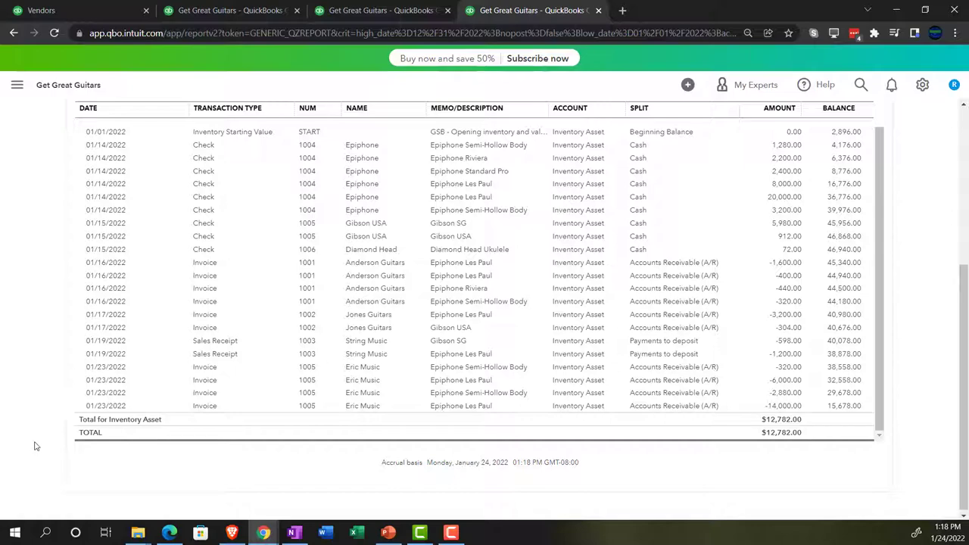
scroll(76, 303, "up", 10)
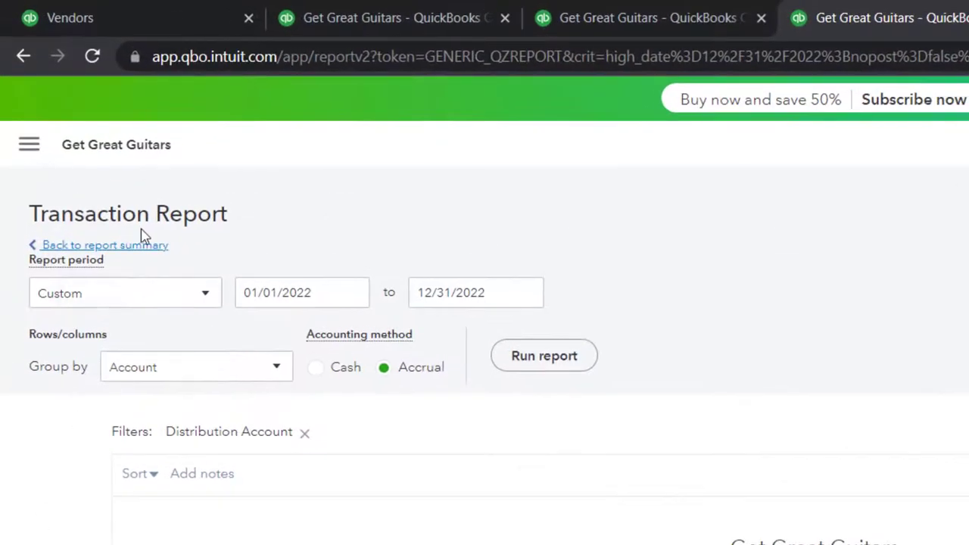
left_click(136, 250)
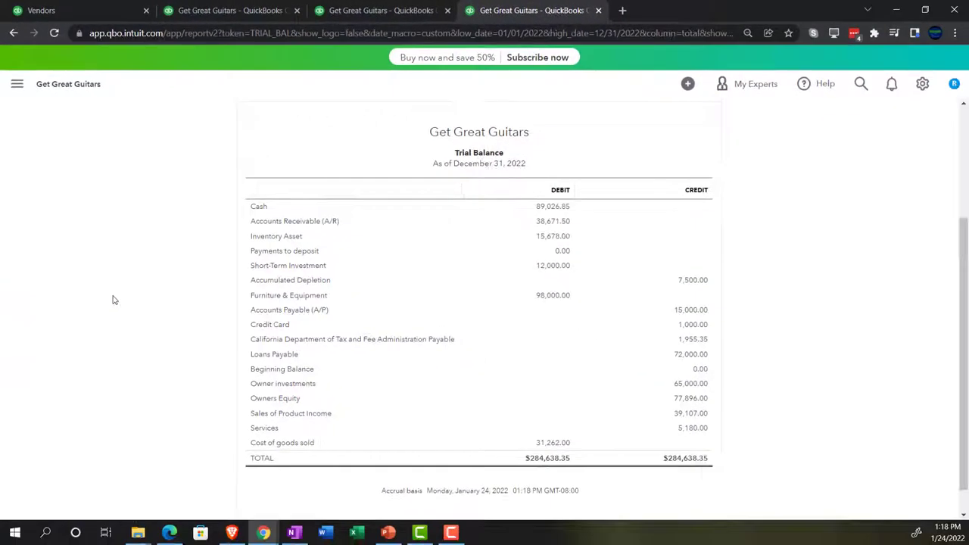
- Open the transaction detail behind the Cost of goods sold balance in the Trial Balance
key("ctrl+plus")
key("ctrl+plus")
key("ctrl+plus")
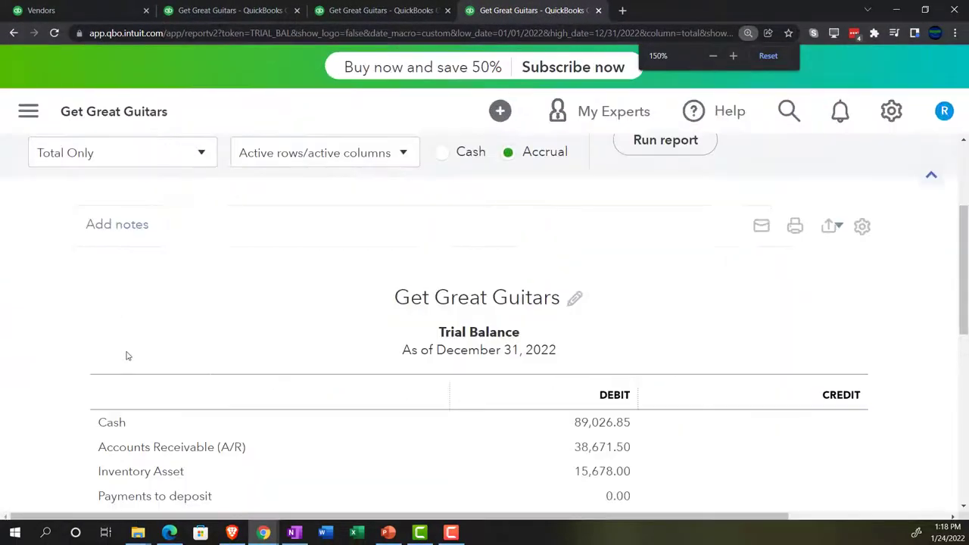
scroll(127, 355, "down", 4)
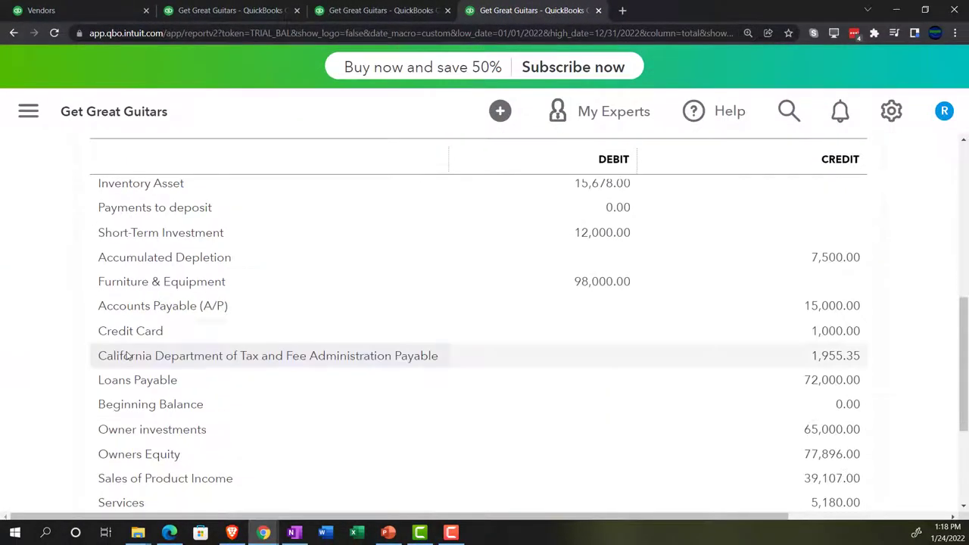
key("ctrl+plus")
scroll(127, 356, "down", 5)
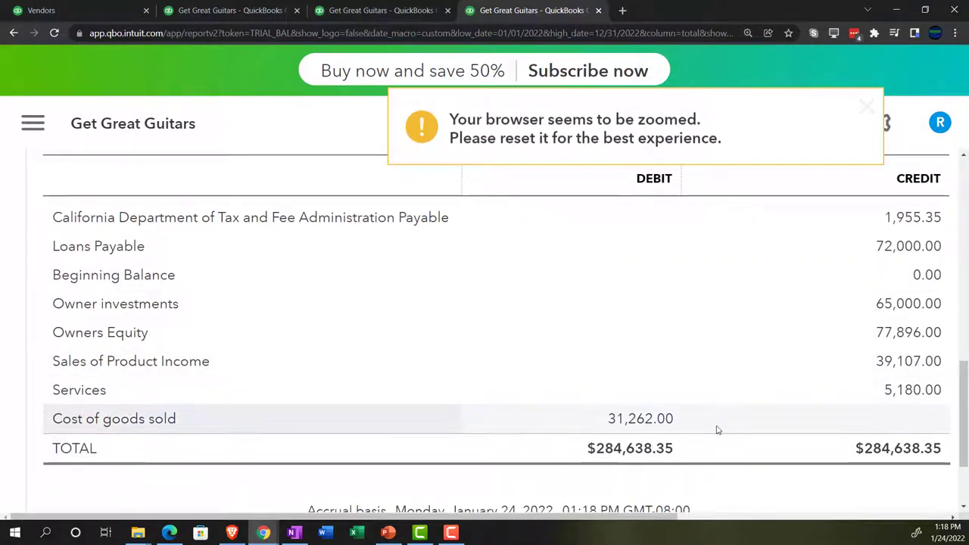
left_click(642, 421)
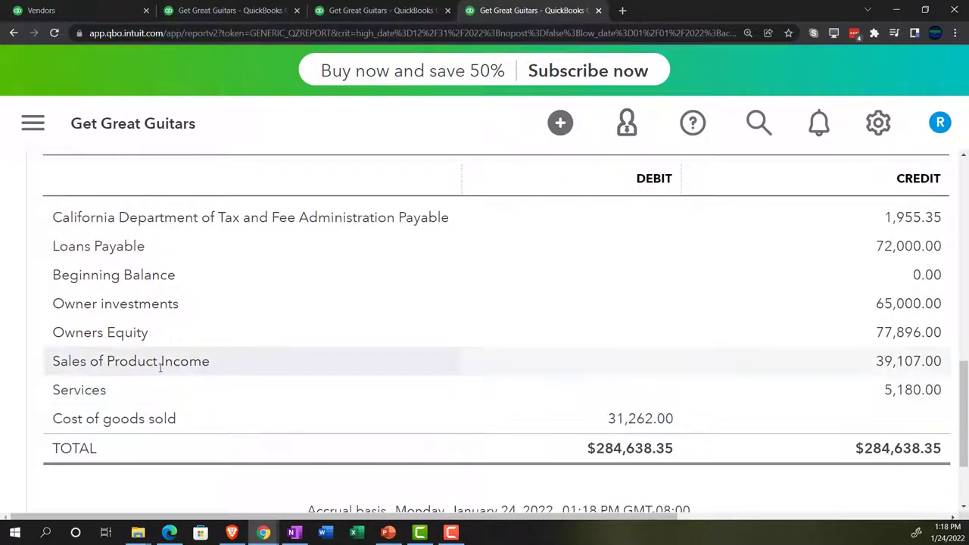
- Inspect invoice 1005 from its lines in the Cost of goods sold detail, and return to the Trial Balance
key("ctrl+plus")
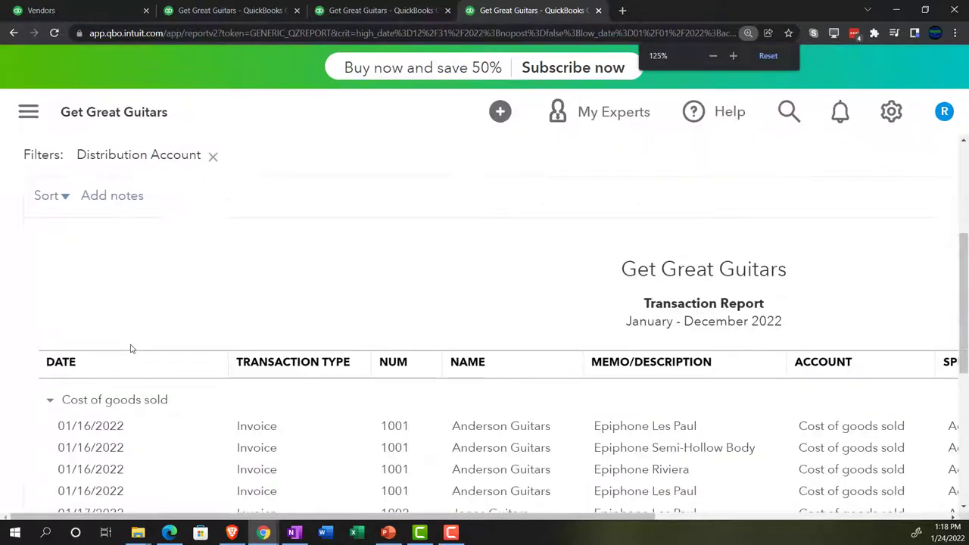
key("ctrl+minus")
key("ctrl+minus")
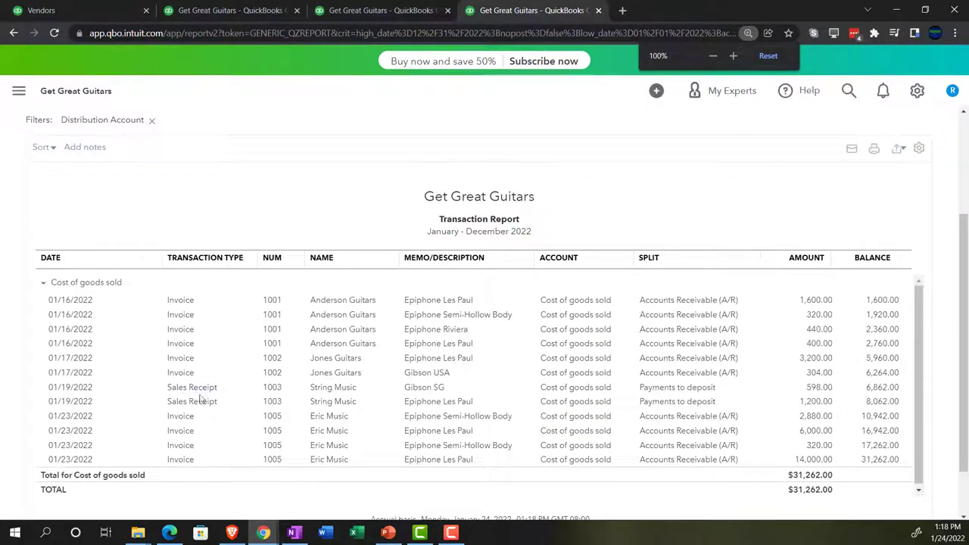
scroll(208, 371, "down", 1)
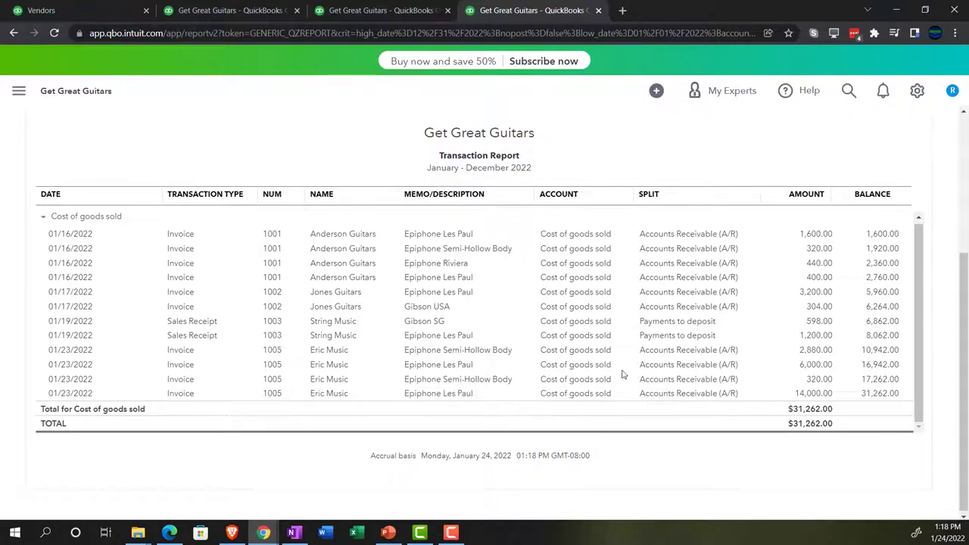
left_click(812, 351)
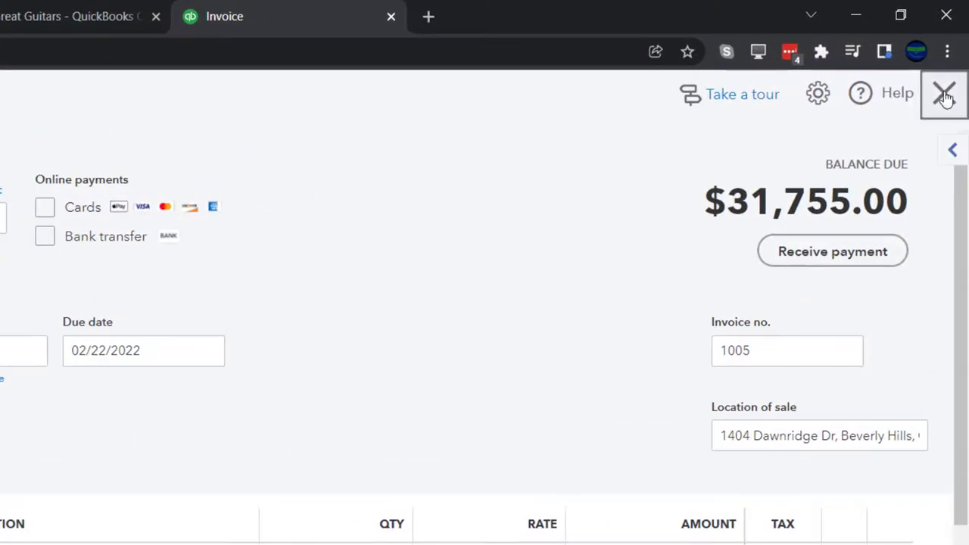
left_click(945, 95)
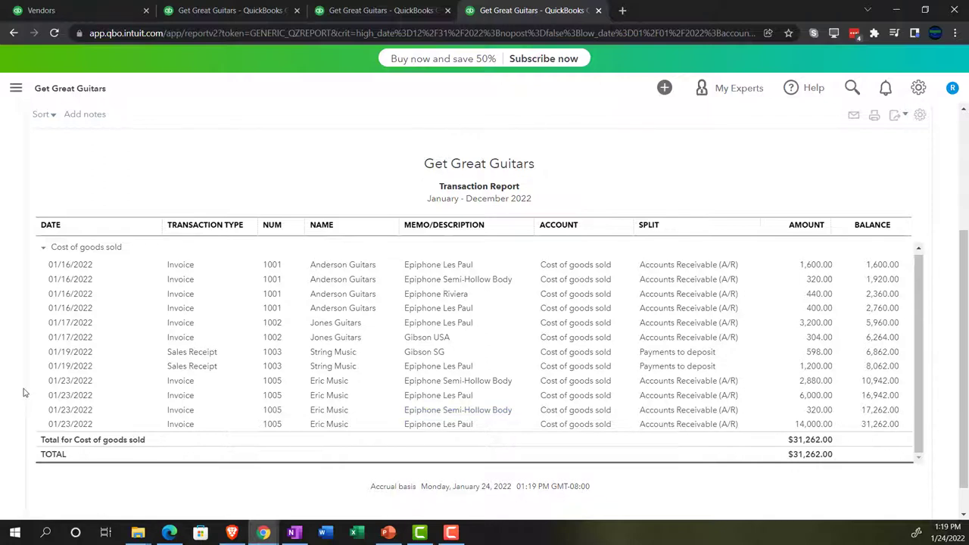
scroll(23, 392, "up", 5)
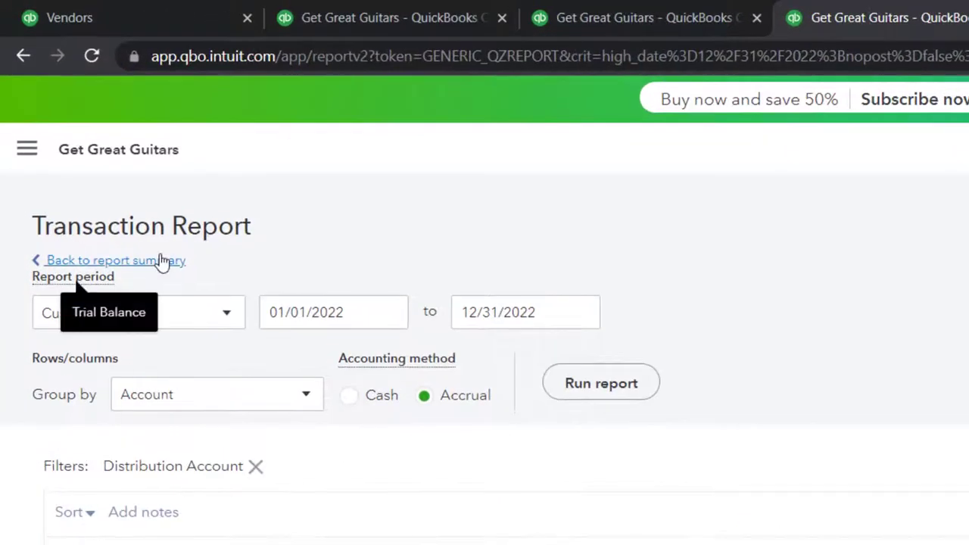
left_click(161, 261)
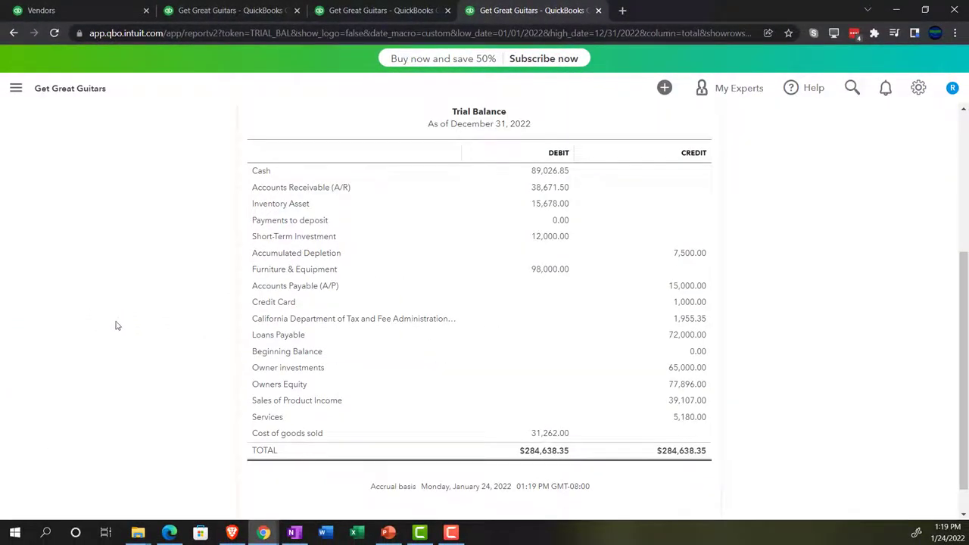
- Duplicate the Trial Balance browser tab and open the full reports list in the copy with the navigation menu collapsed
key("ctrl+plus")
key("ctrl+plus")
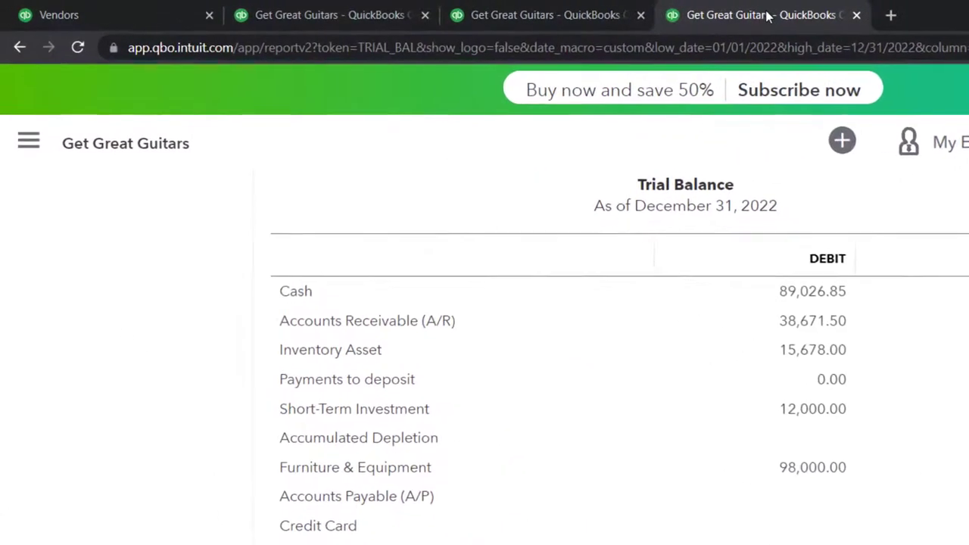
right_click(767, 15)
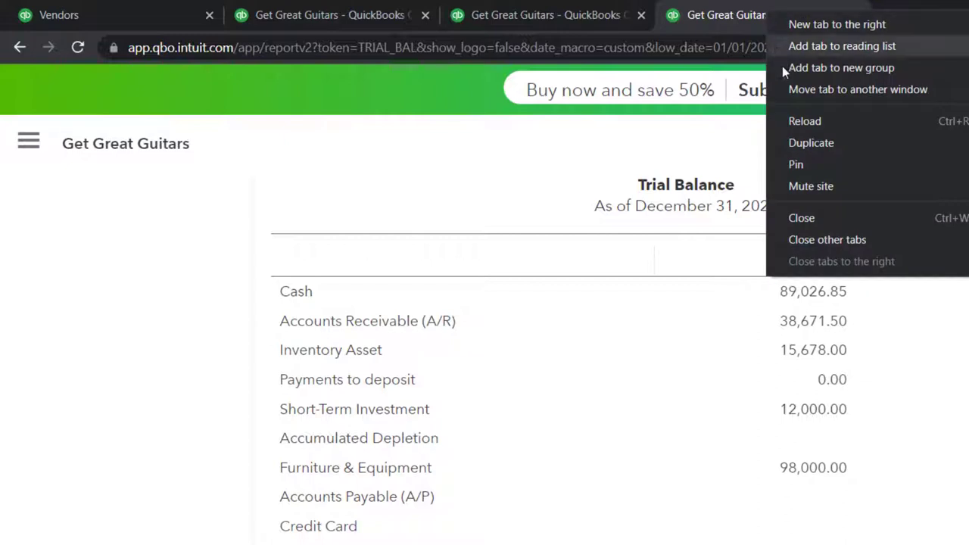
key("Escape")
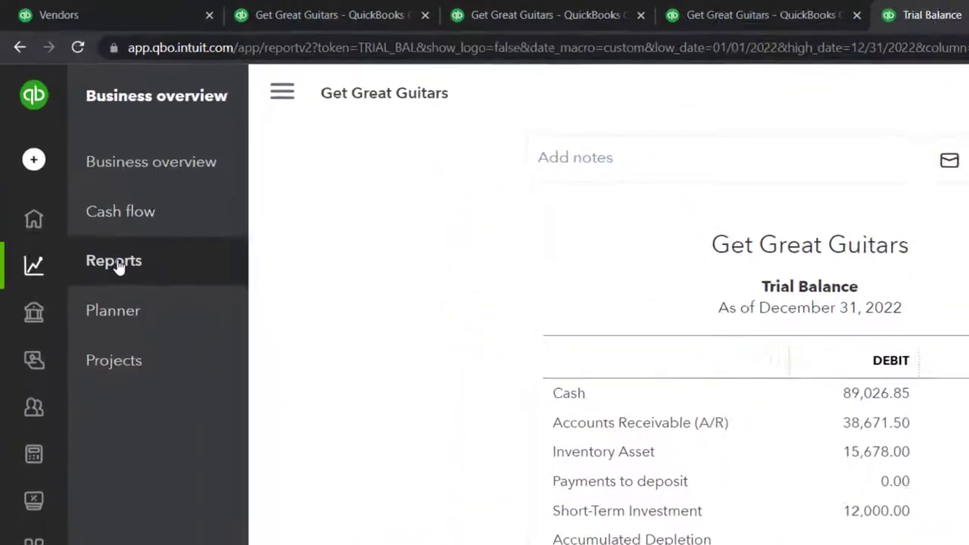
left_click(117, 265)
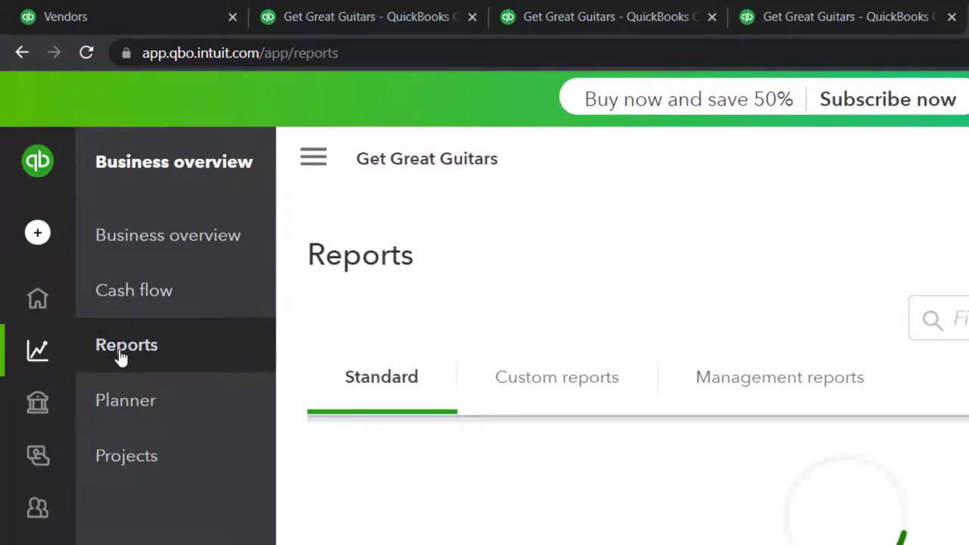
left_click(311, 169)
- Open the Customer Balance Detail report from the Who owes you group and review its open balances and total
scroll(491, 489, "down", 5)
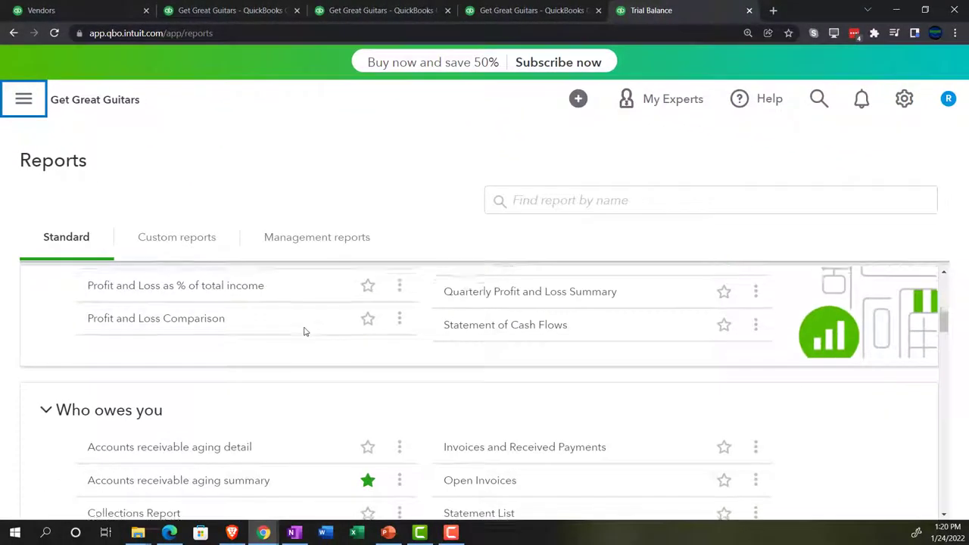
scroll(304, 331, "down", 2)
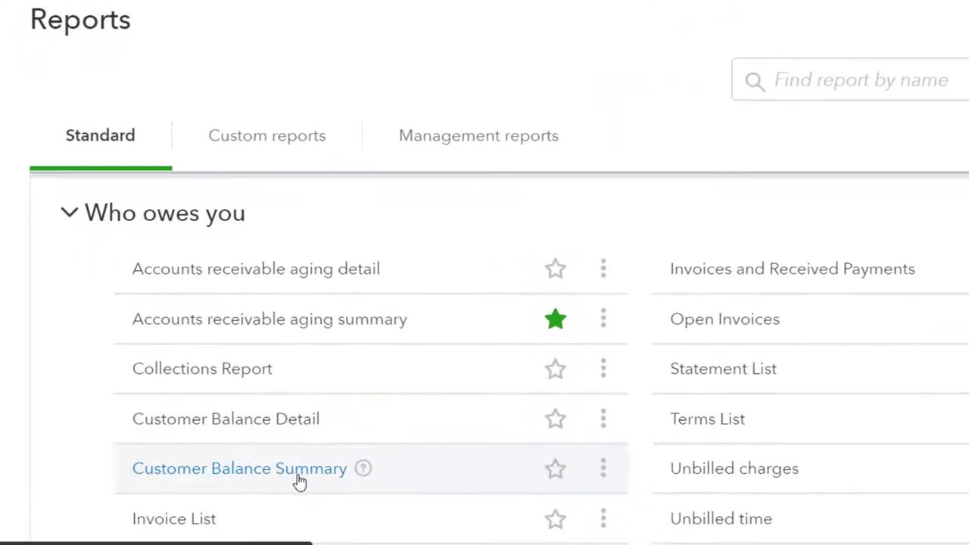
left_click(291, 431)
scroll(245, 366, "down", 3)
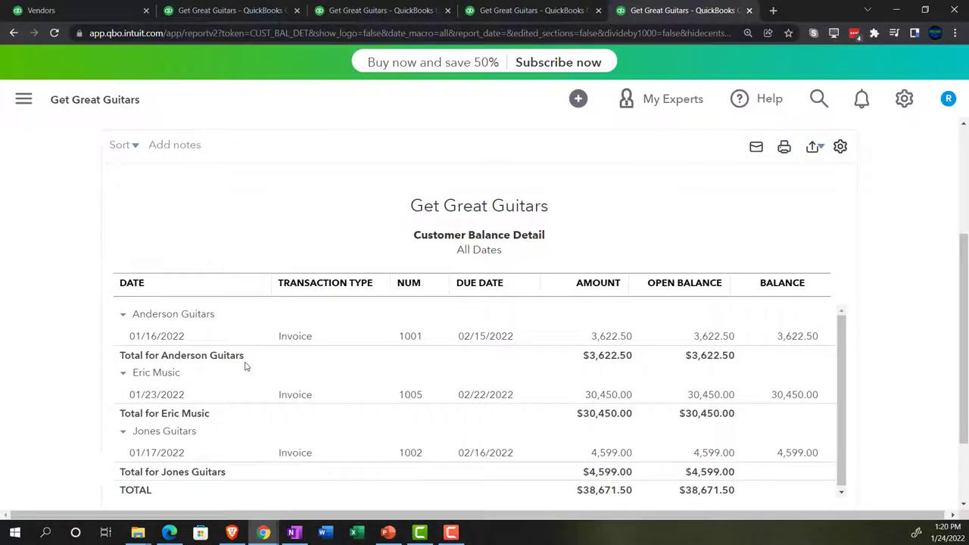
scroll(59, 396, "down", 1)
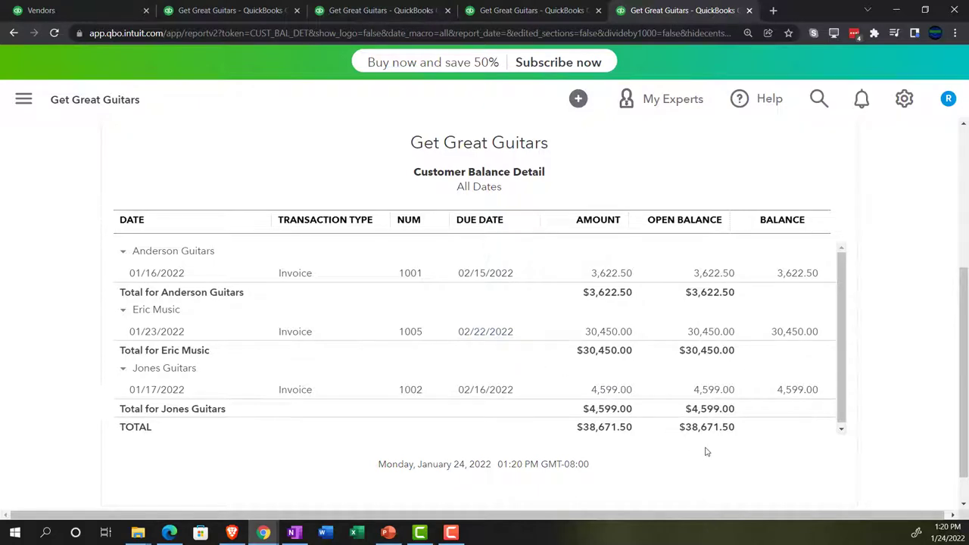
- Compare the Accounts Receivable balance in the Trial Balance with the Customer Balance Detail report
left_click(541, 10)
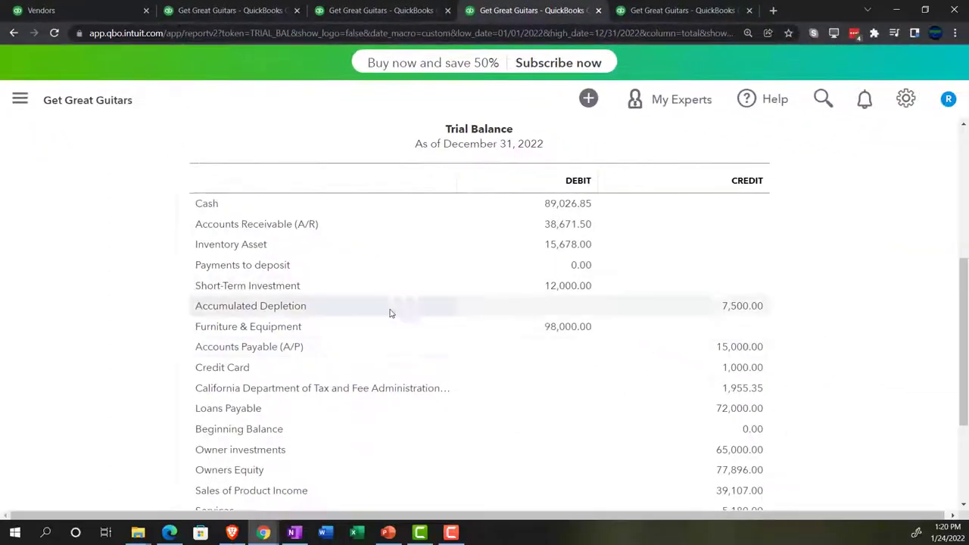
key("ctrl+plus")
key("ctrl+plus")
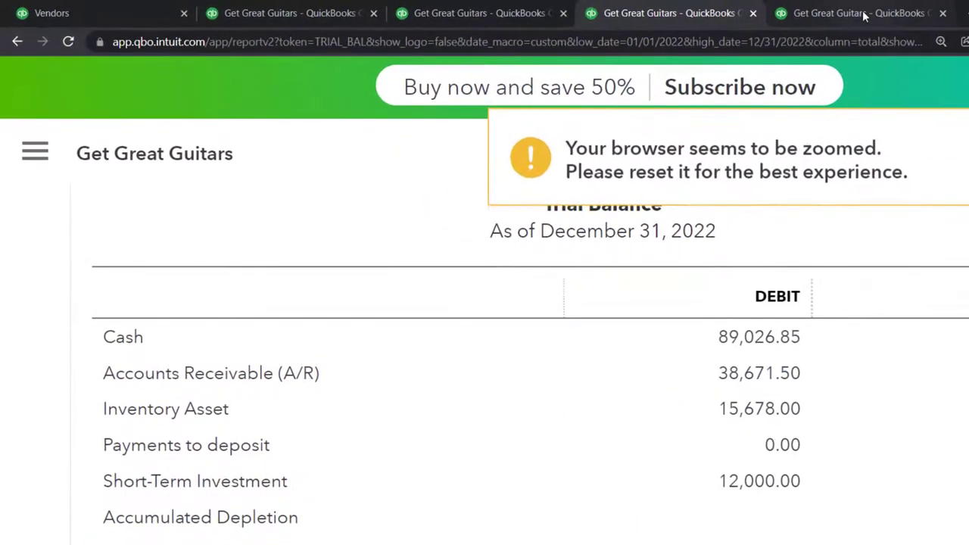
left_click(863, 17)
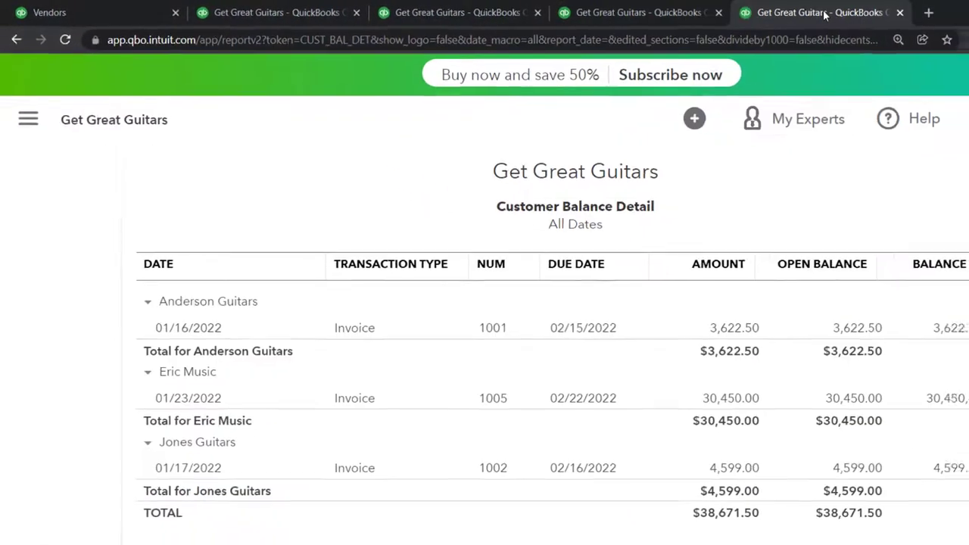
- Duplicate the Customer Balance Detail browser tab and open the reports list in the copy
right_click(863, 15)
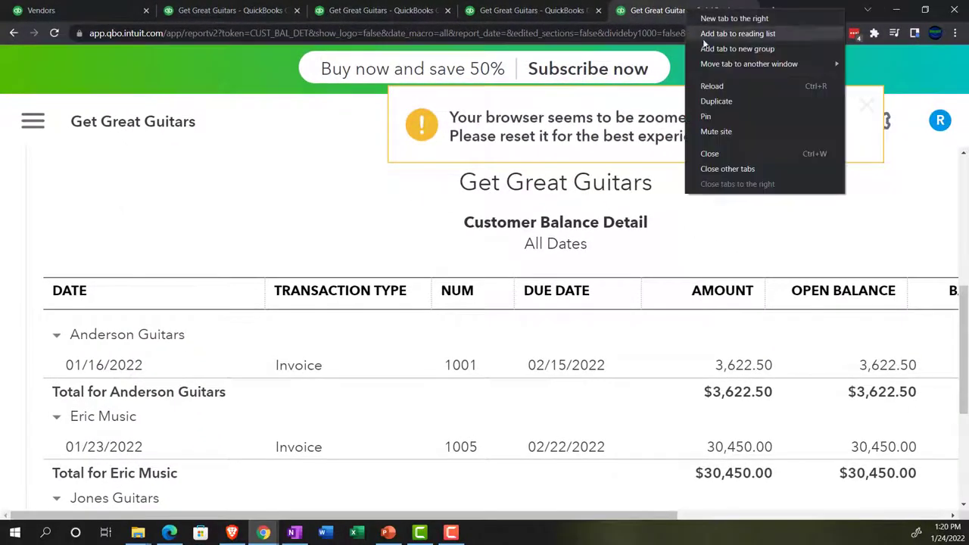
left_click(716, 100)
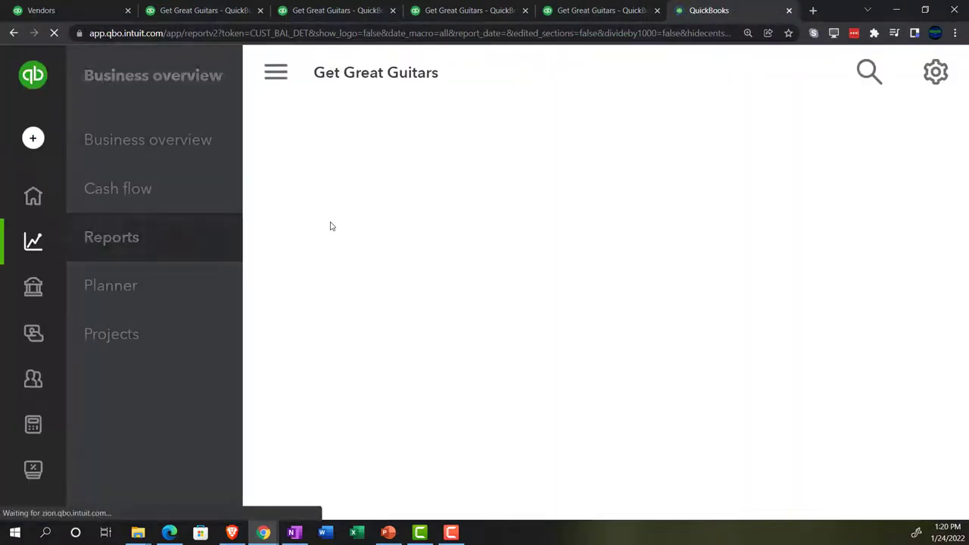
key("ctrl+minus")
key("ctrl+minus")
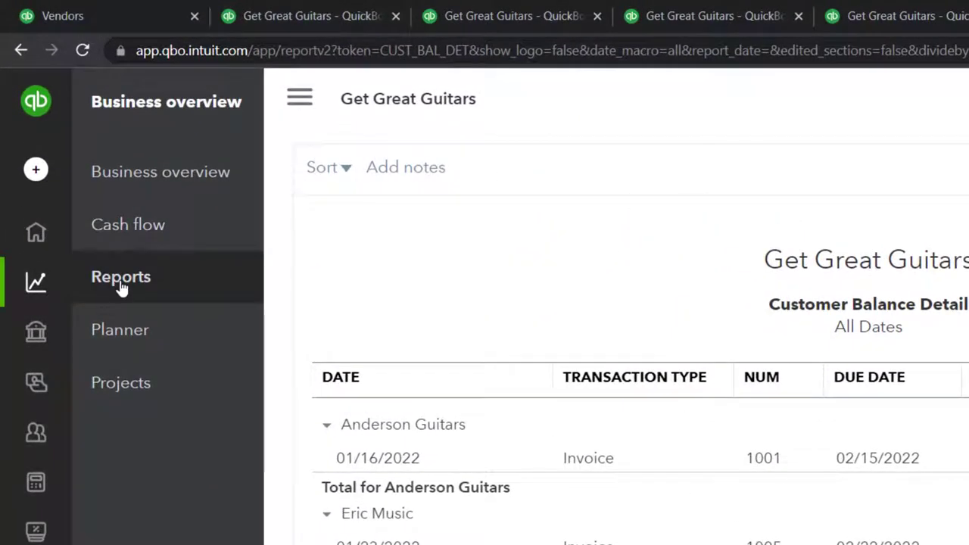
left_click(122, 287)
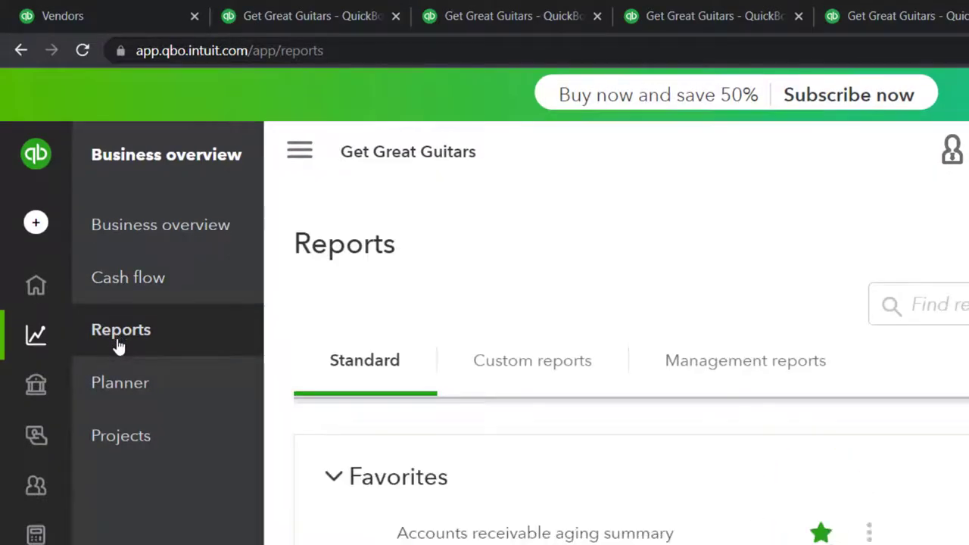
- Search the reports for "inve", open the Inventory Valuation Summary, and collapse the navigation menu
left_click(961, 305)
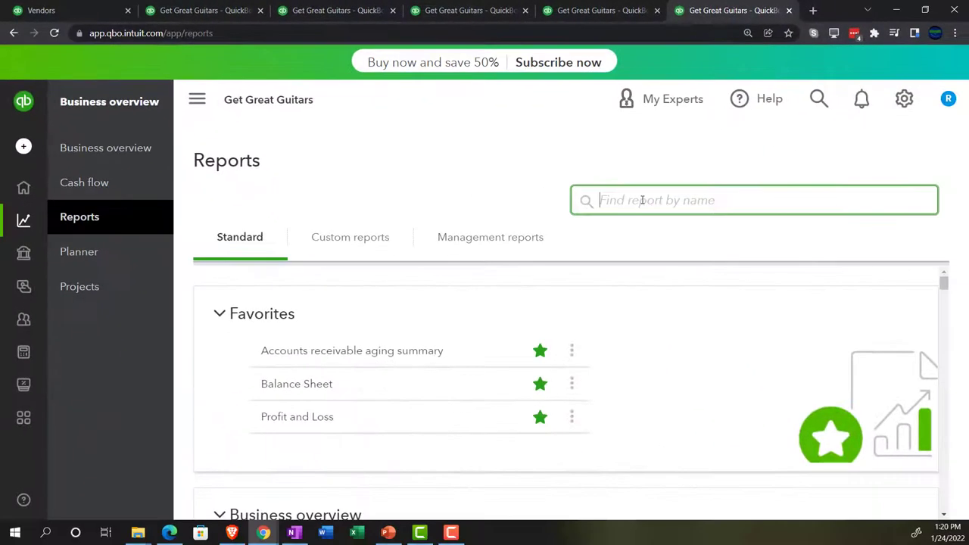
type("inve")
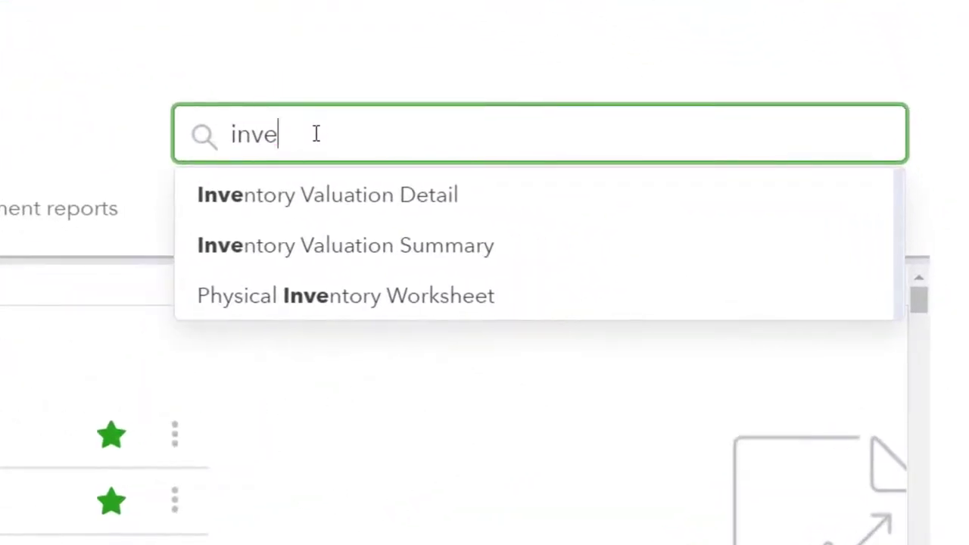
left_click(341, 247)
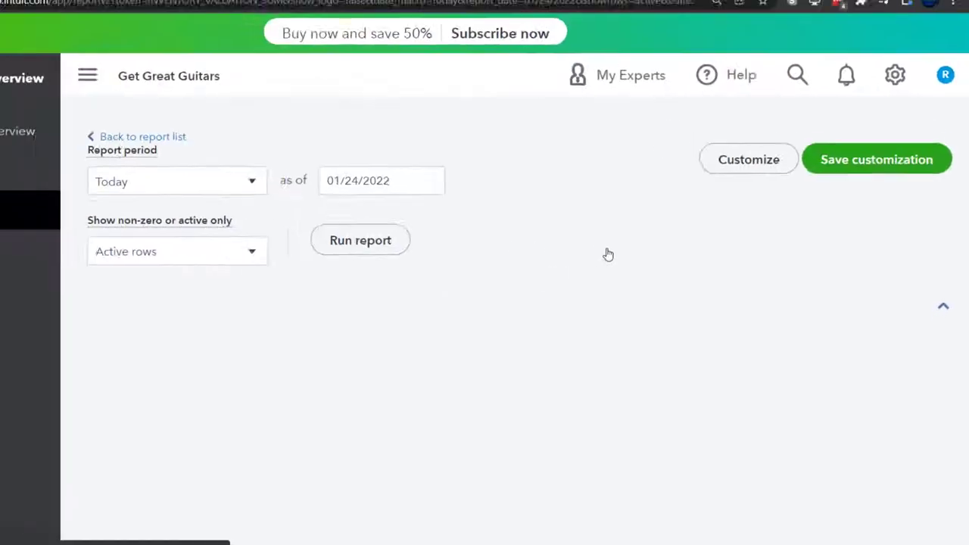
left_click(87, 76)
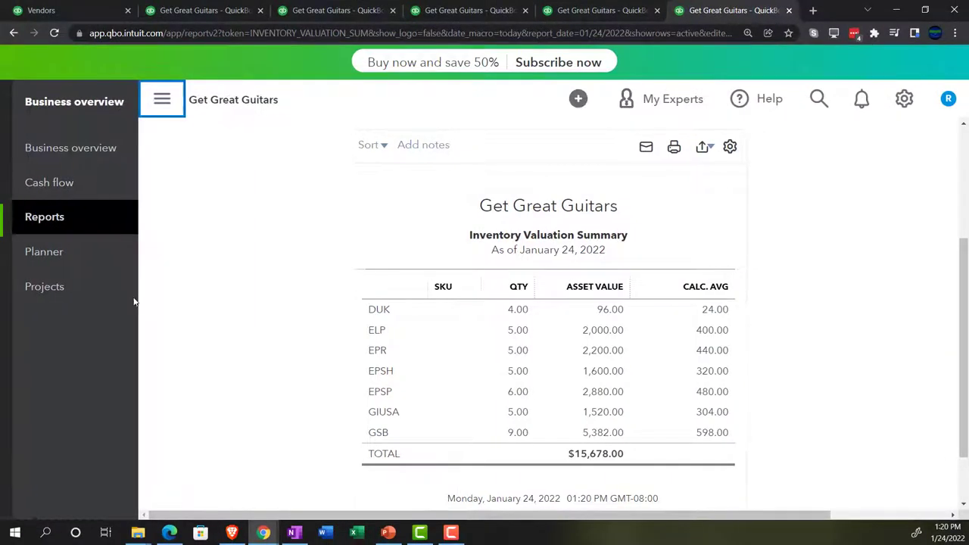
- Check the total asset value in the Inventory Valuation Summary against the Inventory Asset balance in the Trial Balance
key("ctrl+plus")
key("ctrl+plus")
scroll(133, 308, "down", 2)
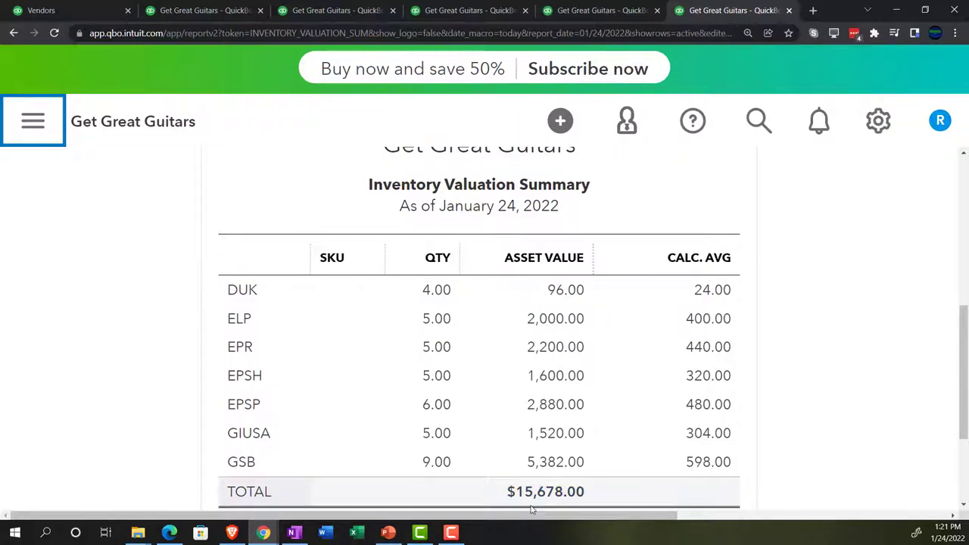
left_click(450, 10)
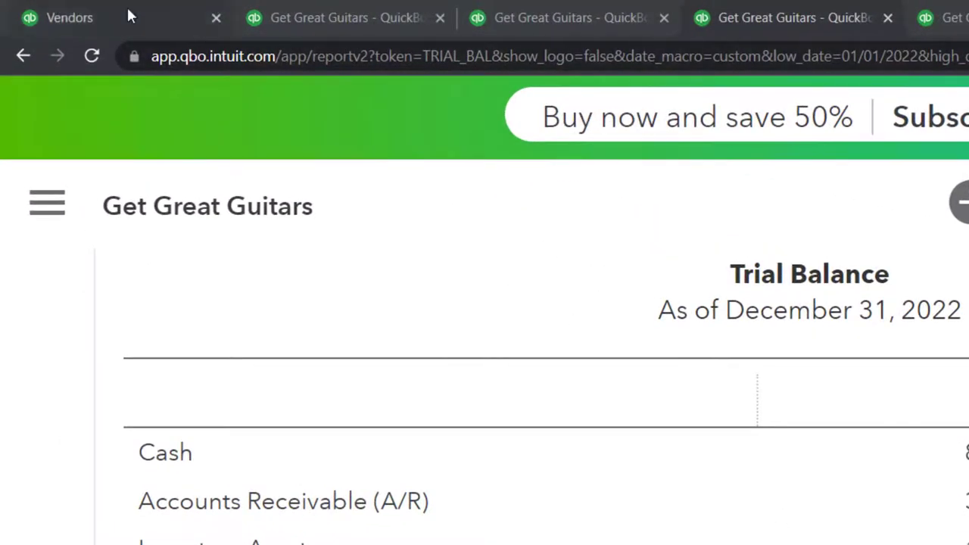
- Switch to the Vendors browser tab, go to the Get things done homepage, and open the Get paid & pay area
left_click(129, 15)
key("ctrl+minus")
key("ctrl+minus")
key("ctrl+plus")
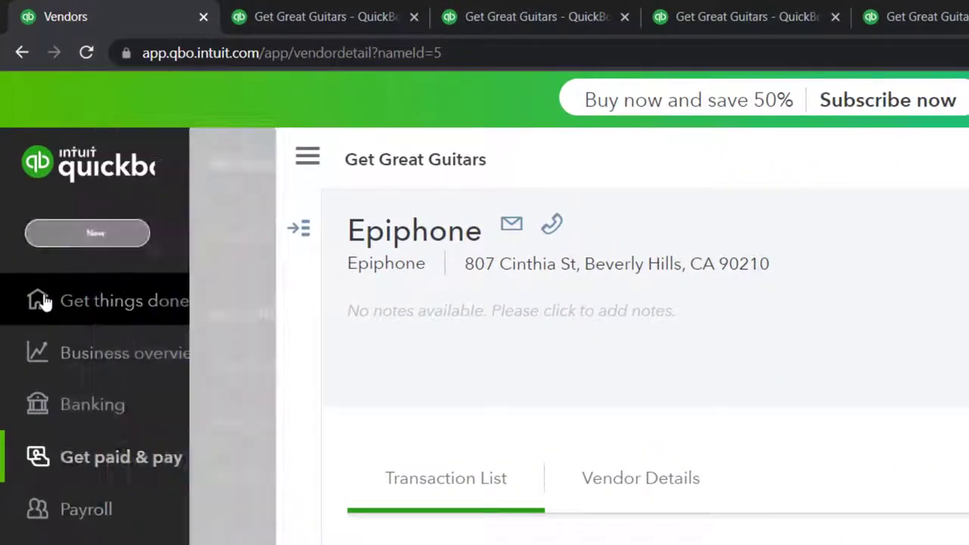
left_click(41, 301)
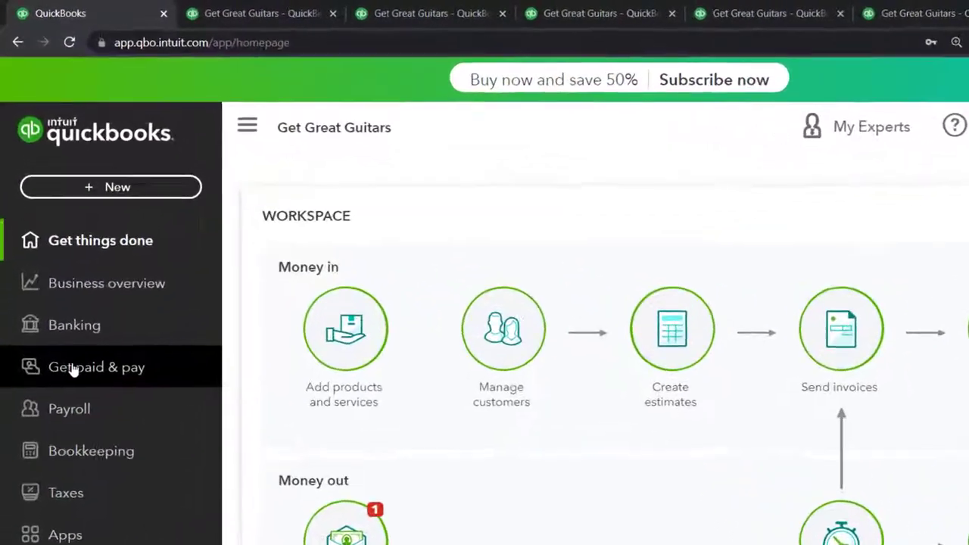
left_click(81, 409)
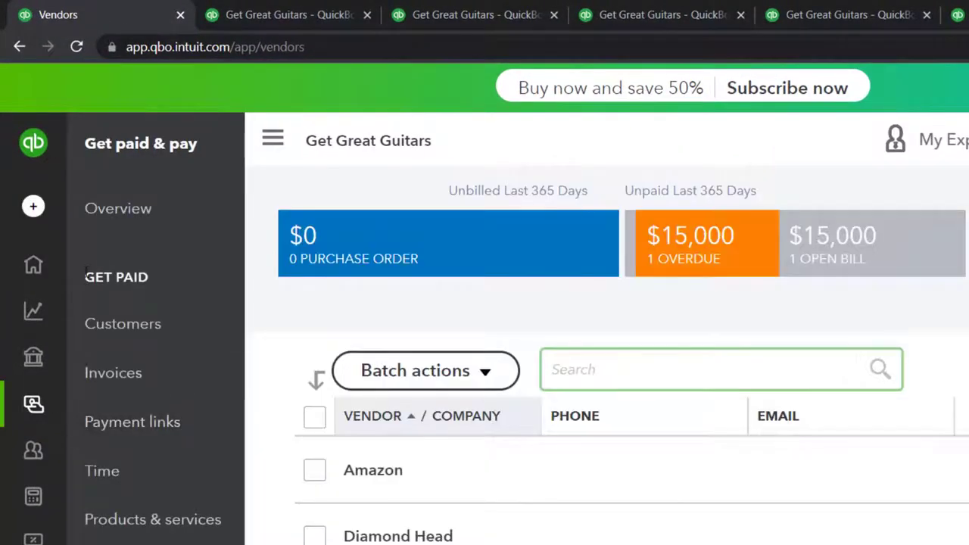
- Collapse the navigation menu and open the Gibson USA vendor record at its transaction list
left_click(280, 144)
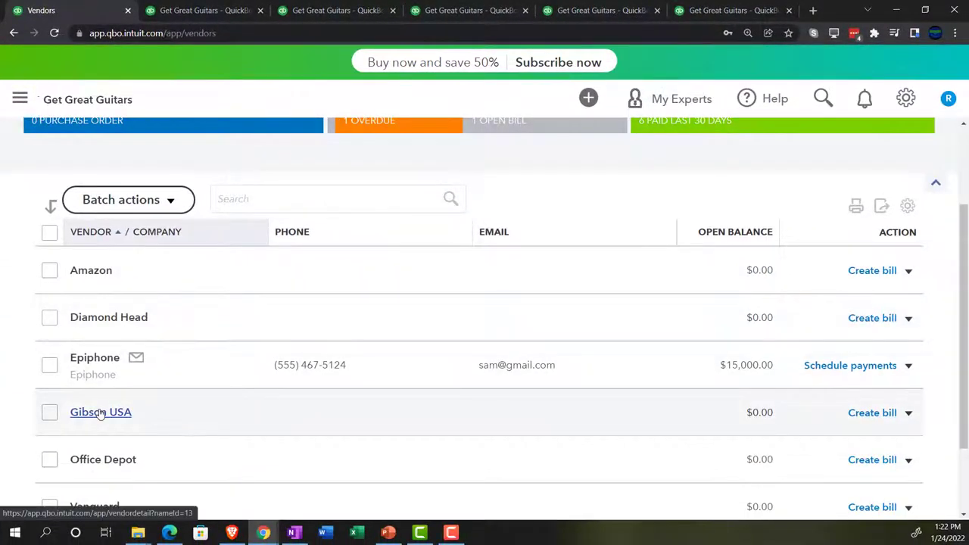
left_click(100, 412)
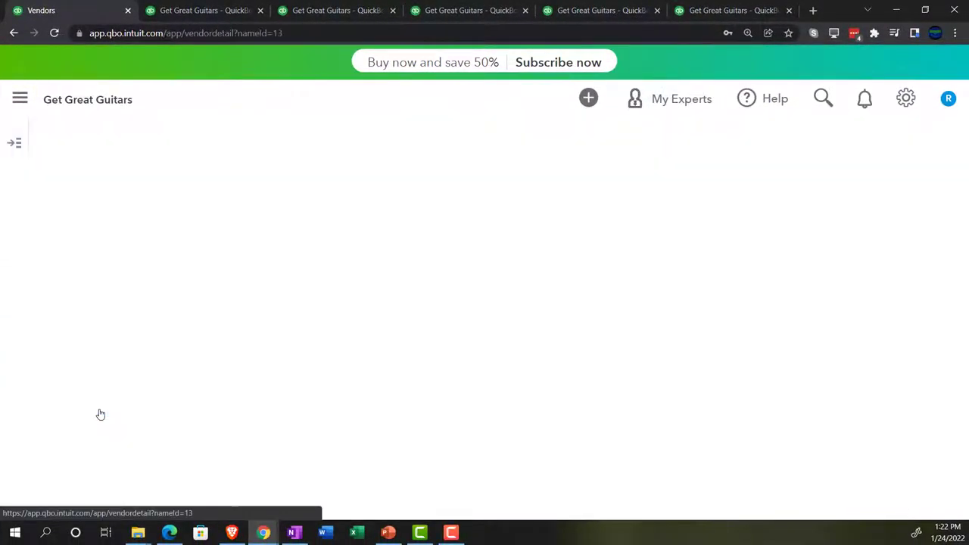
scroll(182, 338, "down", 1)
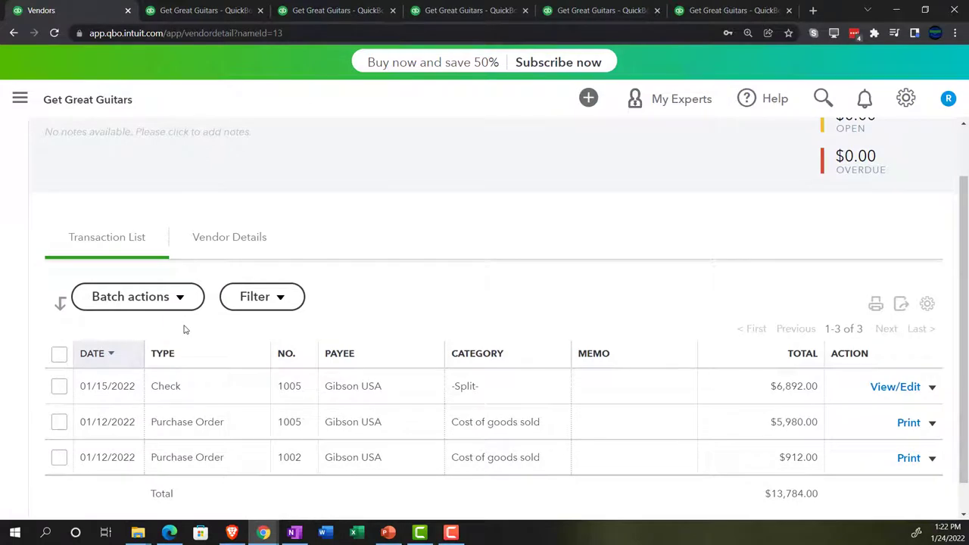
- Open Gibson USA's purchase order 1005, review its item details for the customer and quantity received, and close it
left_click(195, 428)
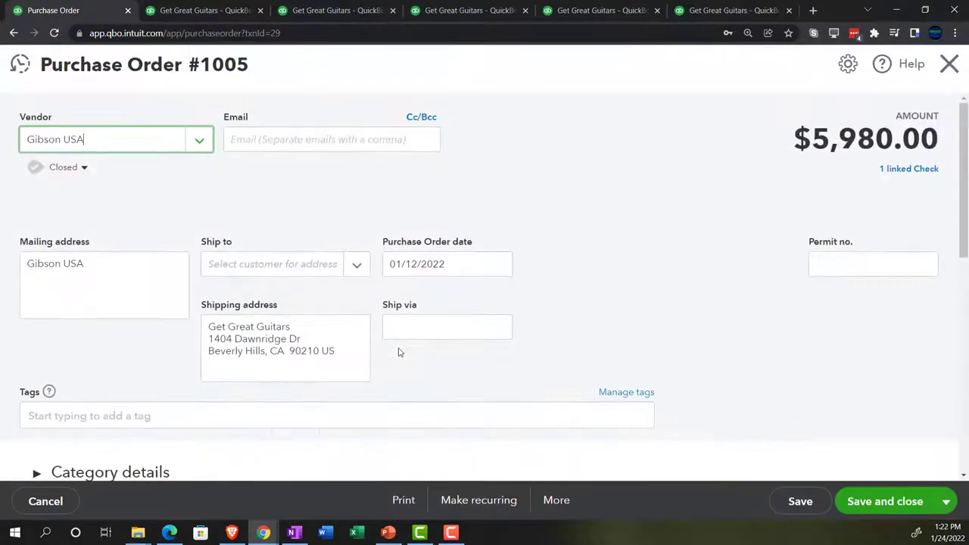
scroll(400, 352, "down", 3)
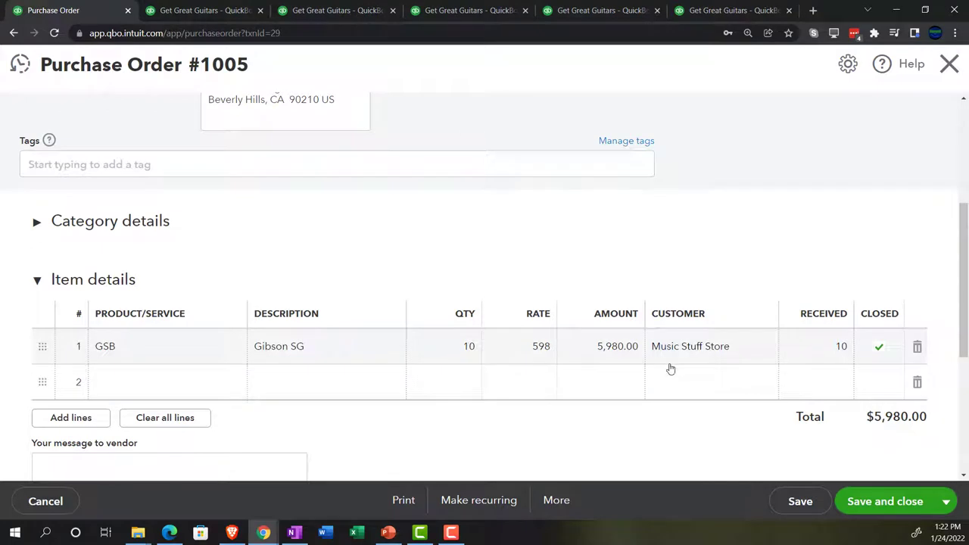
scroll(545, 366, "up", 3)
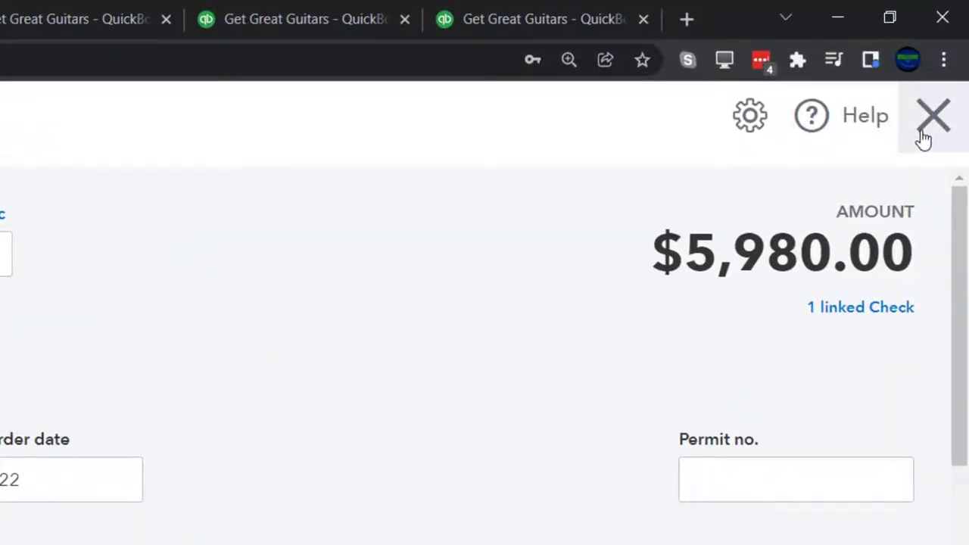
left_click(927, 125)
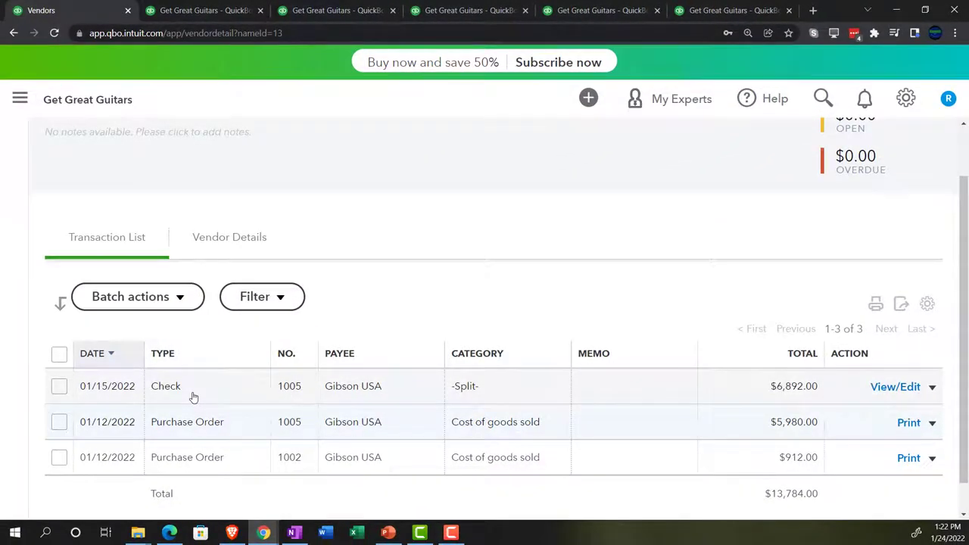
- In Gibson USA check 1005, clear the billable and tax marks on the Gibson SG line and save the change to the linked transaction
left_click(194, 394)
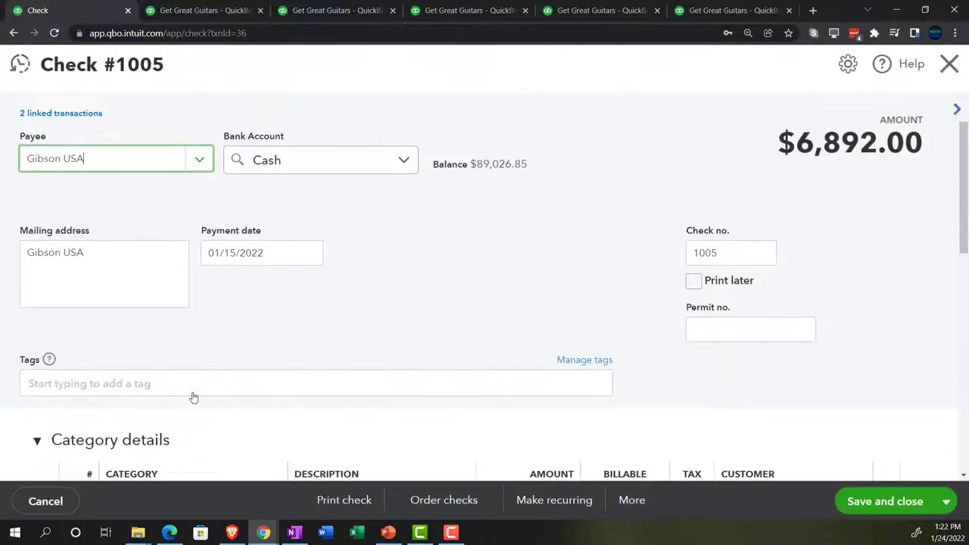
scroll(433, 314, "down", 5)
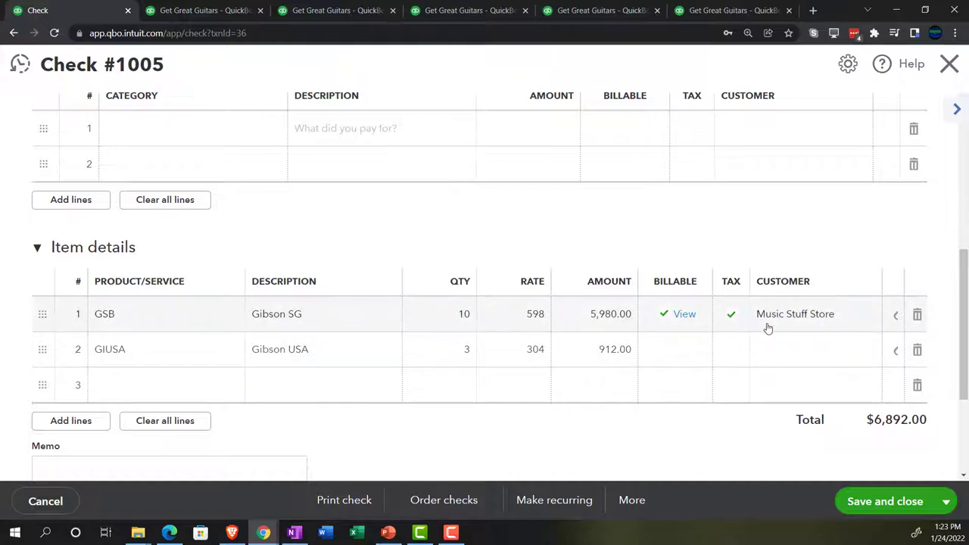
left_click(663, 322)
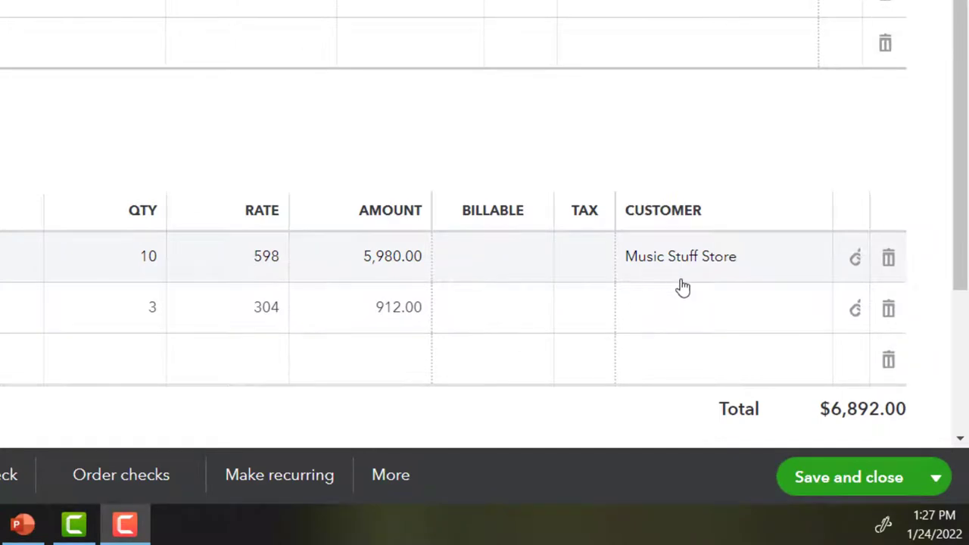
left_click(876, 487)
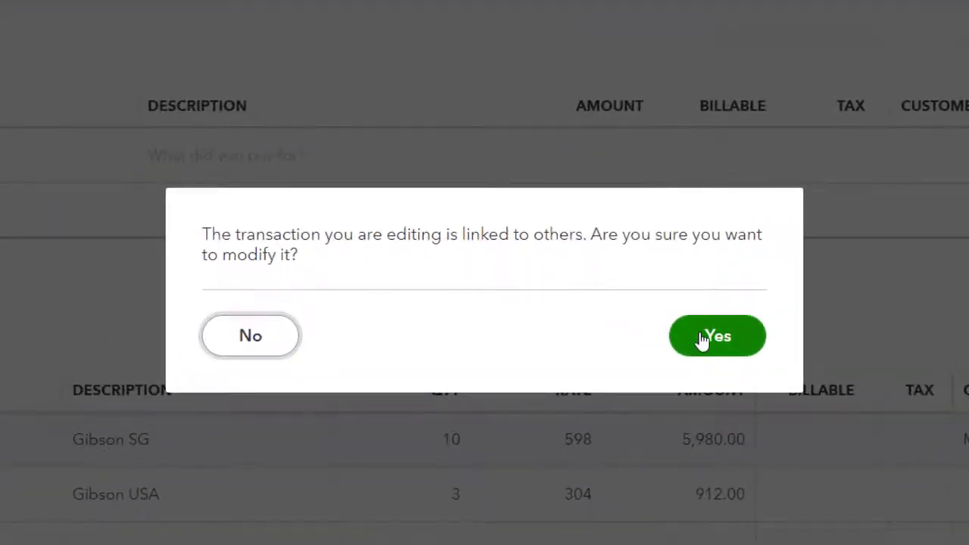
left_click(702, 341)
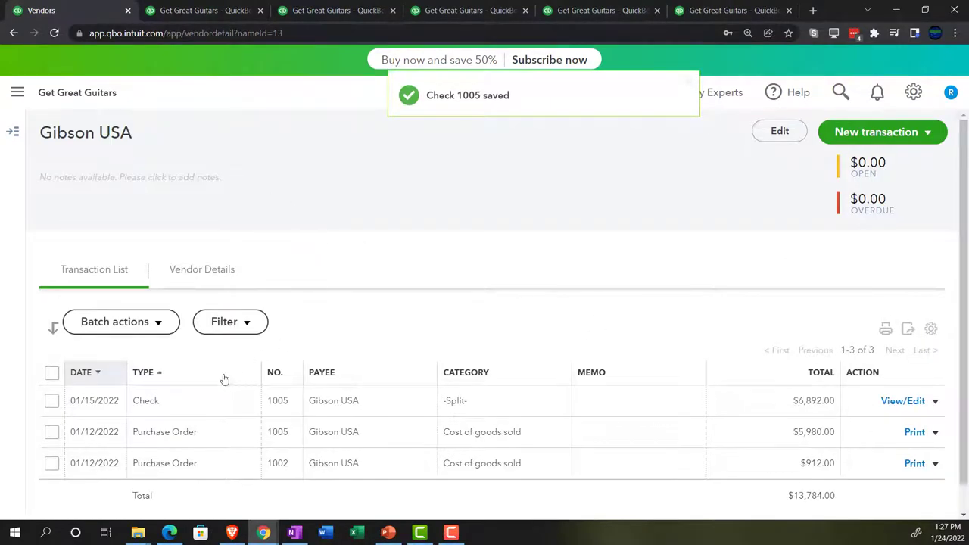
- Reopen Gibson USA check 1005 to examine its item details, and consult the workflow flowchart in OneNote
left_click(172, 406)
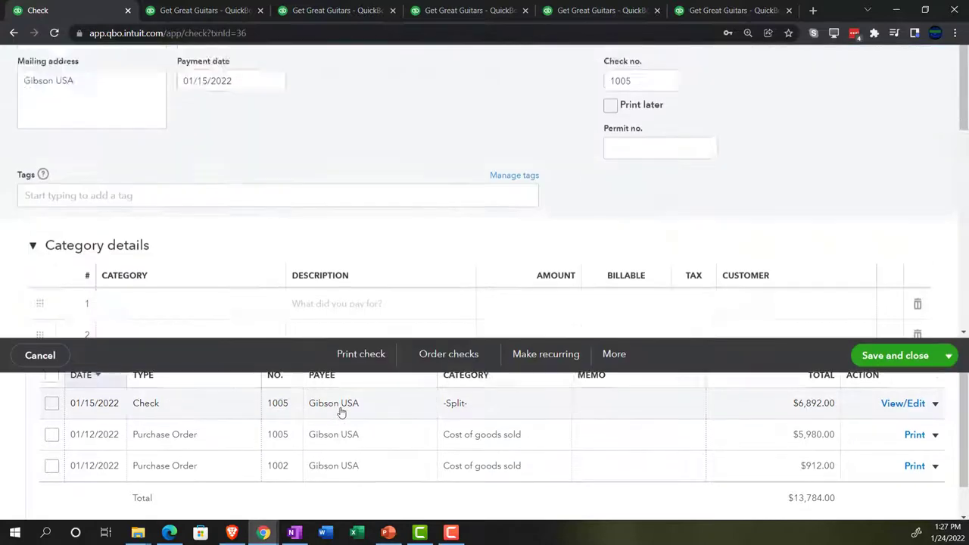
scroll(380, 331, "down", 4)
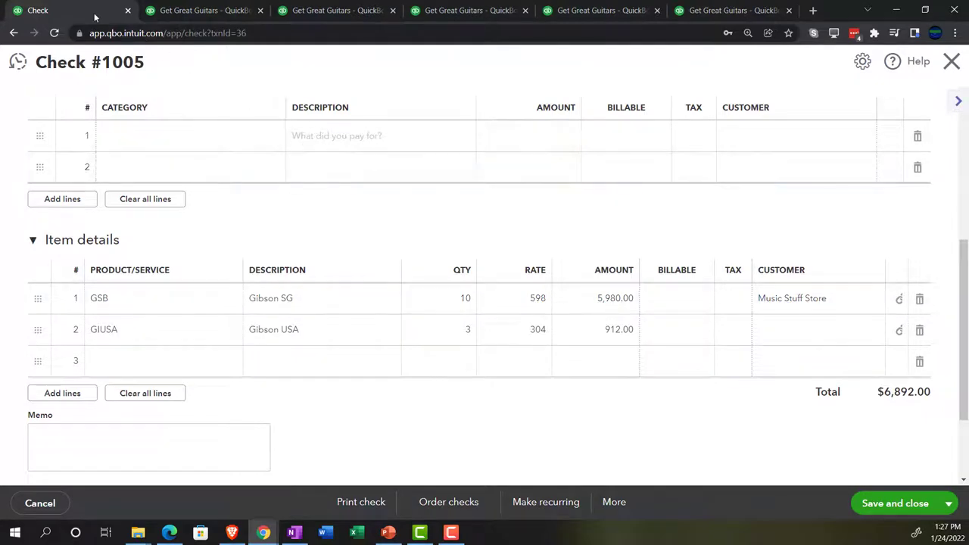
left_click_drag(48, 10, 81, 10)
left_click(302, 534)
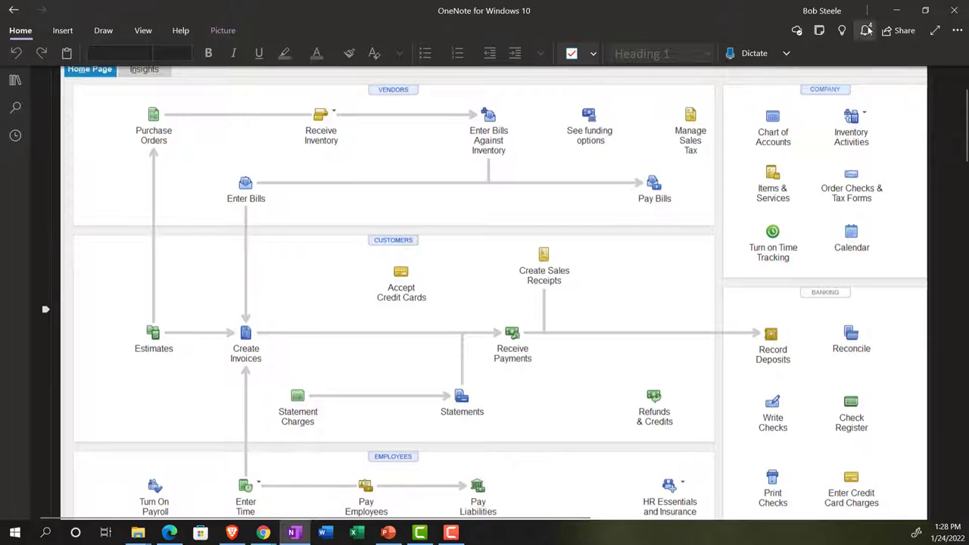
left_click(896, 10)
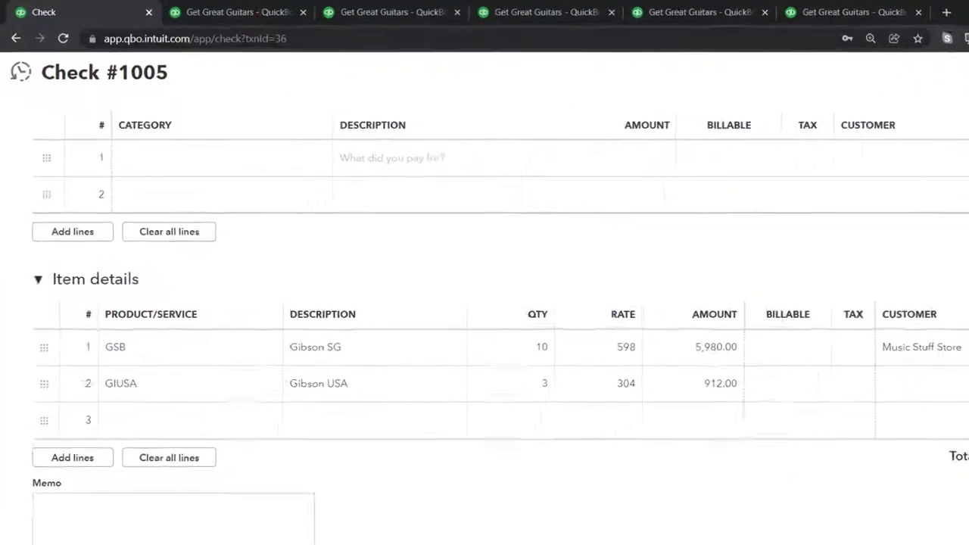
- Duplicate the browser tab showing check 1005
right_click(142, 10)
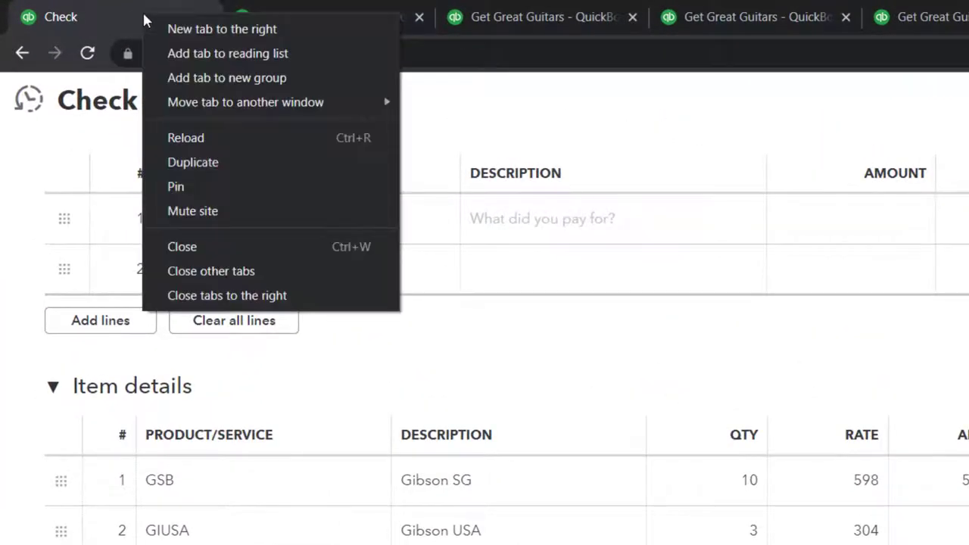
left_click(122, 9)
left_click(283, 24)
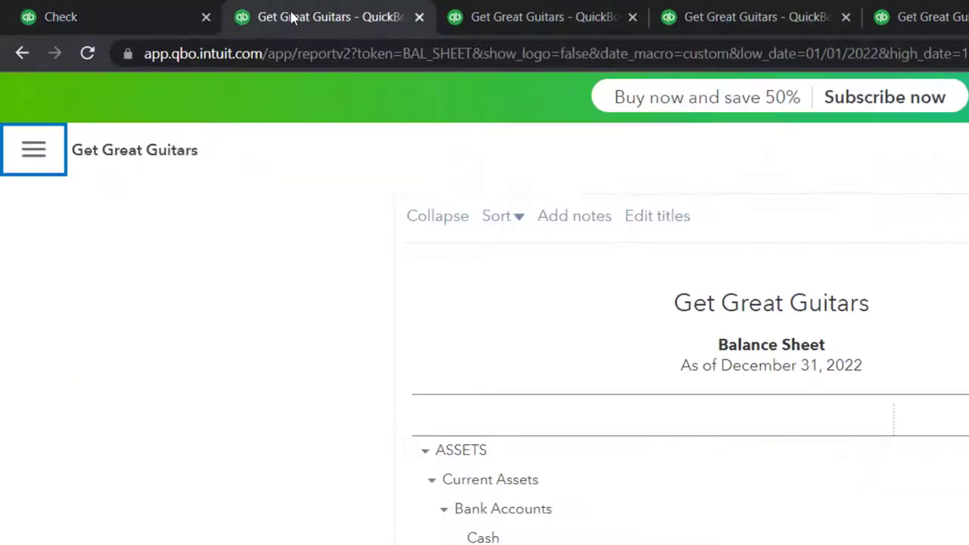
left_click(159, 20)
right_click(159, 20)
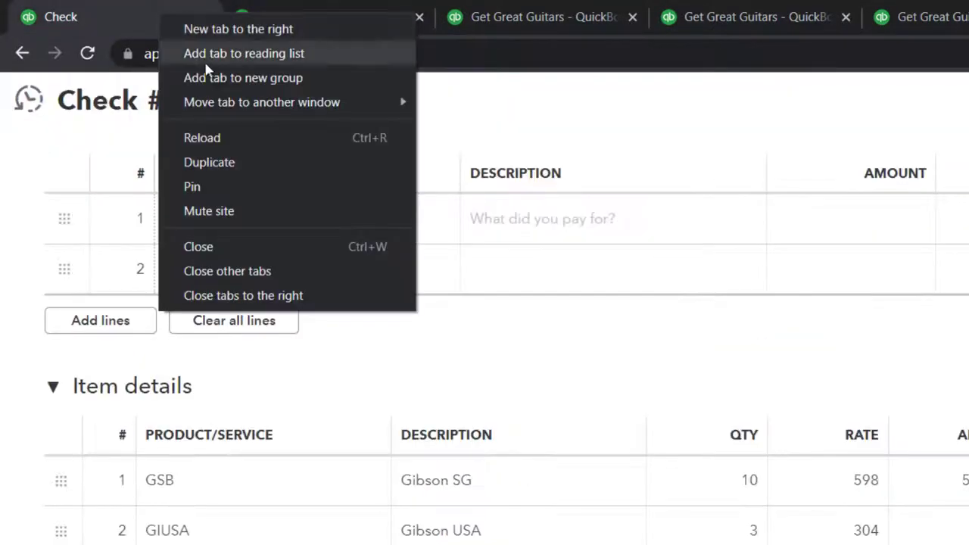
left_click(224, 163)
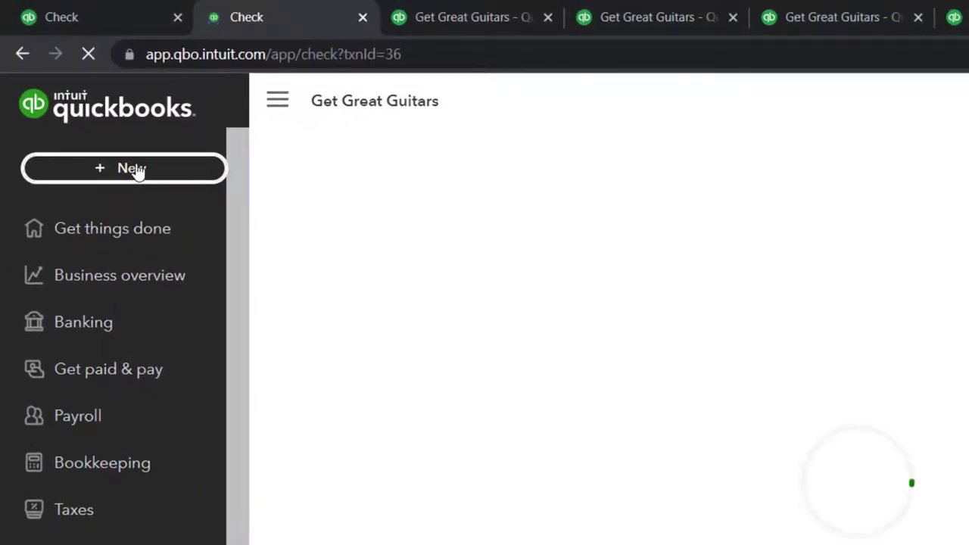
- Close the check form in the duplicated browser tab and start a new customer invoice
left_click(135, 170)
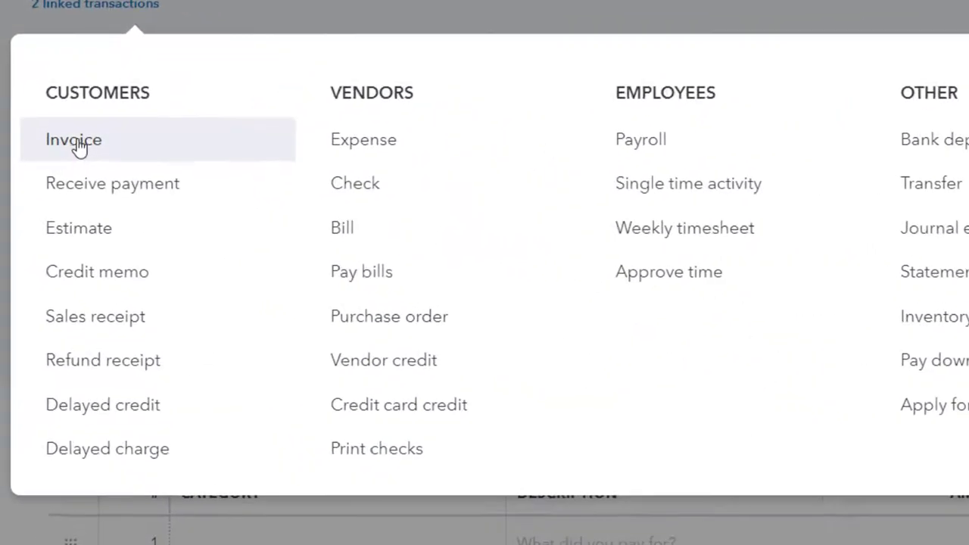
left_click(83, 143)
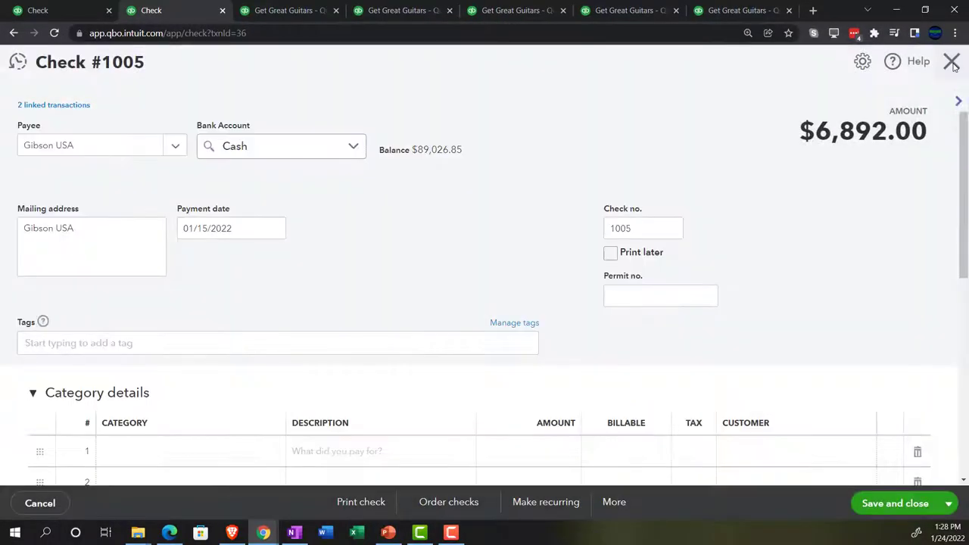
left_click(952, 62)
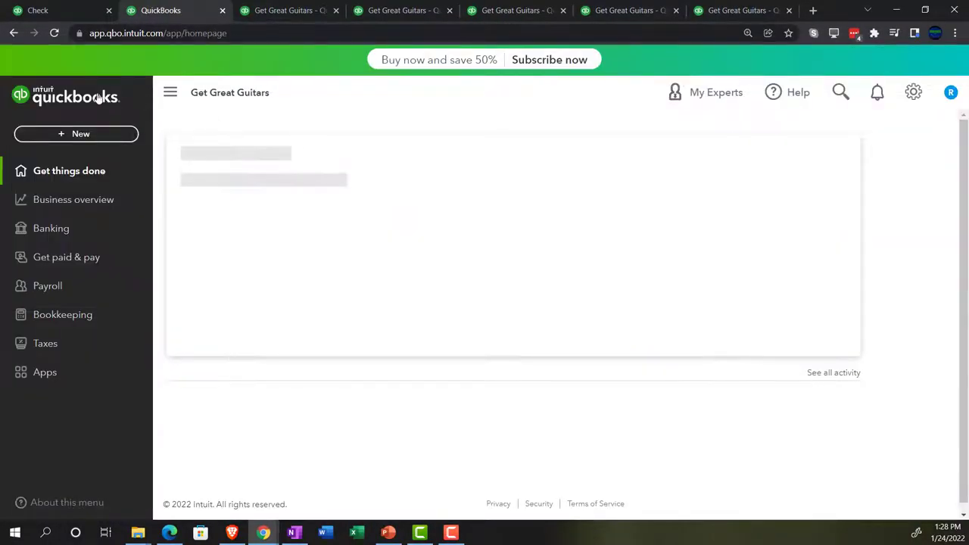
left_click(81, 135)
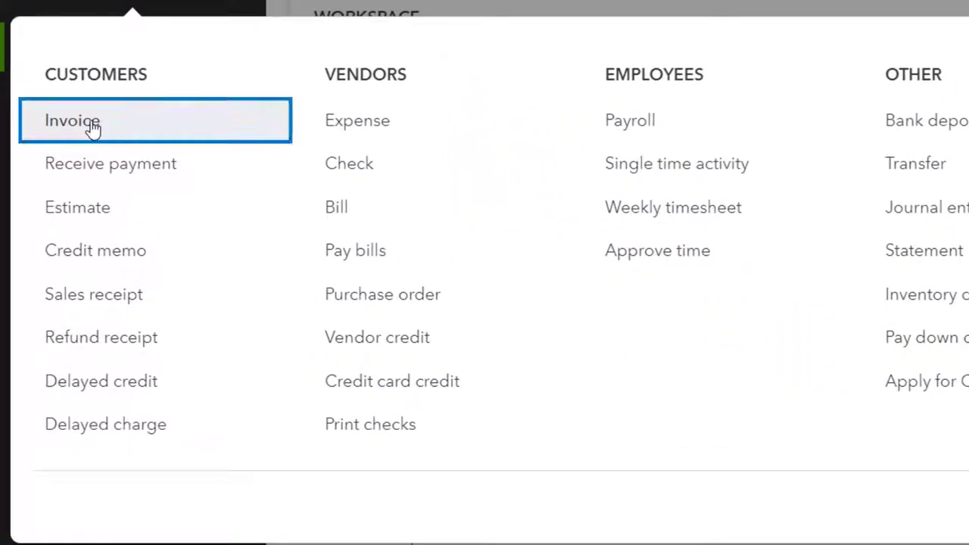
left_click(91, 127)
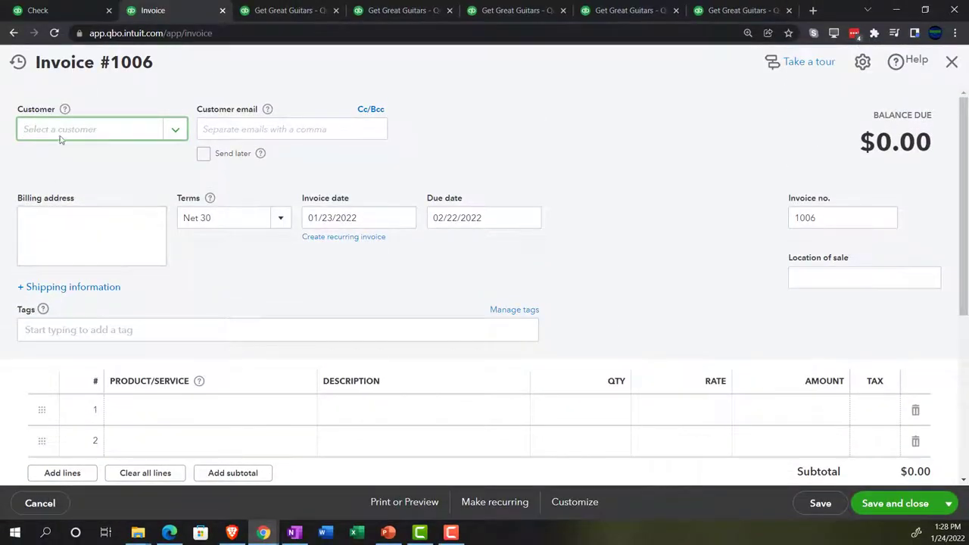
- Select Music Stuff Store as the invoice customer and set the invoice date to 01/24/2022
left_click(63, 131)
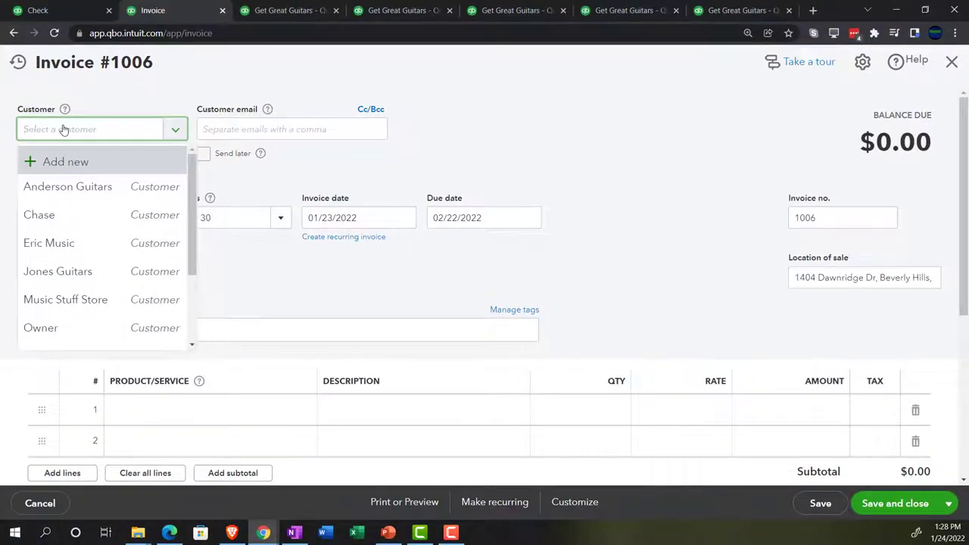
type("mus")
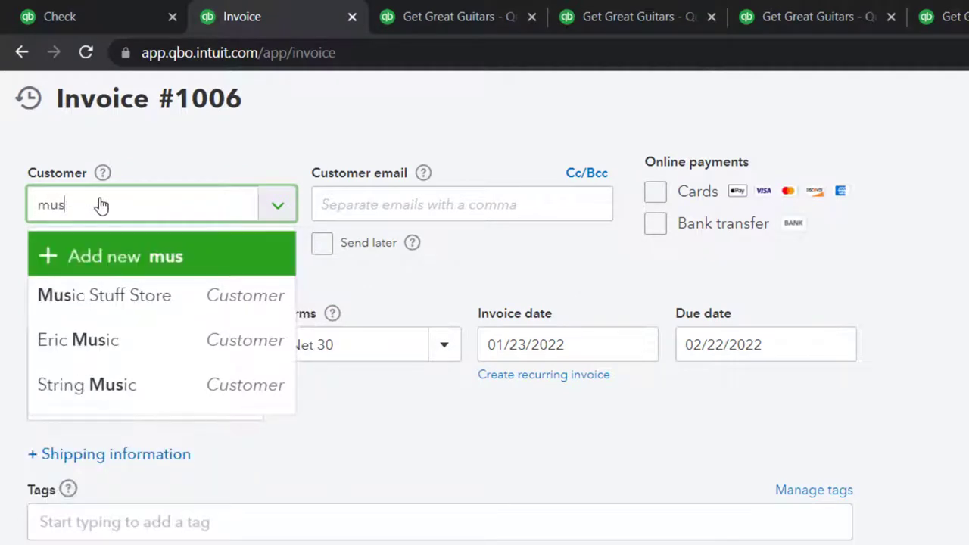
key("Down")
key("Return")
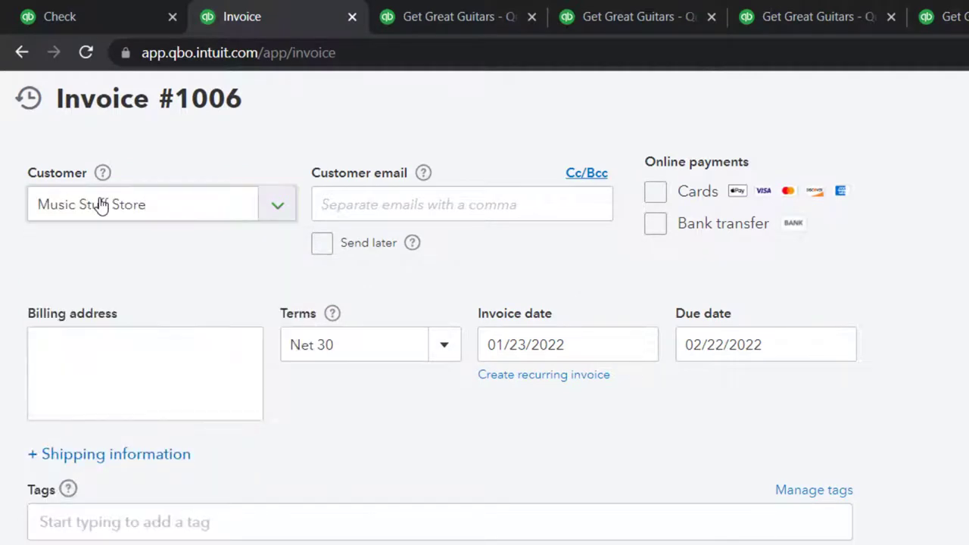
key("Tab")
key("Tab")
key("Tab")
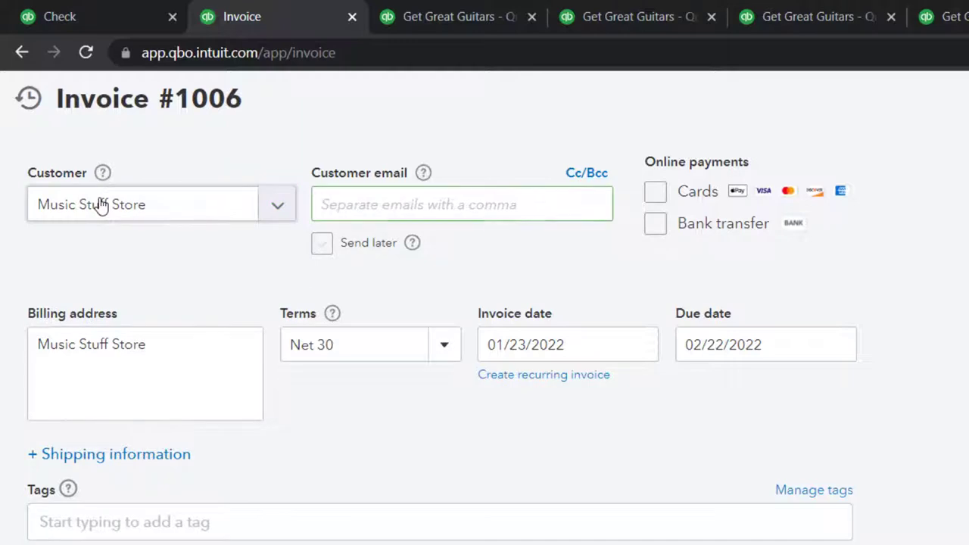
key("Tab")
key("Tab")
key("Tab")
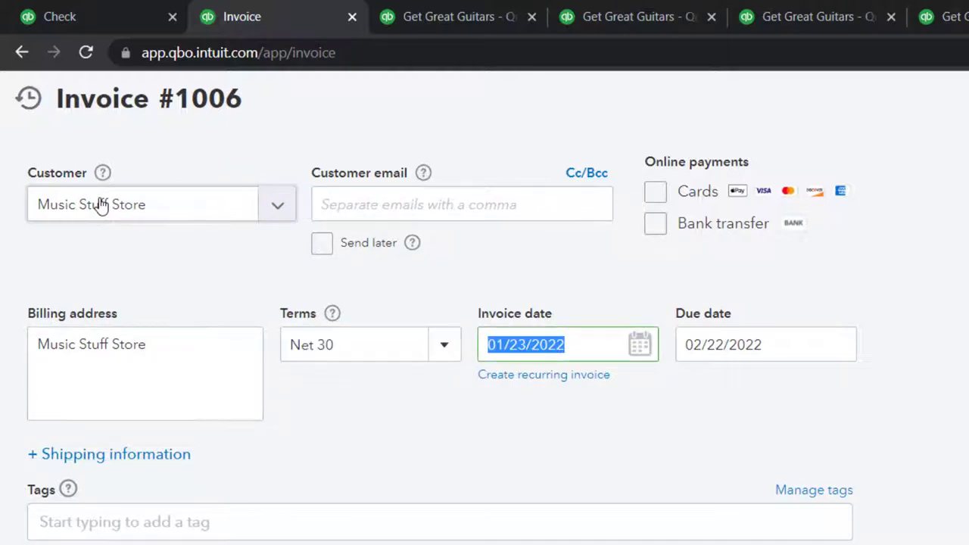
key("Tab")
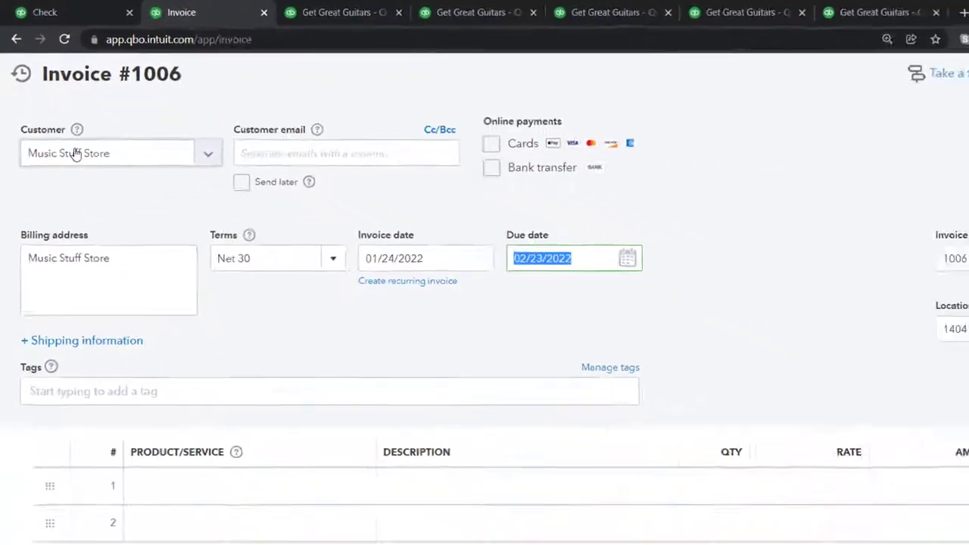
- Refer to the check for the purchased item and enter GSB (Gibson SG) as the first product line of the invoice
key("Tab")
key("Tab")
key("Tab")
key("Tab")
key("Tab")
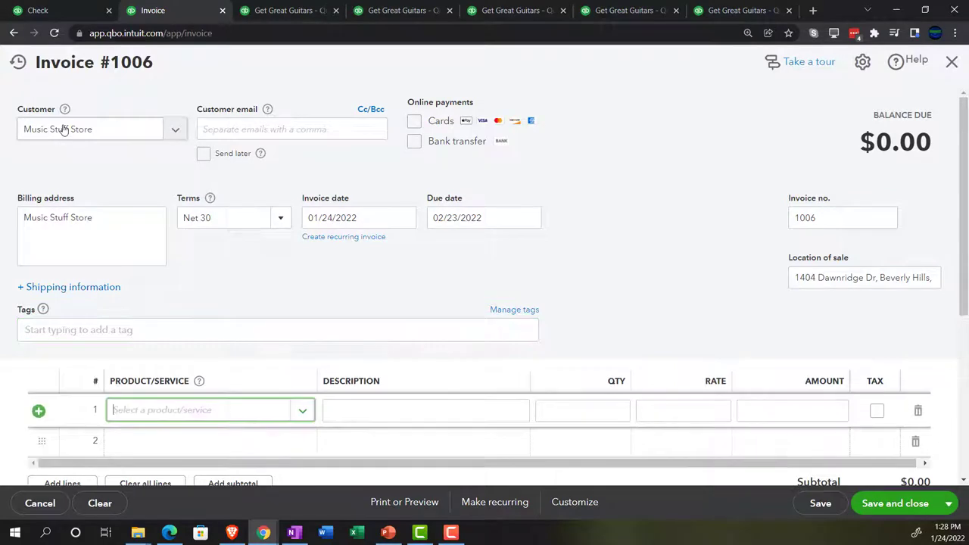
left_click(76, 11)
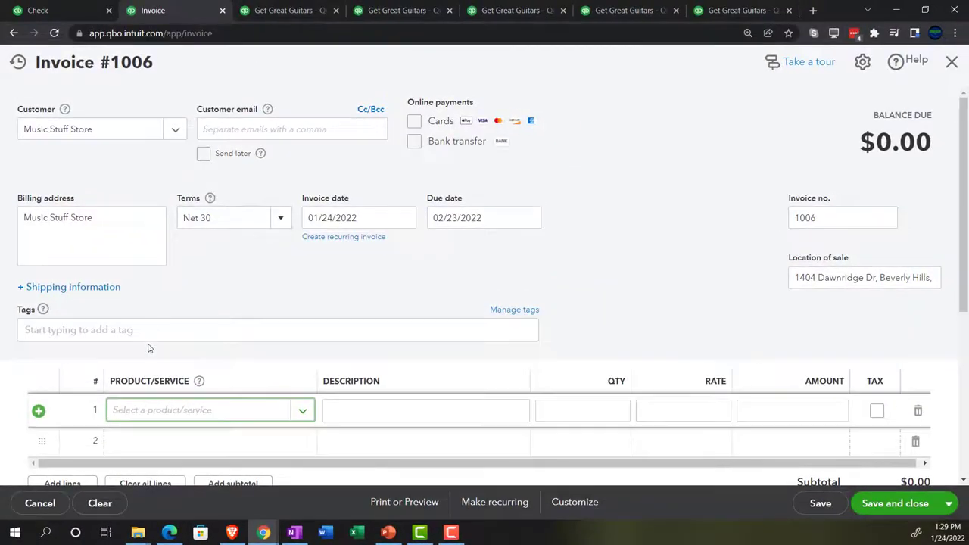
type("gsb")
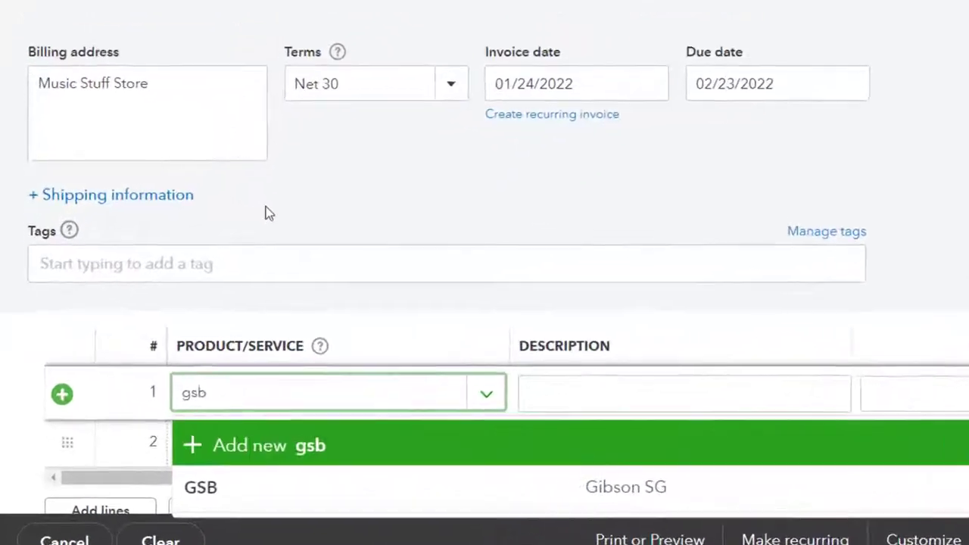
key("Down")
key("Tab")
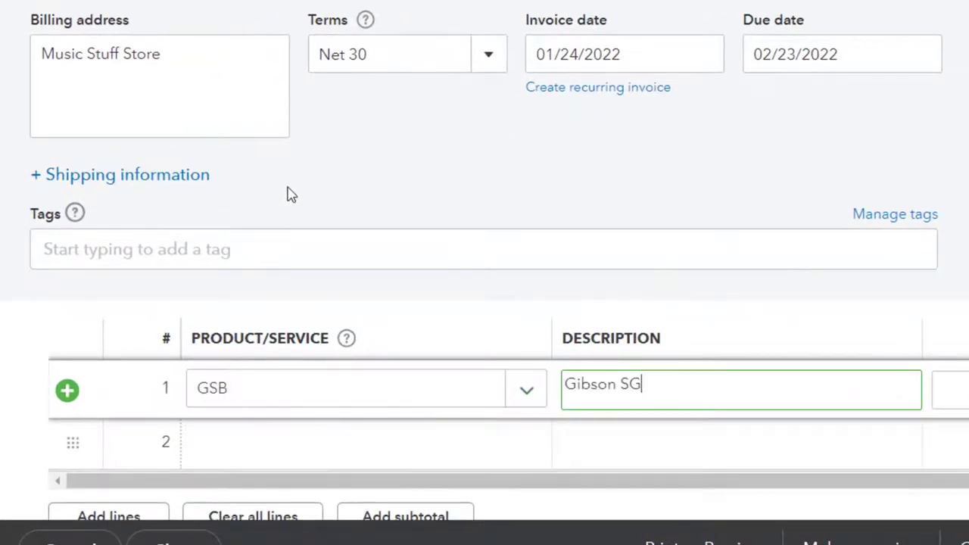
- Set the Gibson SG line's quantity to 10 on the invoice and compare it with the item purchased on check 1005
key("Tab")
type("10")
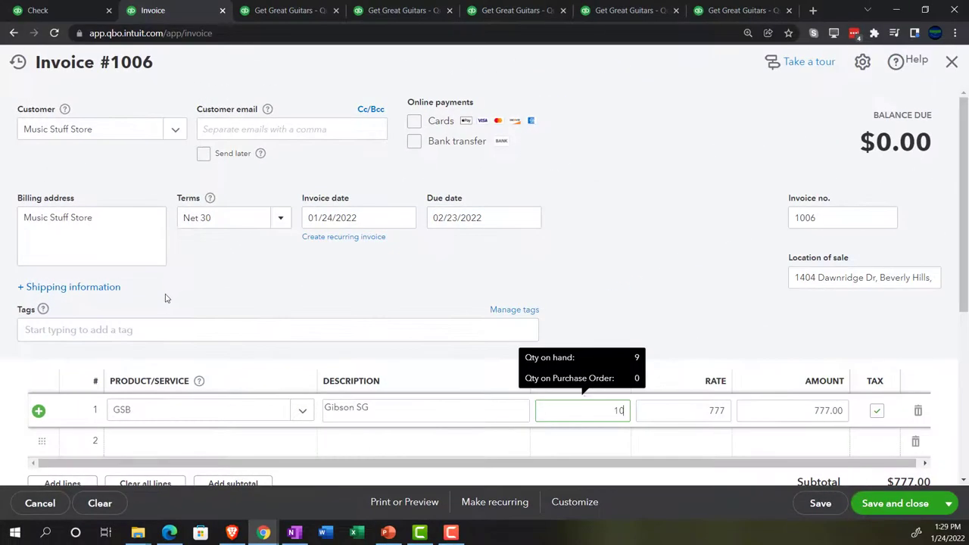
key("Tab")
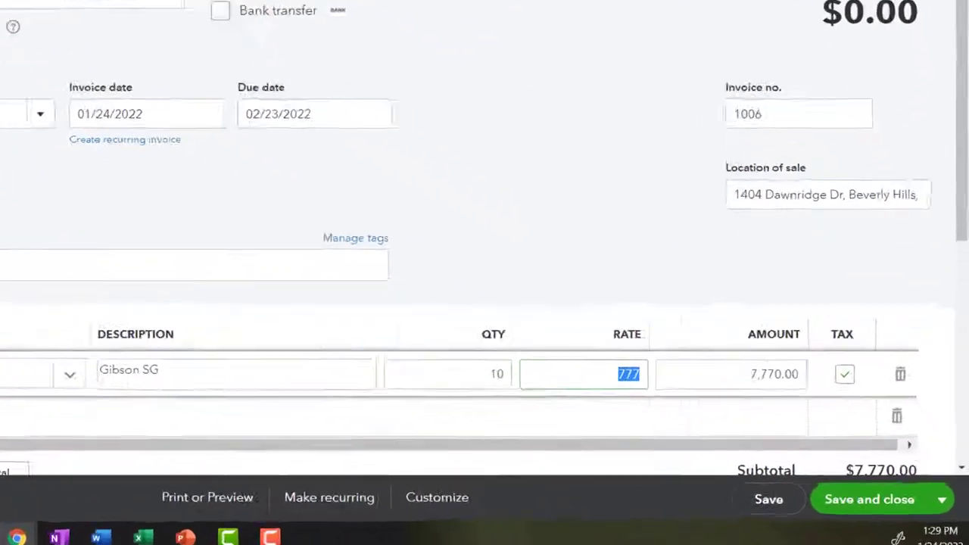
left_click(671, 206)
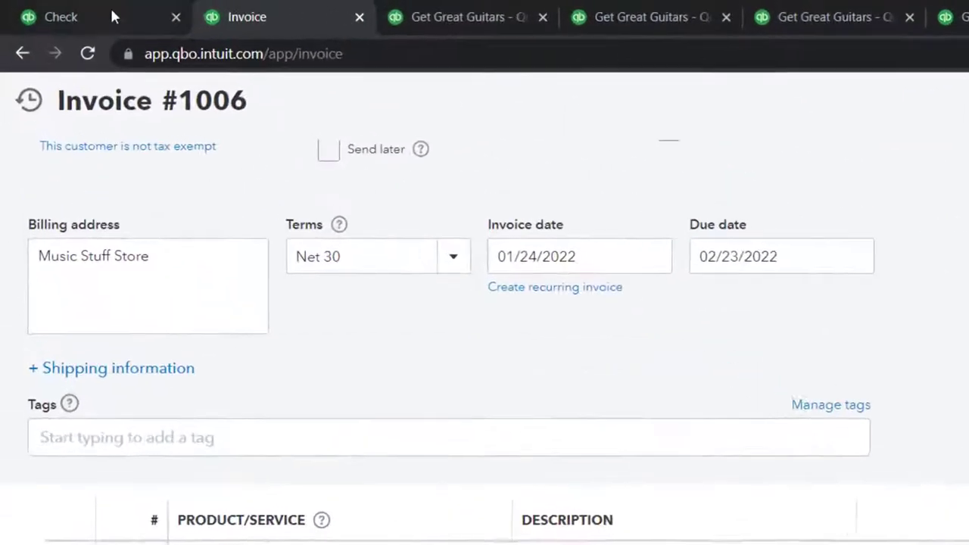
left_click(97, 11)
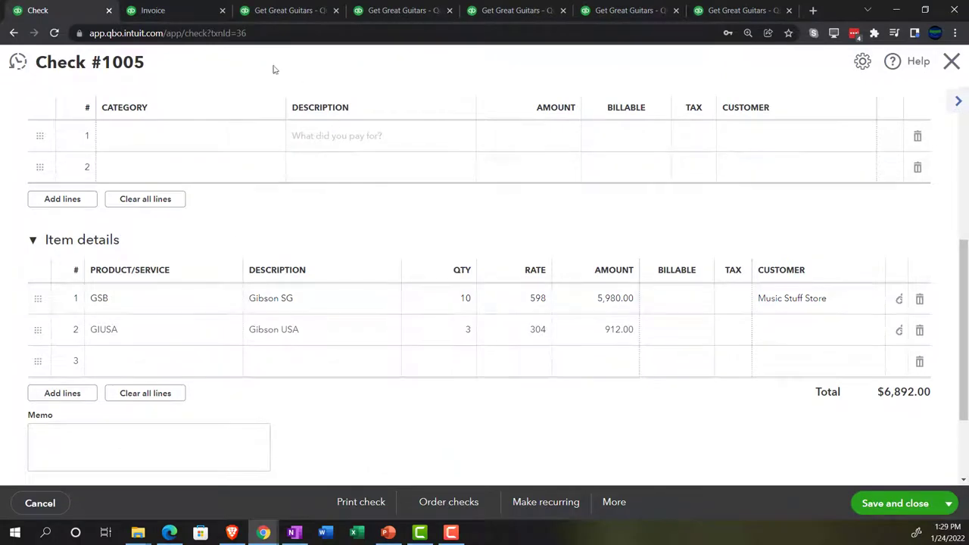
left_click(180, 10)
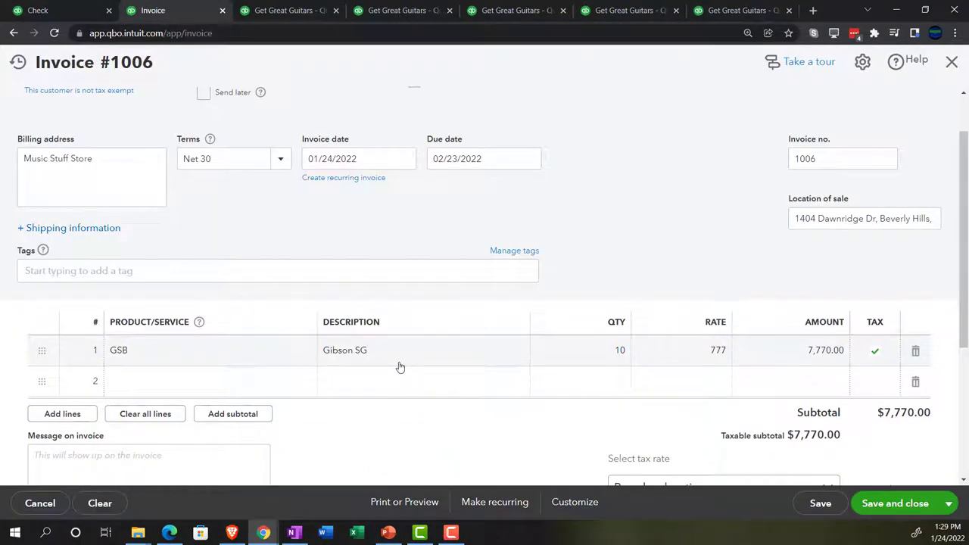
- Override the invoice's calculated sales tax with a 5% rate, giving "Other (or reason not listed)" as the reason
scroll(400, 367, "down", 3)
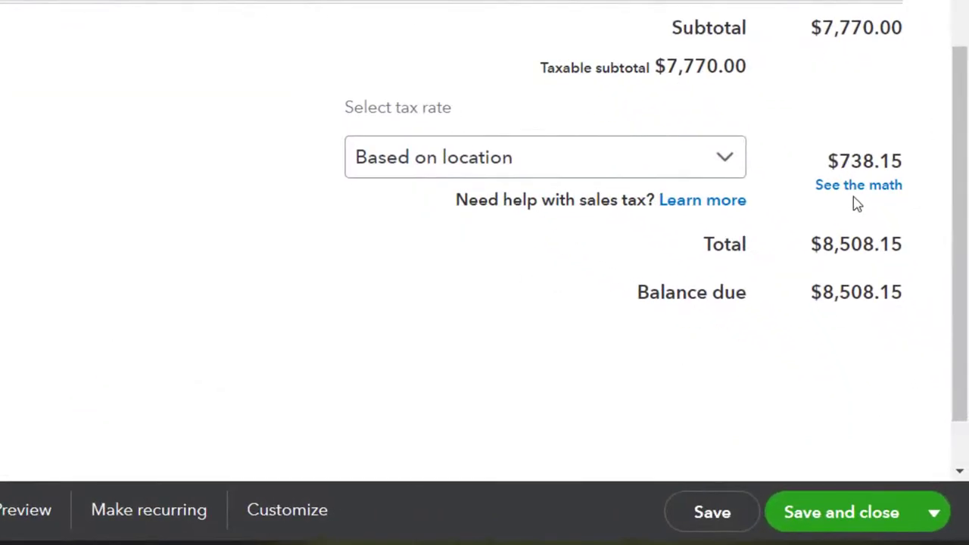
left_click(857, 190)
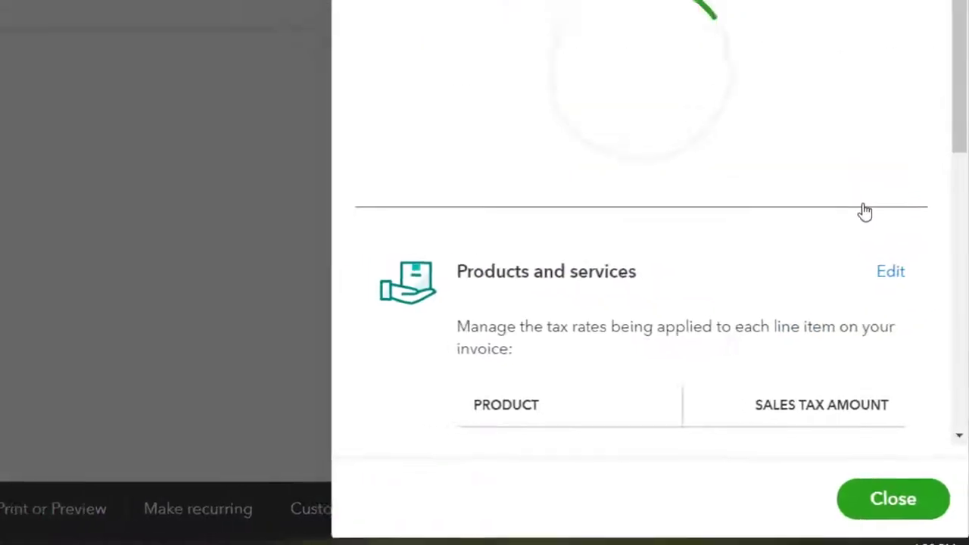
scroll(754, 308, "down", 3)
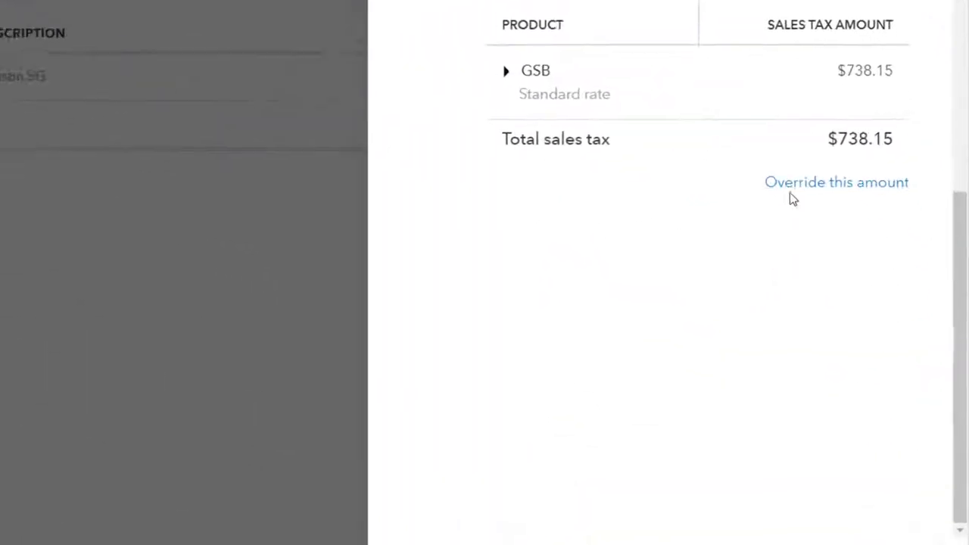
left_click(854, 336)
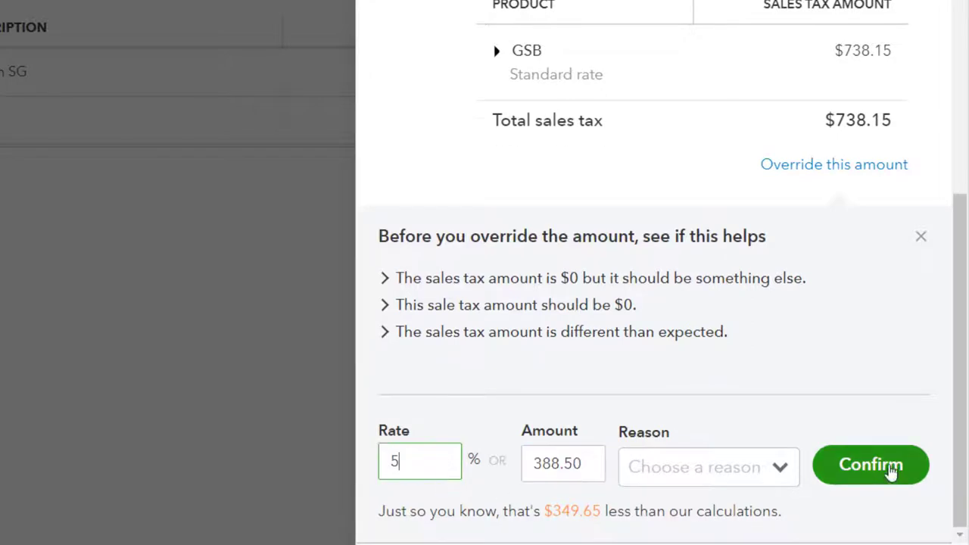
left_click(779, 467)
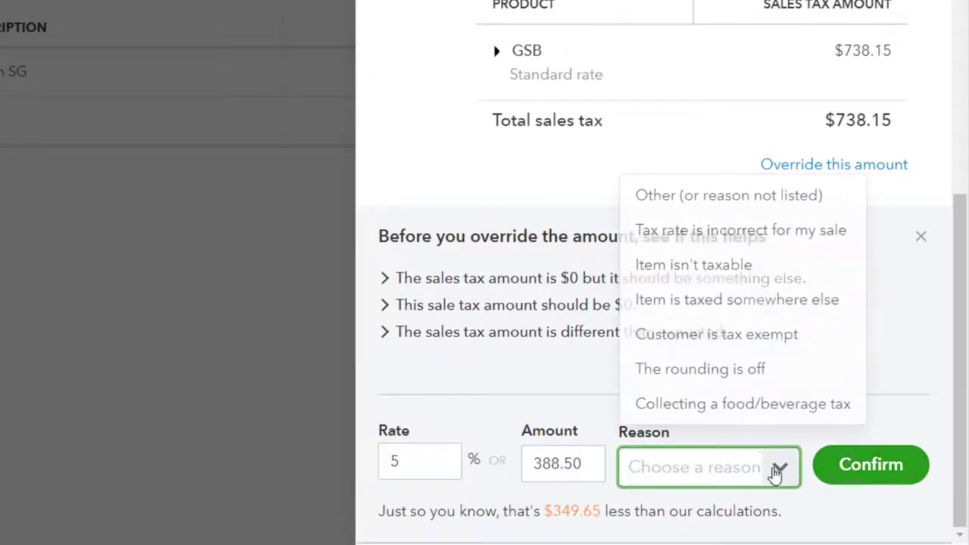
left_click(670, 195)
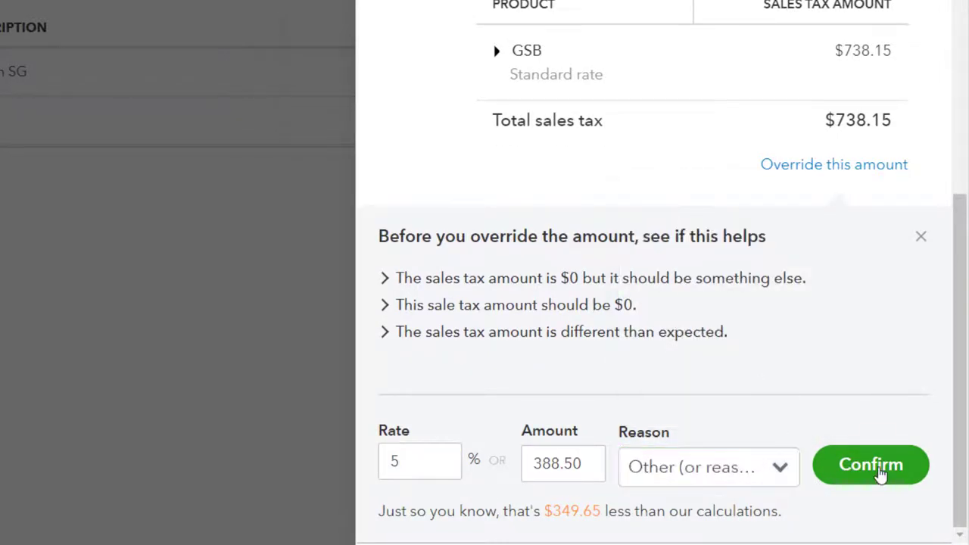
left_click(880, 471)
key("Escape")
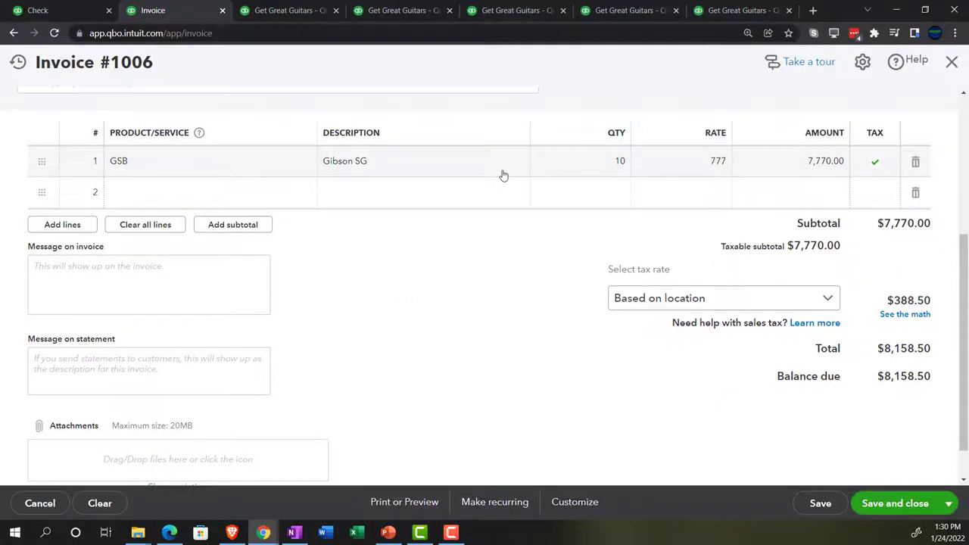
- Compare the invoice with the cost on check 1005 once more, review its details, and save and close it
left_click(42, 10)
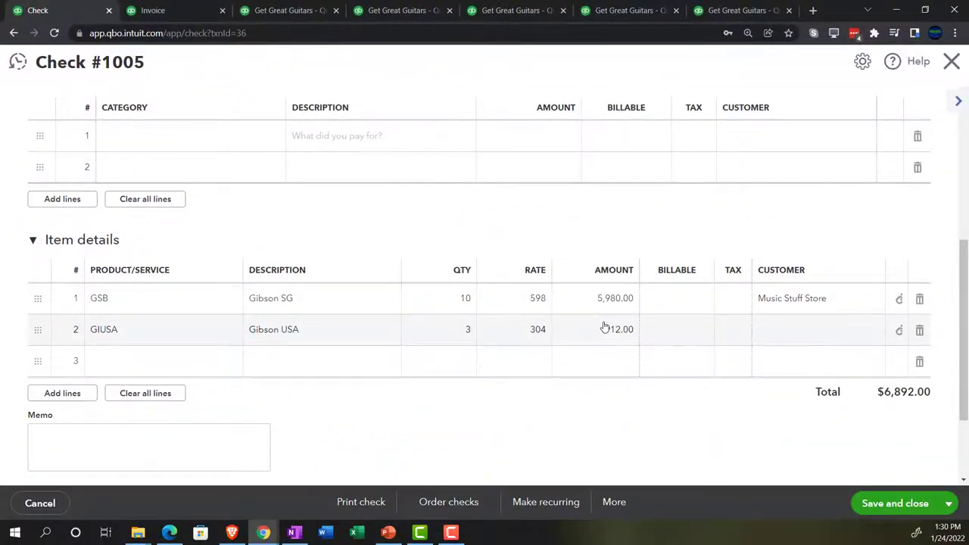
left_click(153, 9)
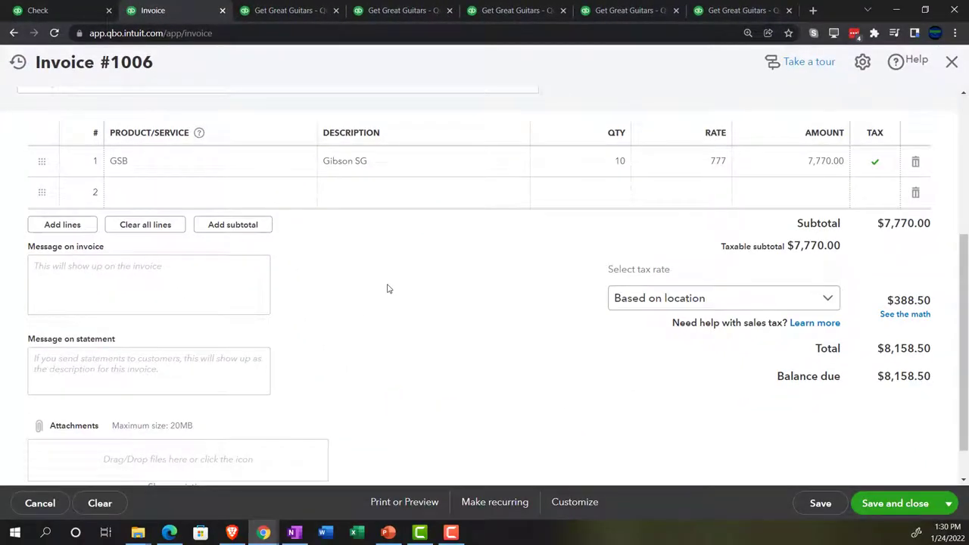
scroll(394, 281, "up", 4)
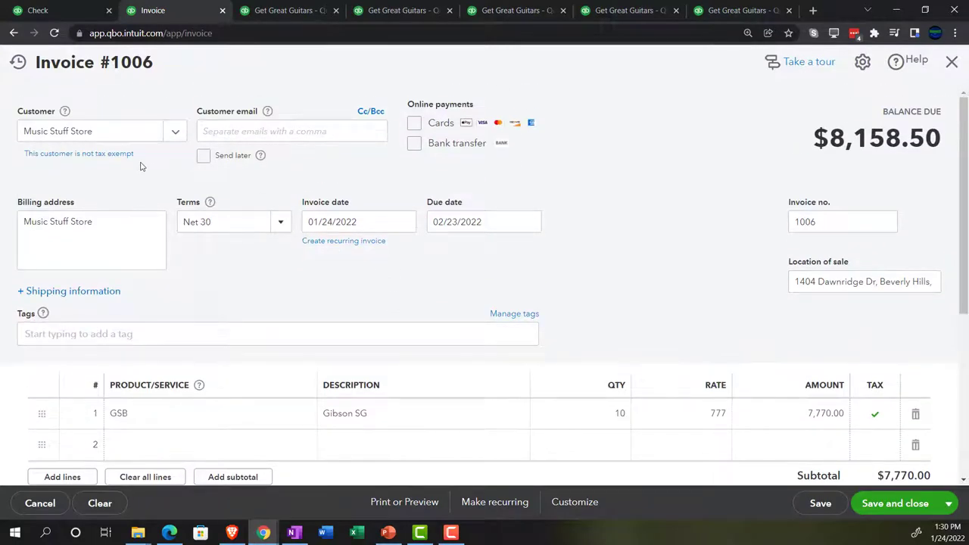
scroll(140, 165, "down", 3)
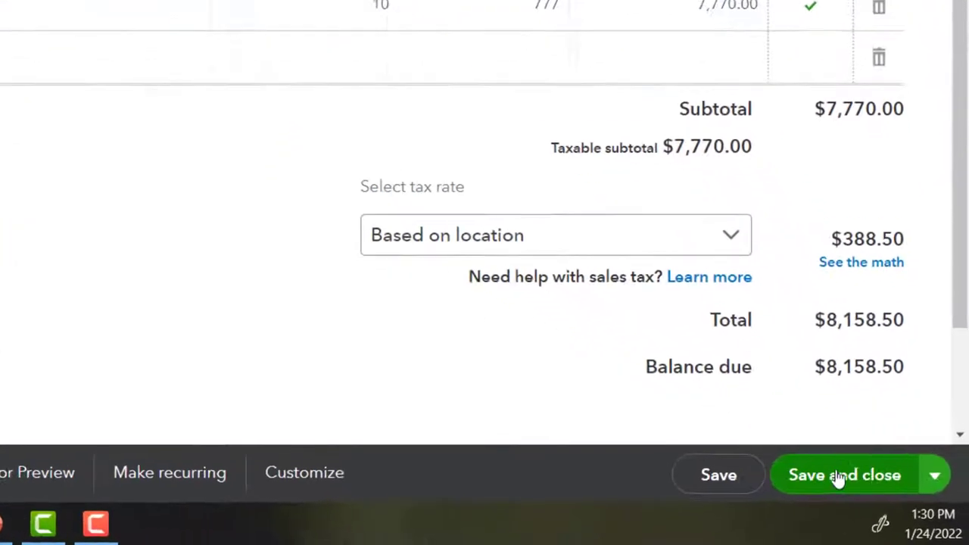
left_click(894, 478)
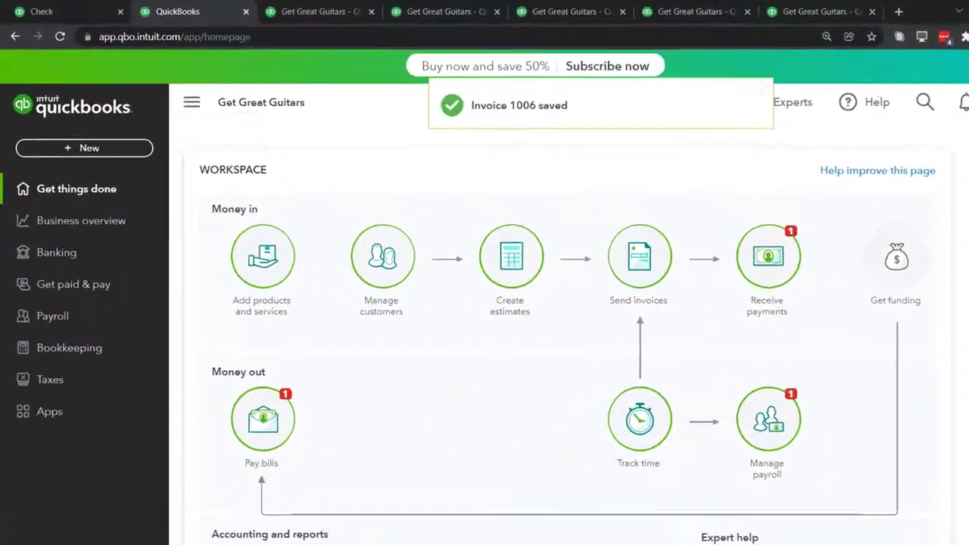
- View the trial balance and open the transaction detail behind Accounts Receivable (A/R) to find the Music Stuff Store invoice
left_click(768, 13)
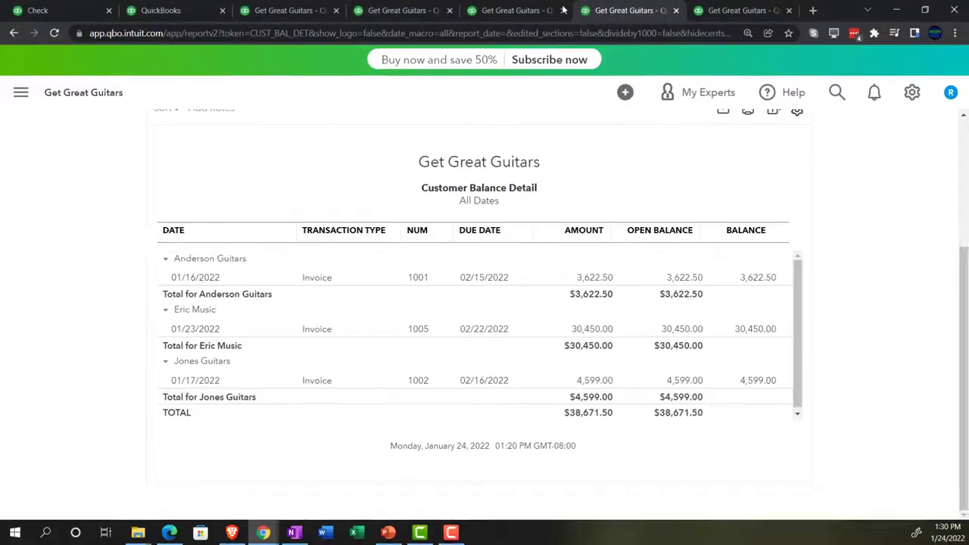
left_click(559, 9)
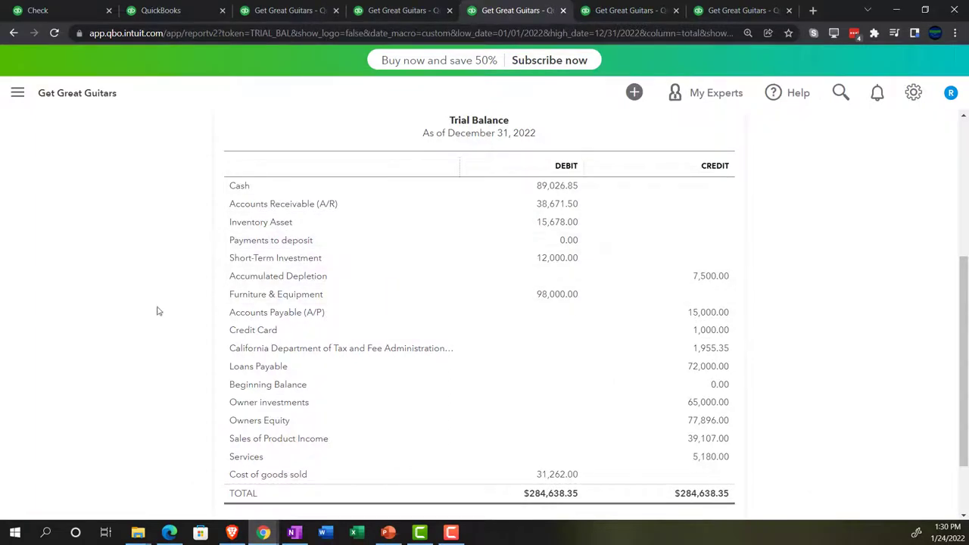
key("ctrl+plus")
key("ctrl+plus")
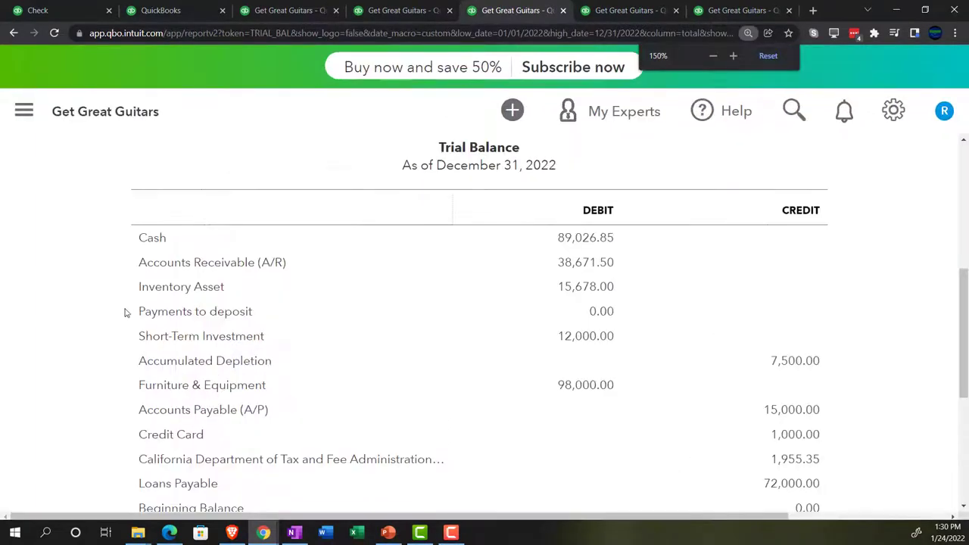
key("ctrl+plus")
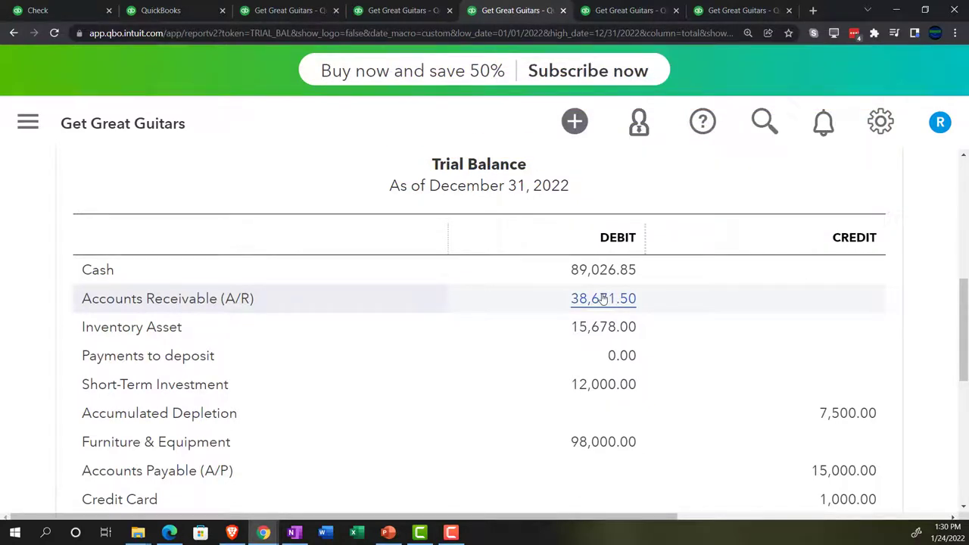
left_click(603, 299)
key("ctrl+minus")
key("ctrl+minus")
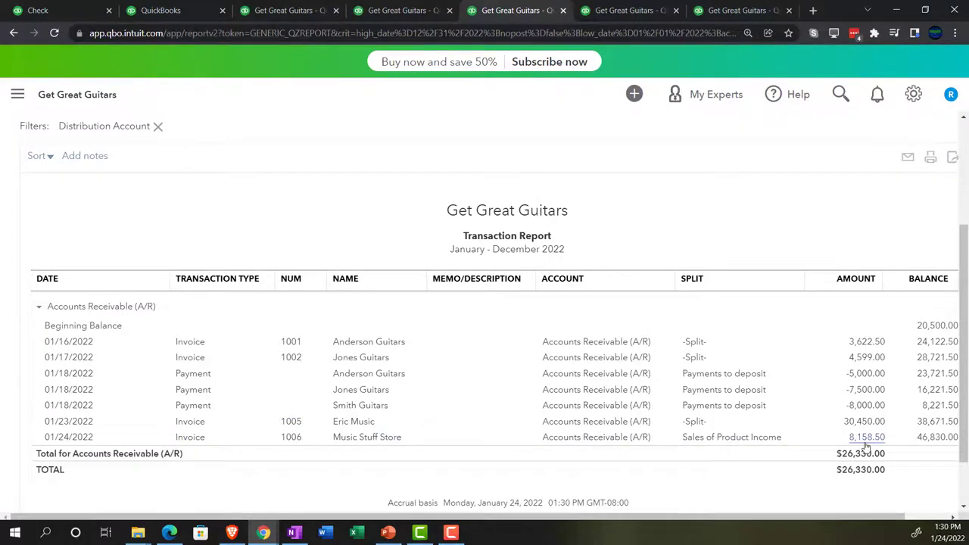
- Return to the trial balance and examine the transaction detail behind Sales of Product Income
scroll(193, 390, "up", 5)
left_click(124, 200)
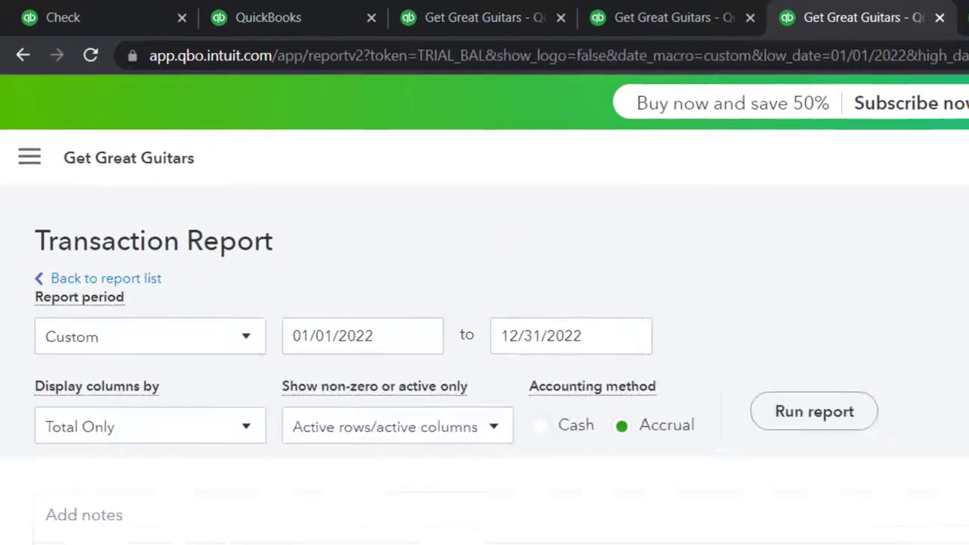
key("ctrl+plus")
key("ctrl+plus")
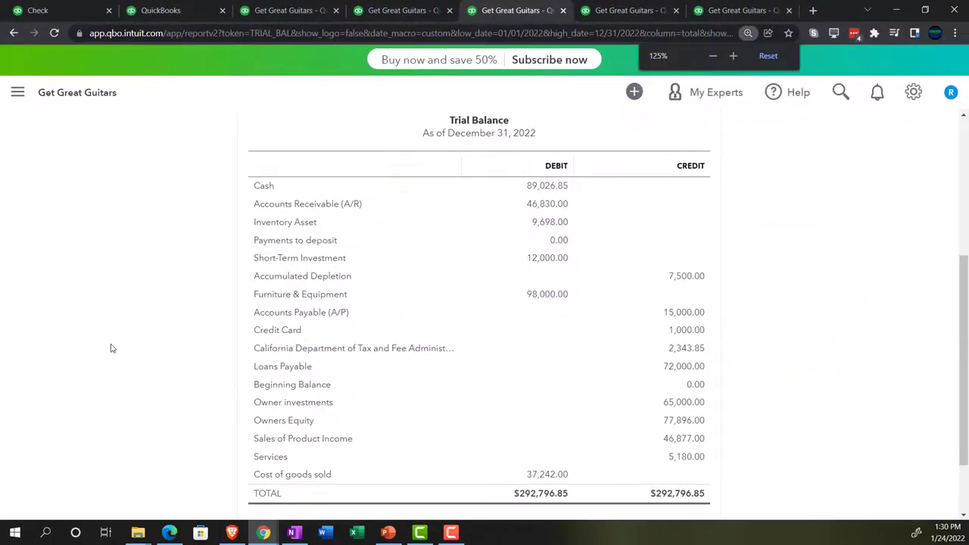
key("ctrl+plus")
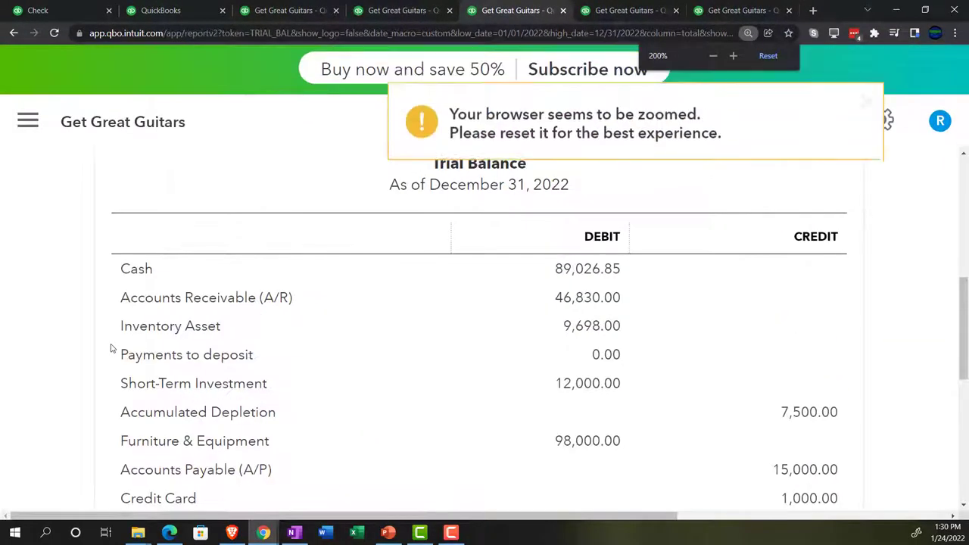
scroll(111, 342, "down", 5)
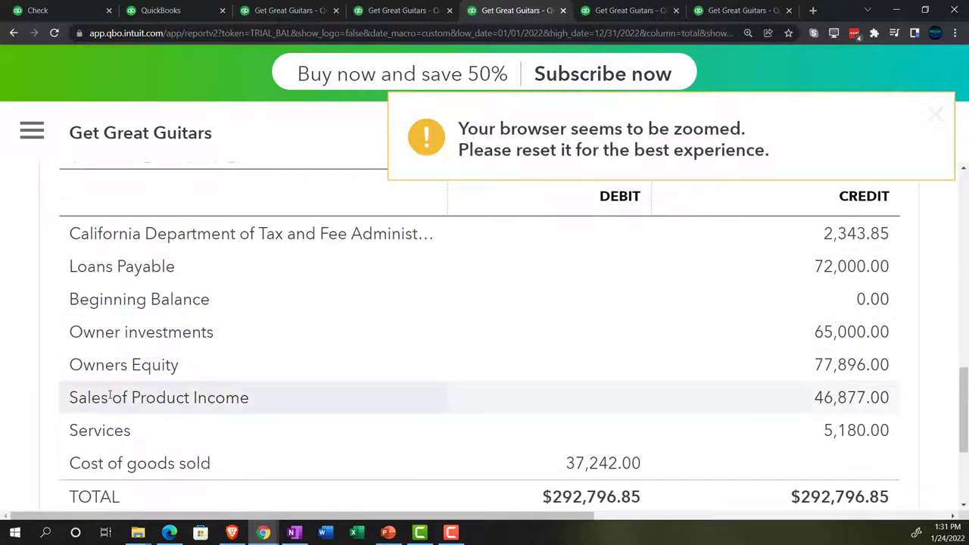
left_click(832, 401)
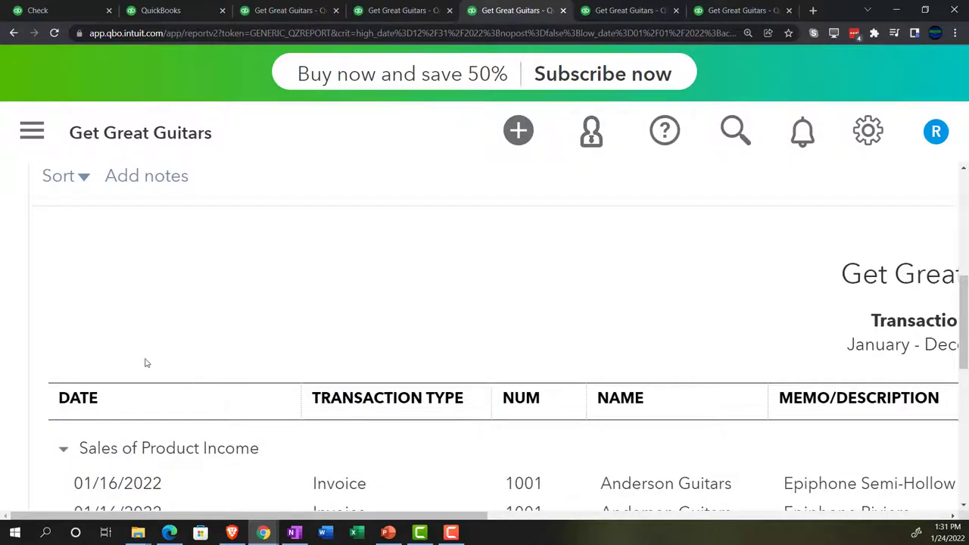
key("ctrl+minus")
key("ctrl+minus")
key("ctrl+minus")
key("ctrl+minus")
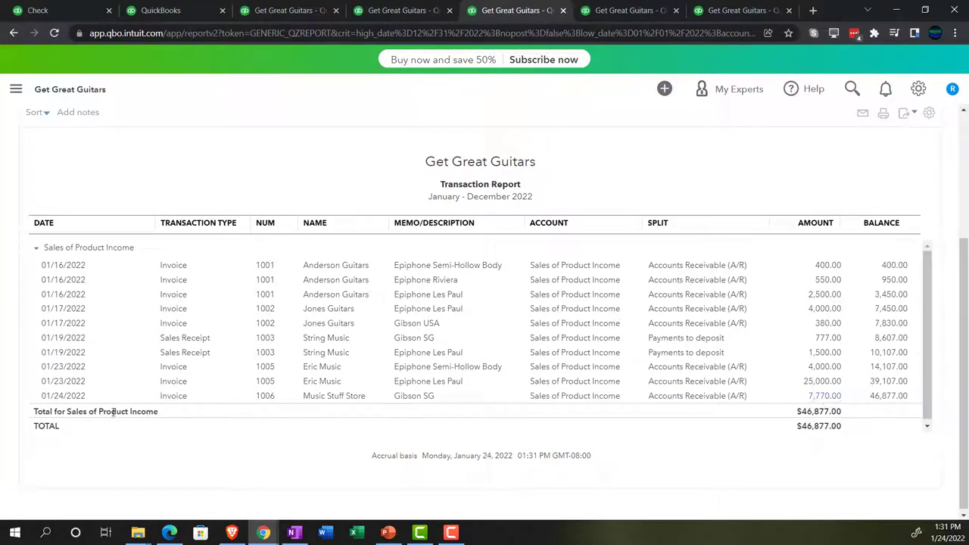
- Go back to the trial balance and open the transaction detail for the California Department of Tax and Fee Administration payable
scroll(113, 409, "up", 5)
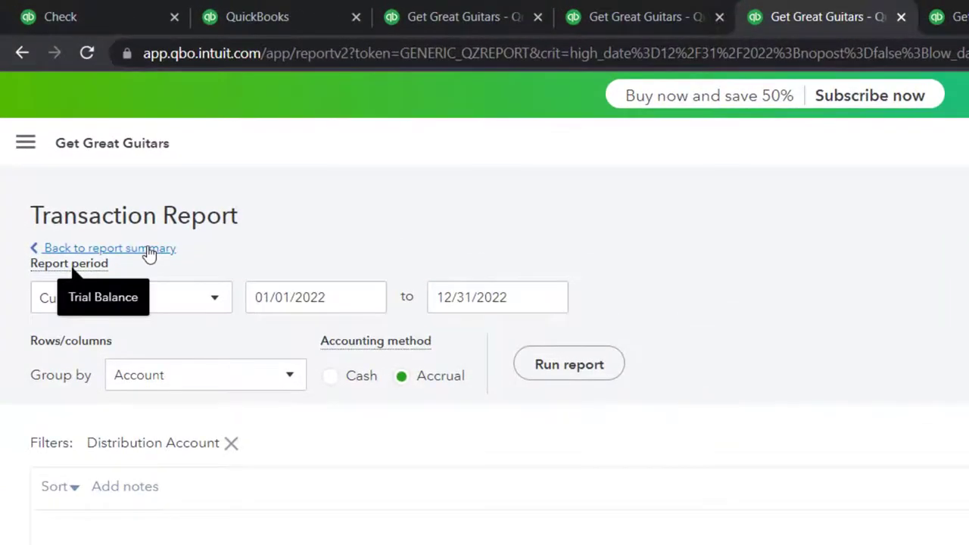
left_click(149, 253)
scroll(149, 384, "down", 10)
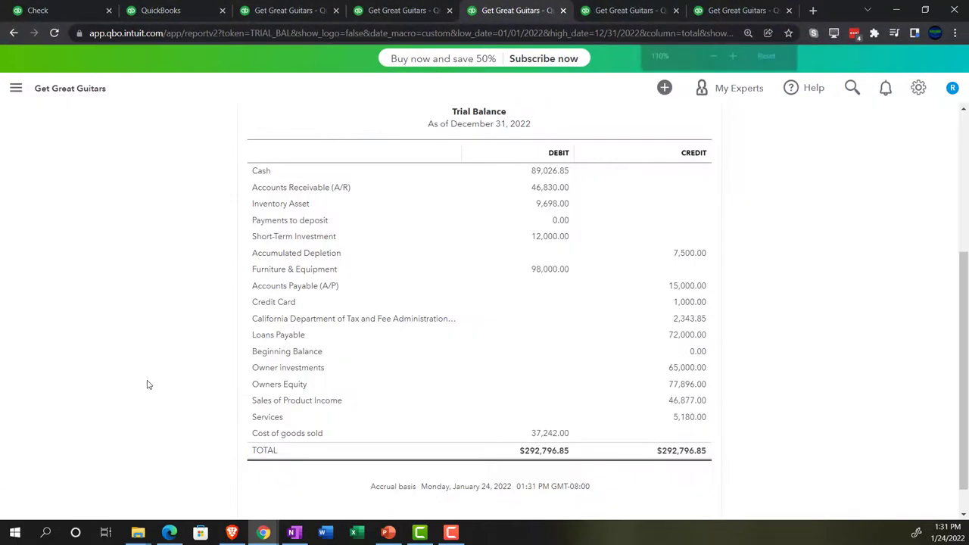
key("ctrl+plus")
key("ctrl+plus")
key("ctrl+plus")
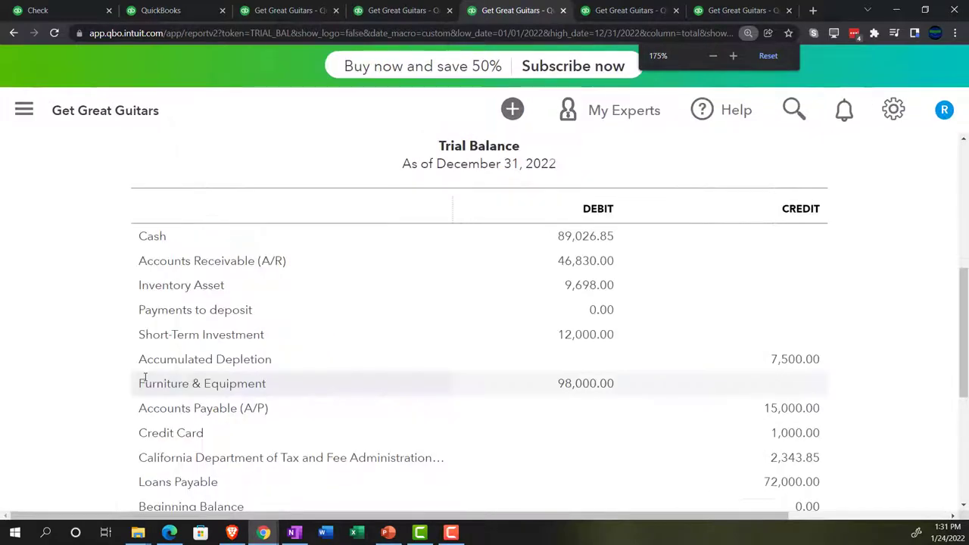
scroll(145, 379, "down", 1)
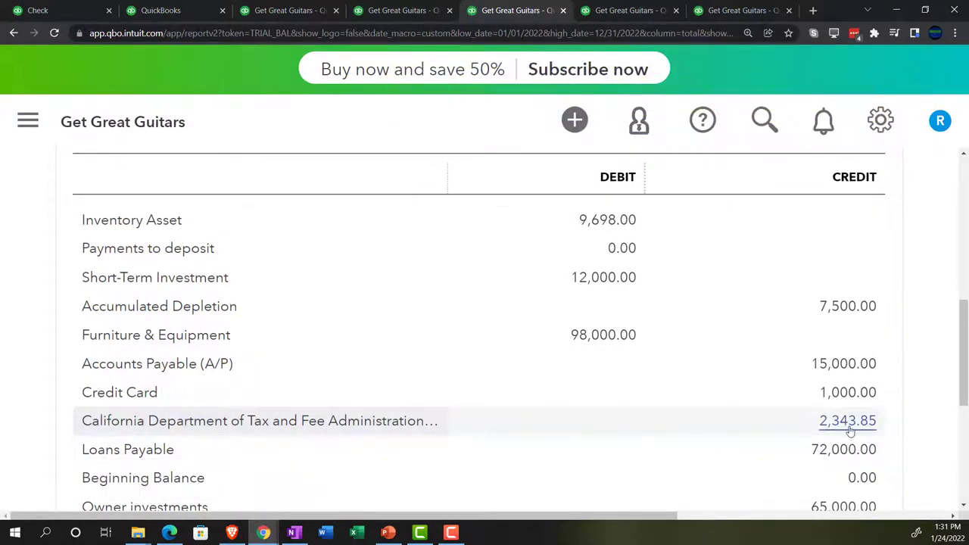
left_click(848, 424)
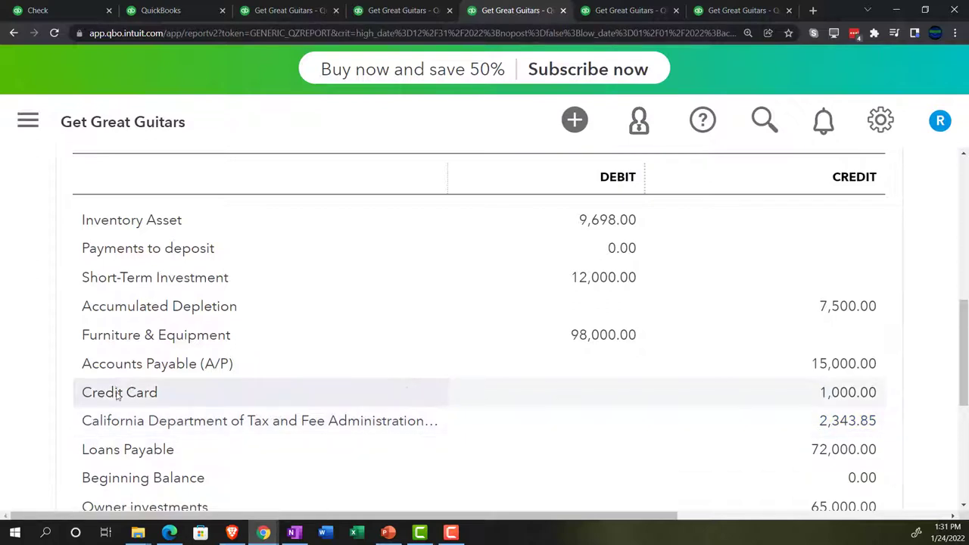
key("ctrl+minus")
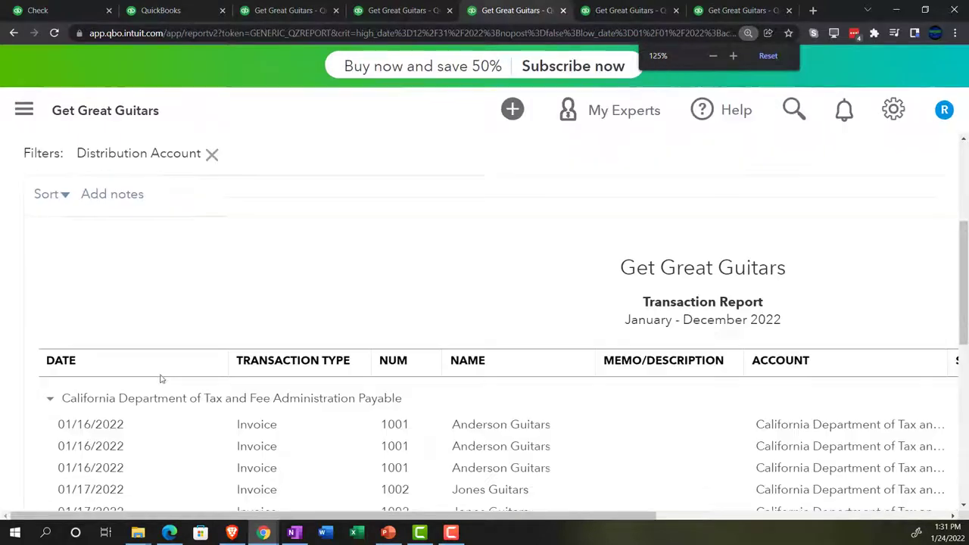
key("ctrl+minus")
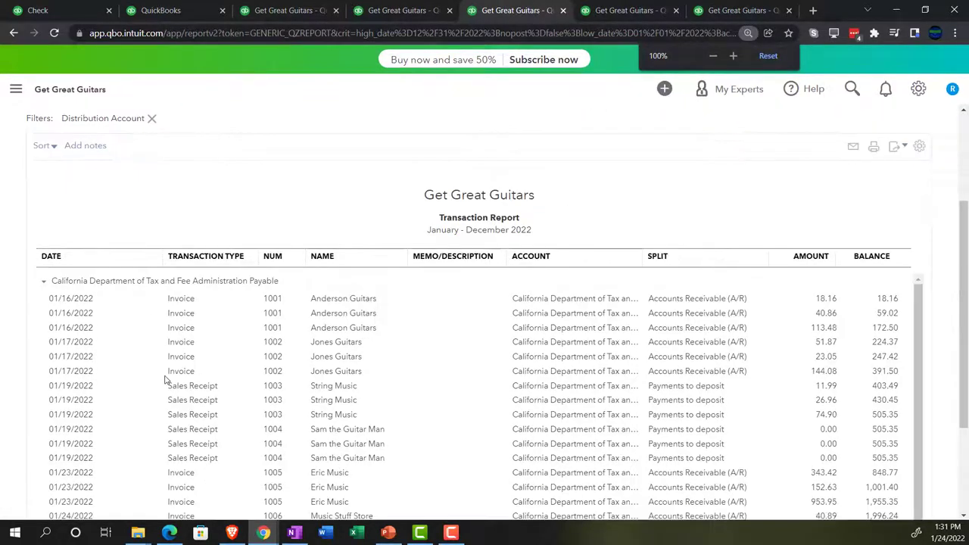
- Examine the Music Stuff Store lines in the California Department of Tax and Fee Administration payable detail and return to the trial balance
scroll(165, 379, "down", 3)
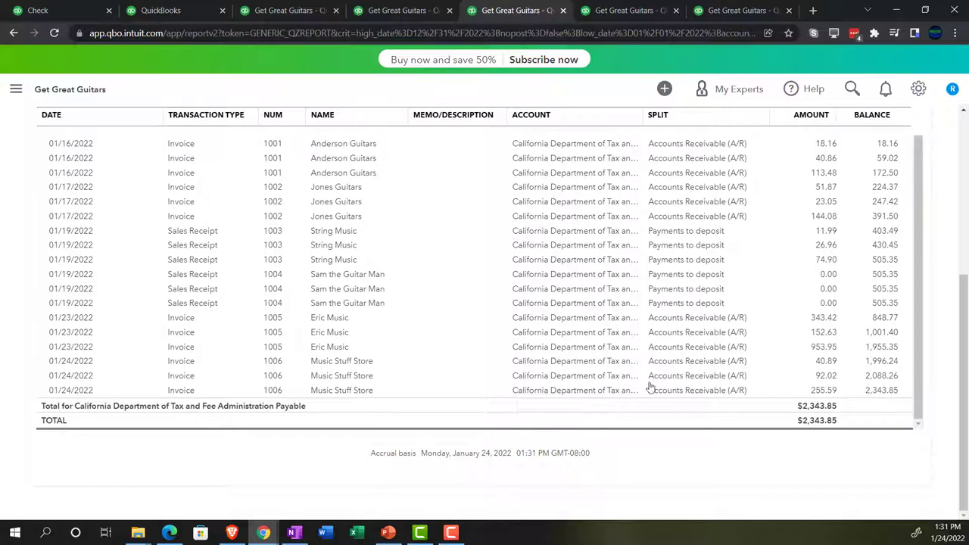
scroll(15, 411, "up", 5)
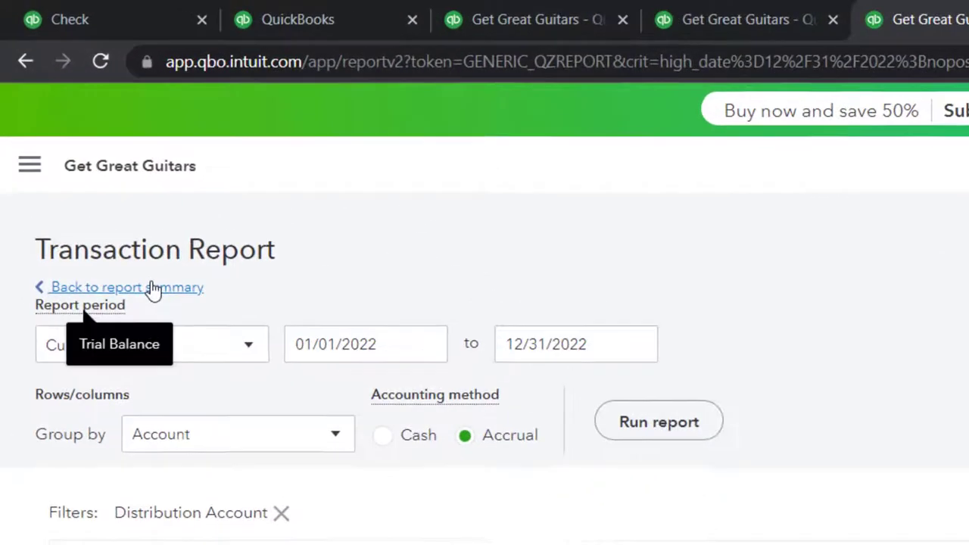
left_click(151, 288)
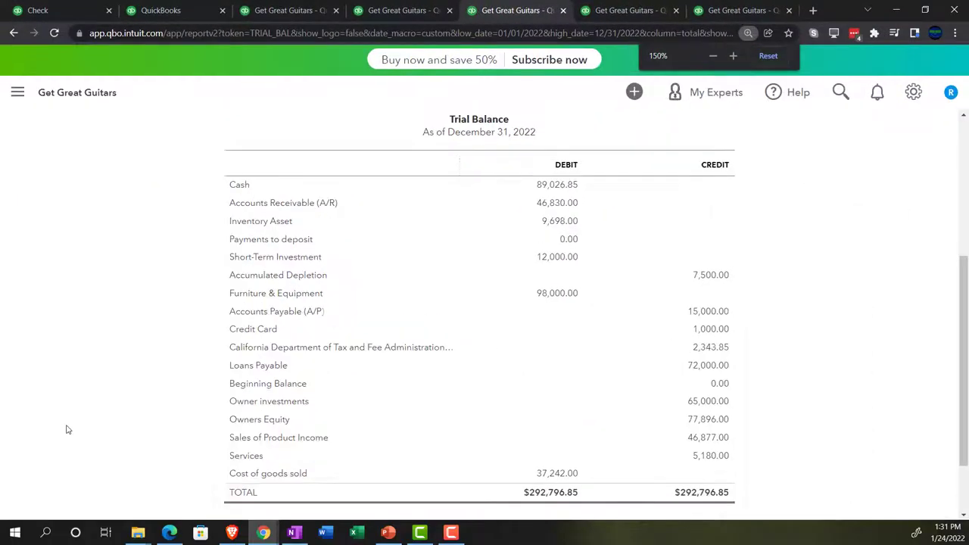
key("ctrl+plus")
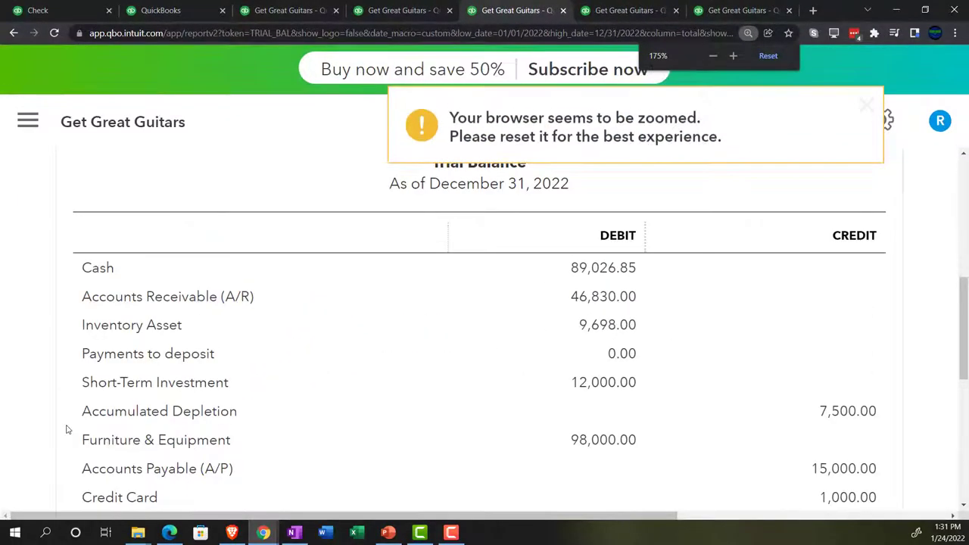
- Open the transaction detail behind Inventory Asset and examine the Gibson SG lines for the Music Stuff Store invoice
left_click(598, 326)
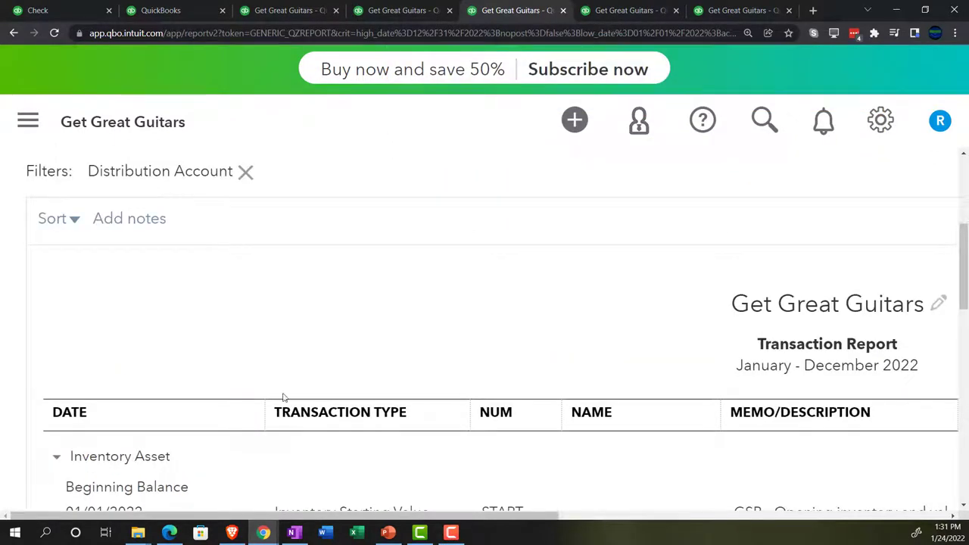
key("ctrl+minus")
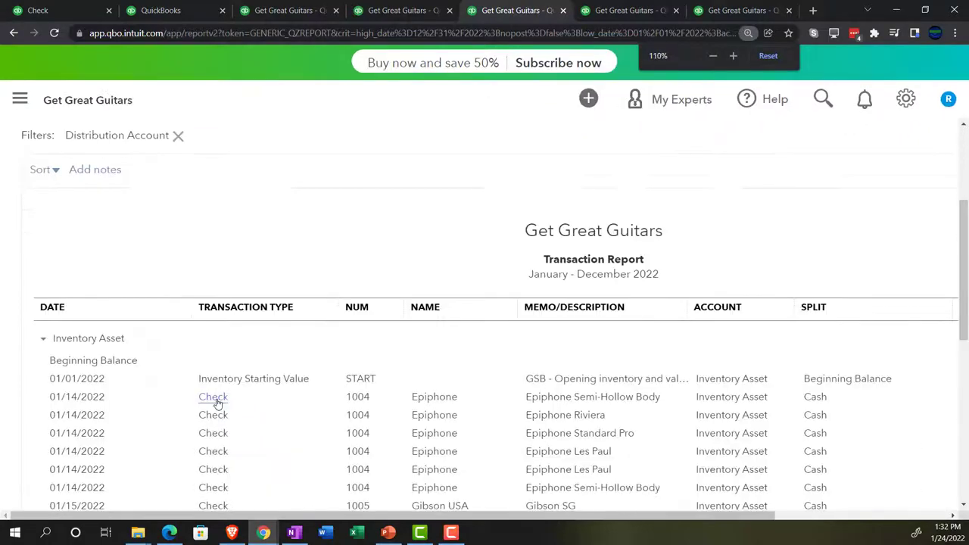
key("ctrl+minus")
key("ctrl+minus")
key("ctrl+plus")
scroll(35, 386, "down", 3)
key("ctrl+plus")
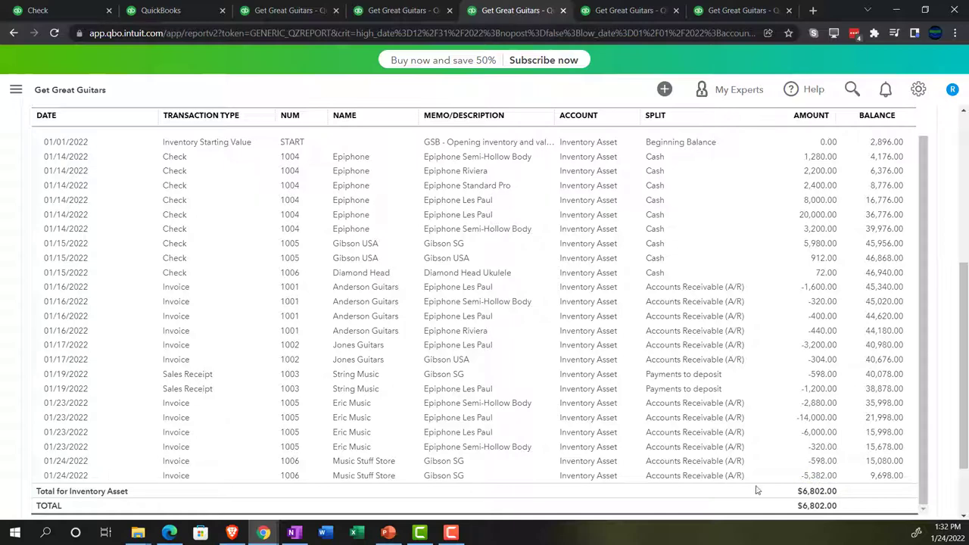
- Open invoice 1006 from its last Gibson SG inventory line, close it, and return to the trial balance
left_click(818, 478)
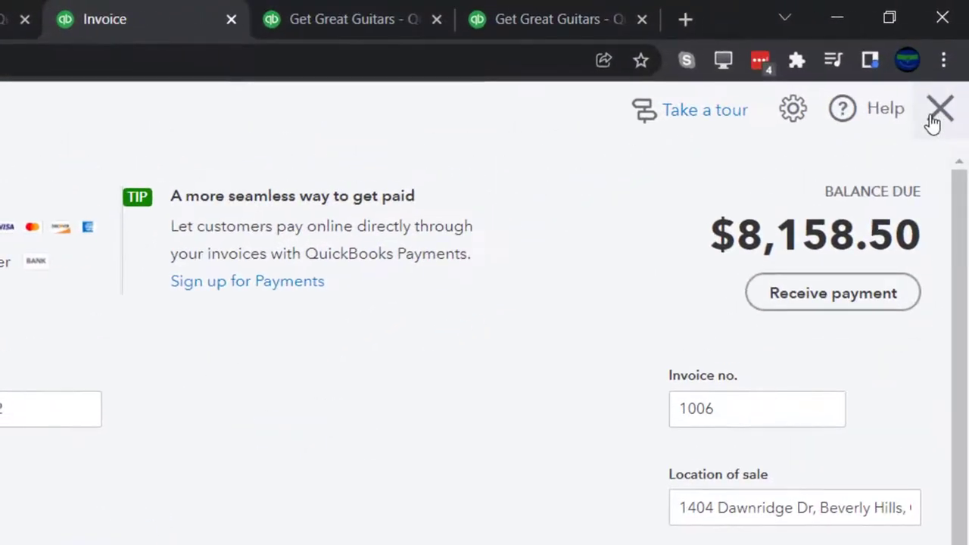
left_click(932, 124)
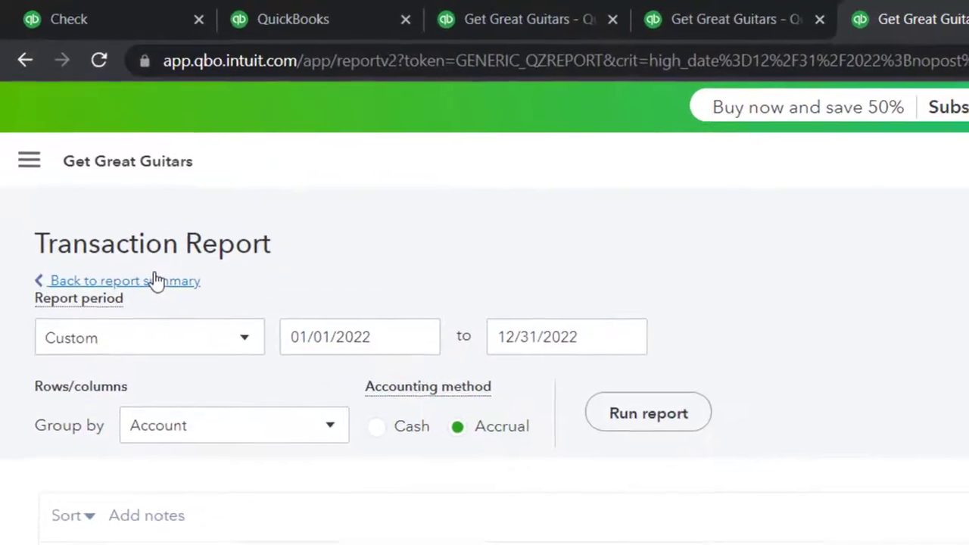
scroll(114, 204, "down", 10)
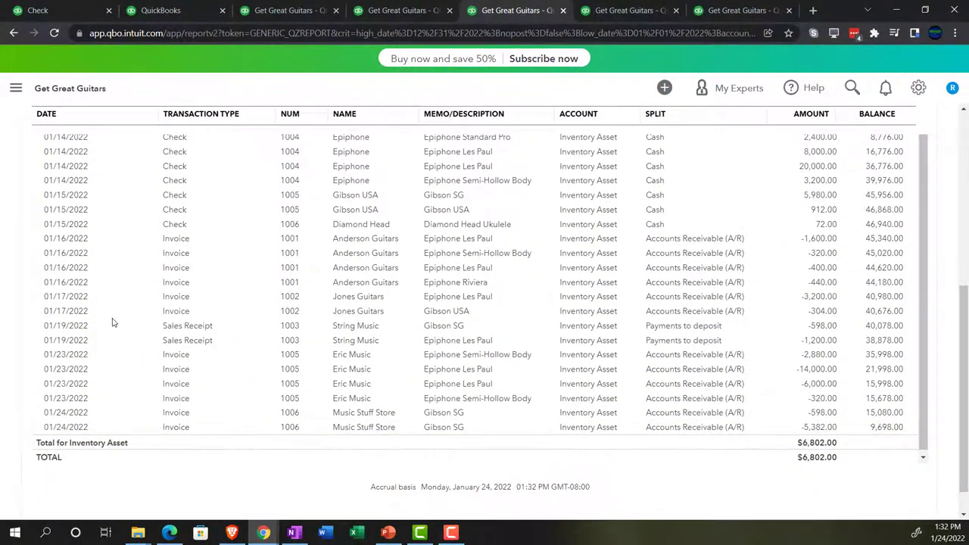
scroll(112, 323, "up", 10)
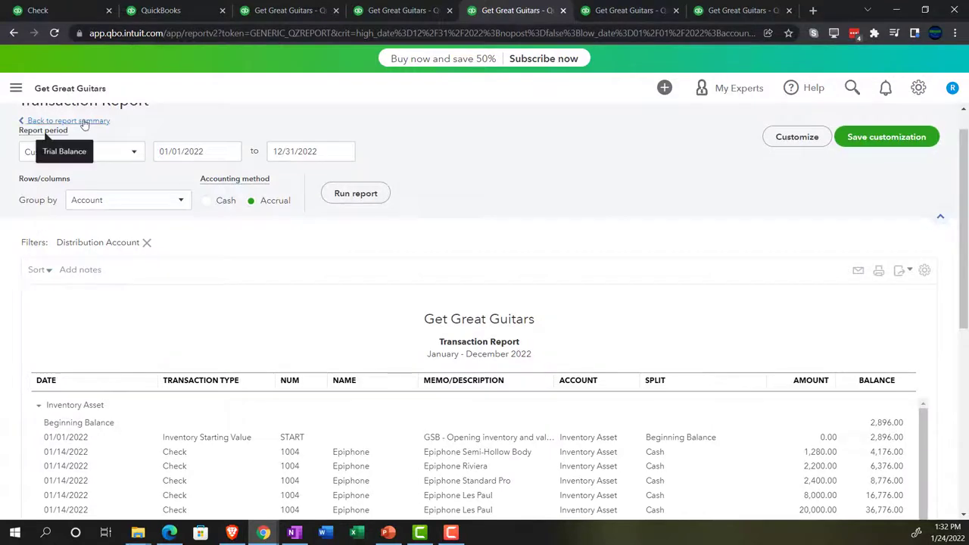
left_click(76, 121)
- Open the transaction detail behind Cost of goods sold and examine the lines posted by the invoices
scroll(83, 325, "down", 5)
key("ctrl+plus")
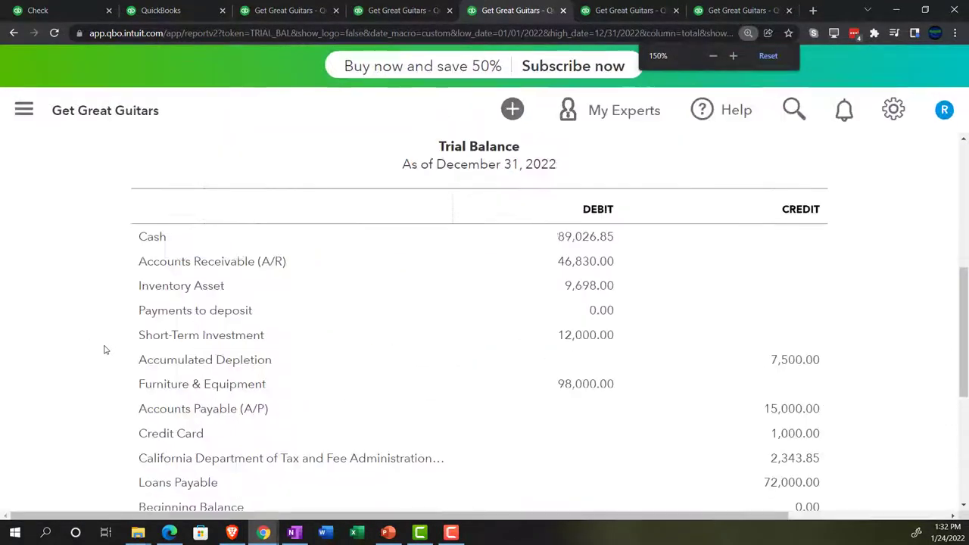
scroll(82, 351, "down", 3)
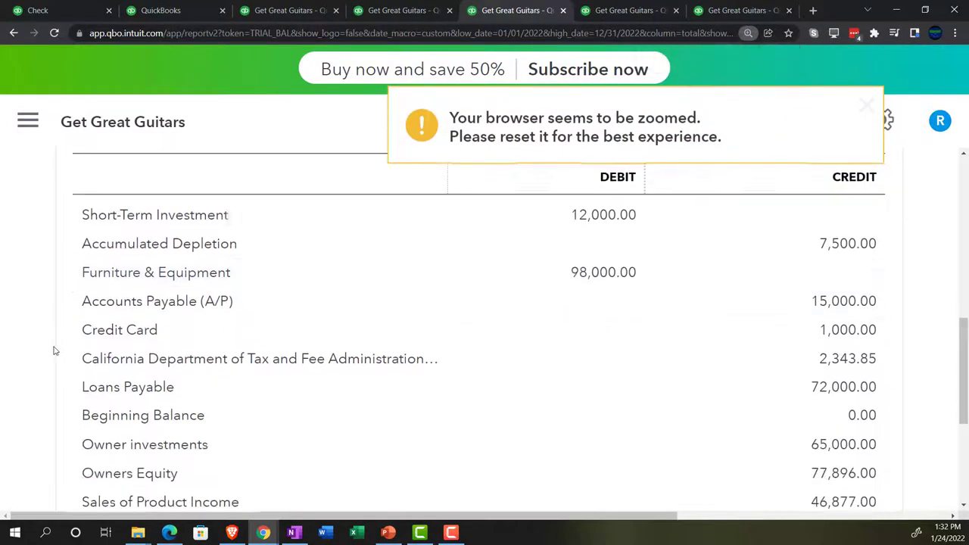
scroll(54, 350, "down", 2)
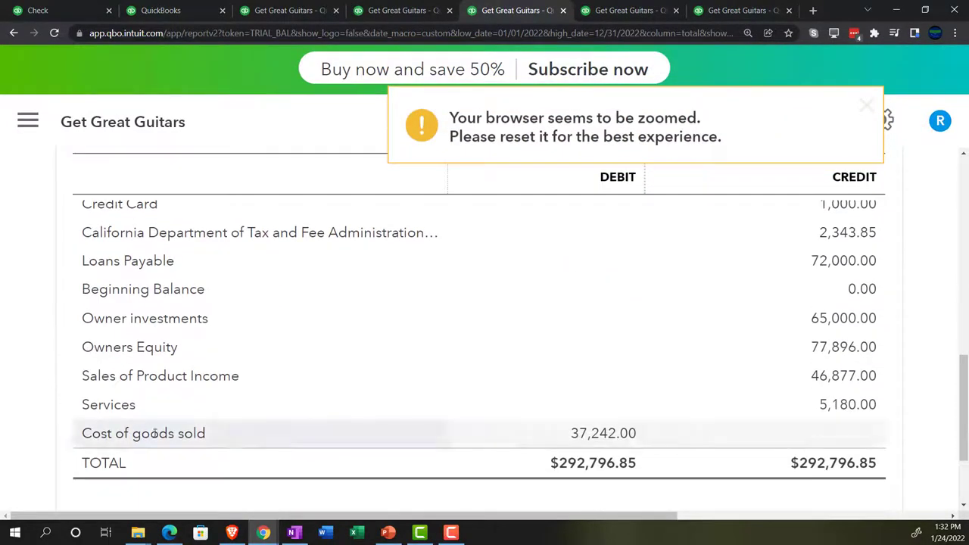
left_click(594, 436)
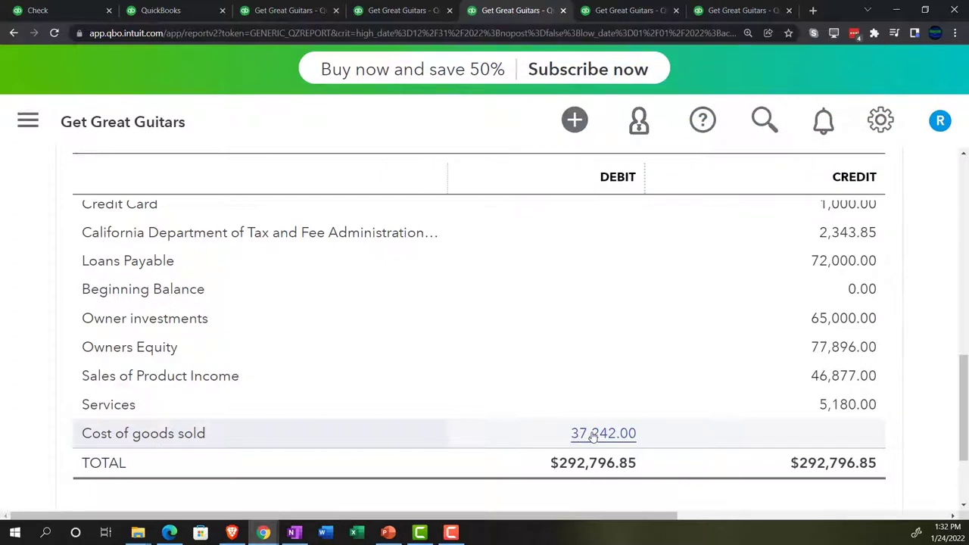
key("ctrl+minus")
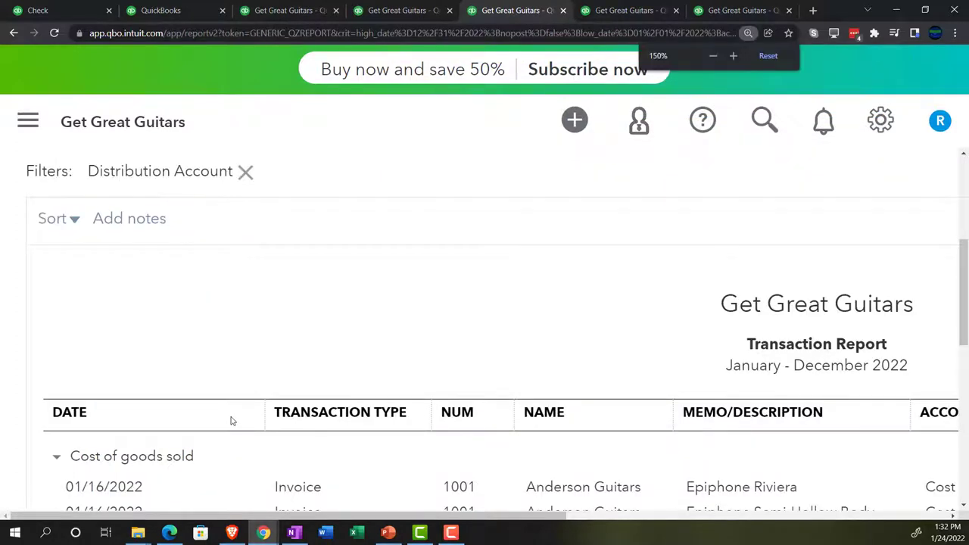
key("ctrl+minus")
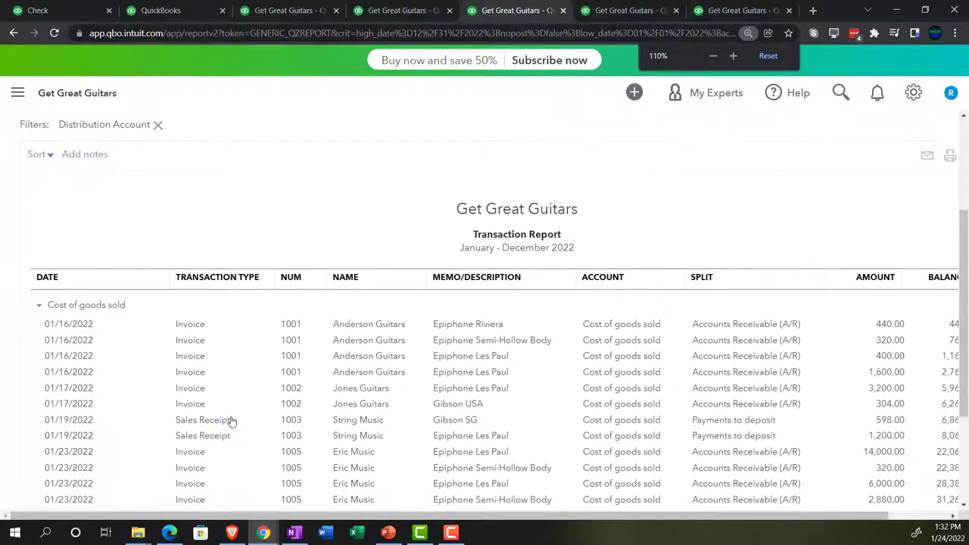
key("ctrl+minus")
scroll(254, 451, "down", 2)
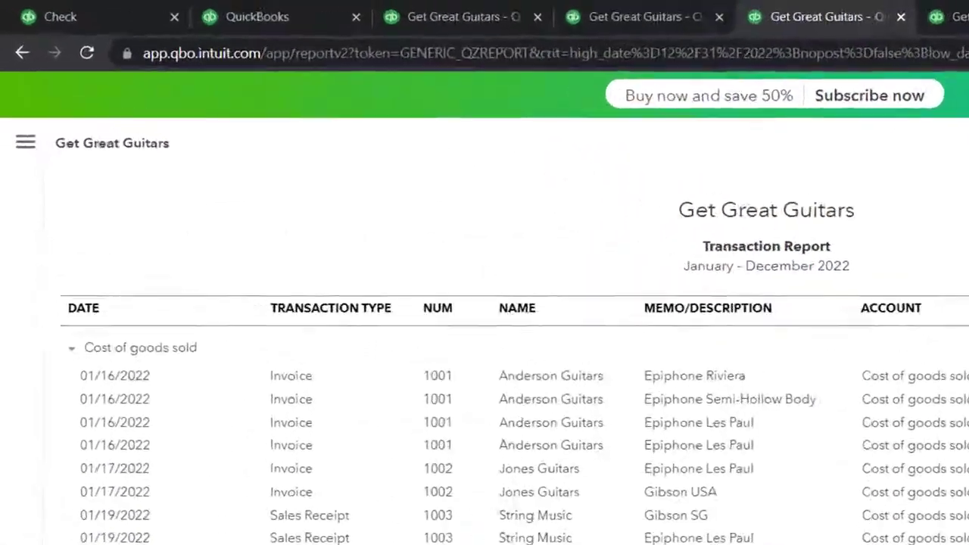
- Return to the trial balance and check the Accounts Receivable (A/R) balance
scroll(59, 397, "up", 5)
left_click(155, 284)
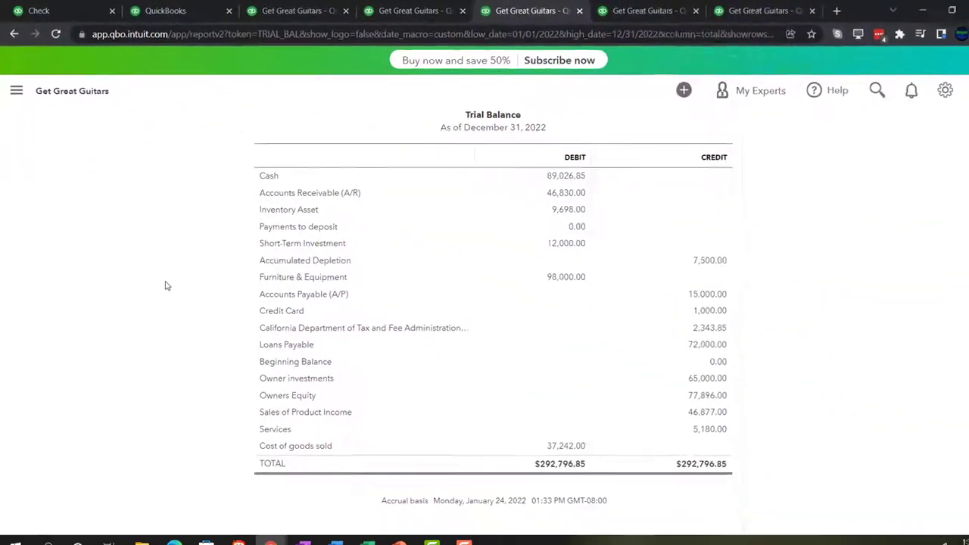
key("ctrl+plus")
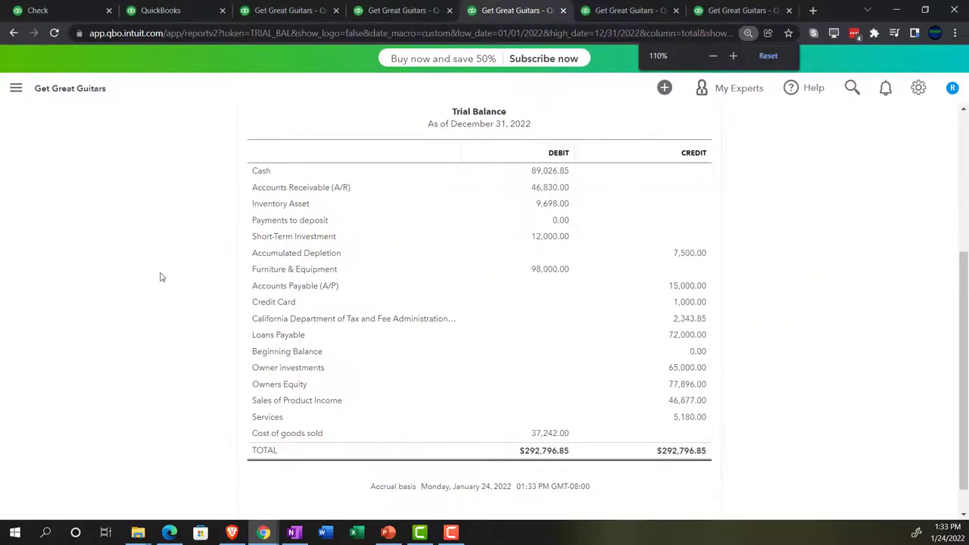
key("ctrl+plus")
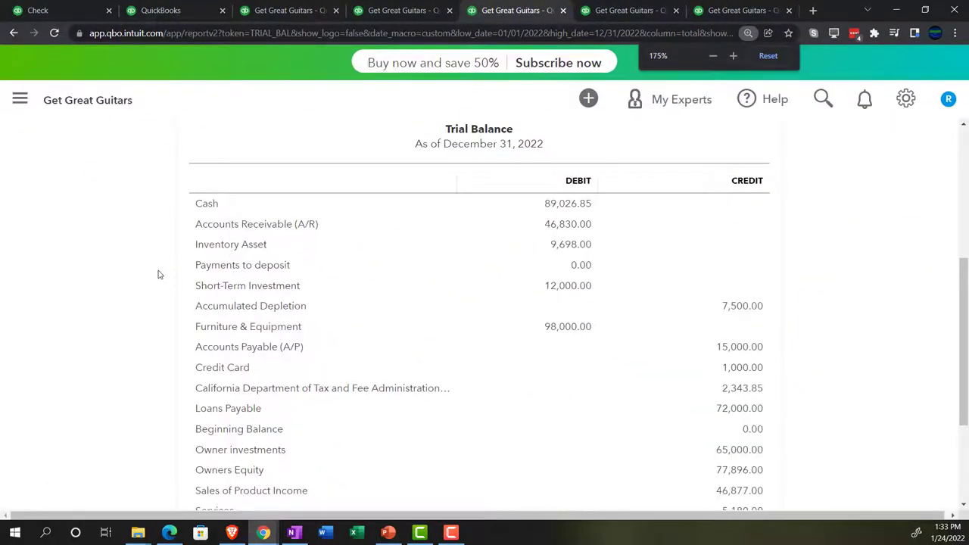
key("ctrl+plus")
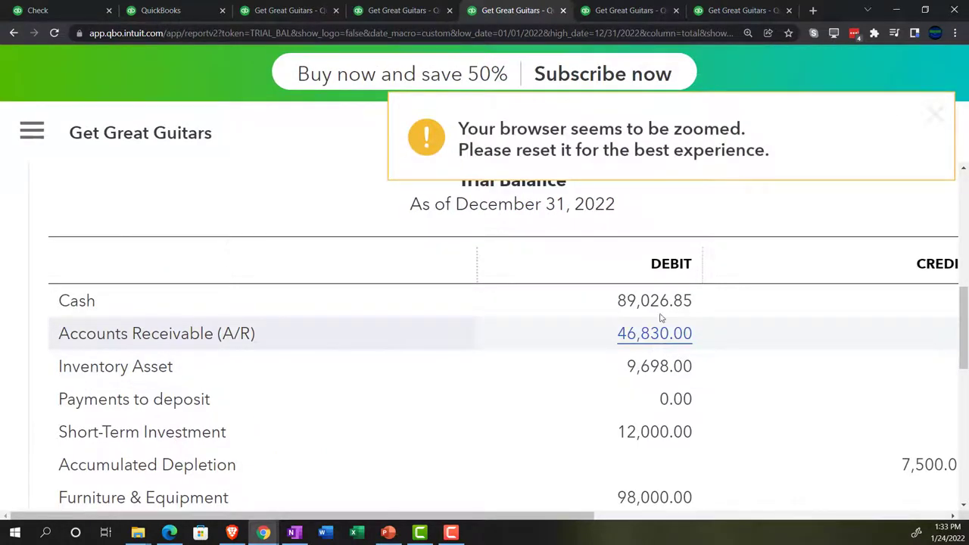
- Rerun the Customer Balance Detail report and compare its total with Accounts Receivable on the trial balance
left_click(635, 10)
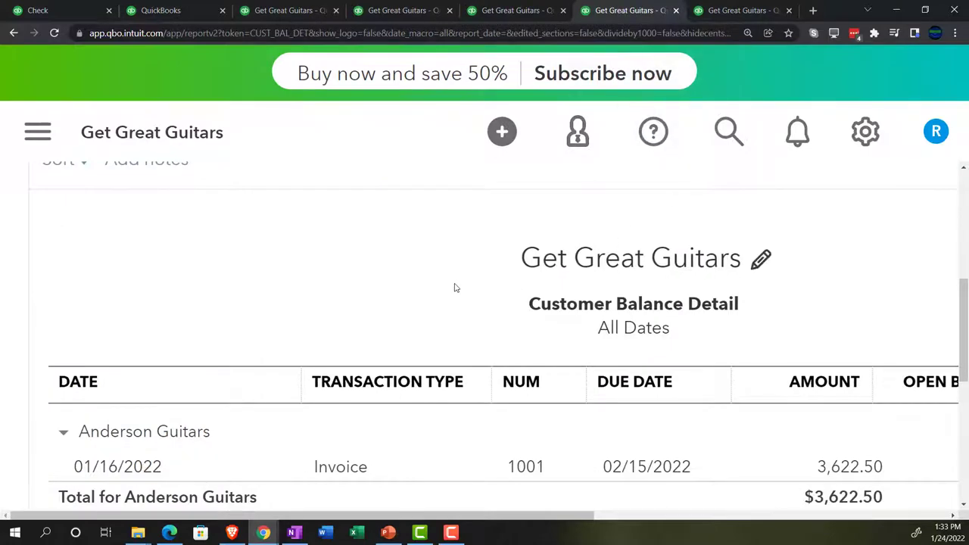
key("ctrl+minus")
key("ctrl+minus")
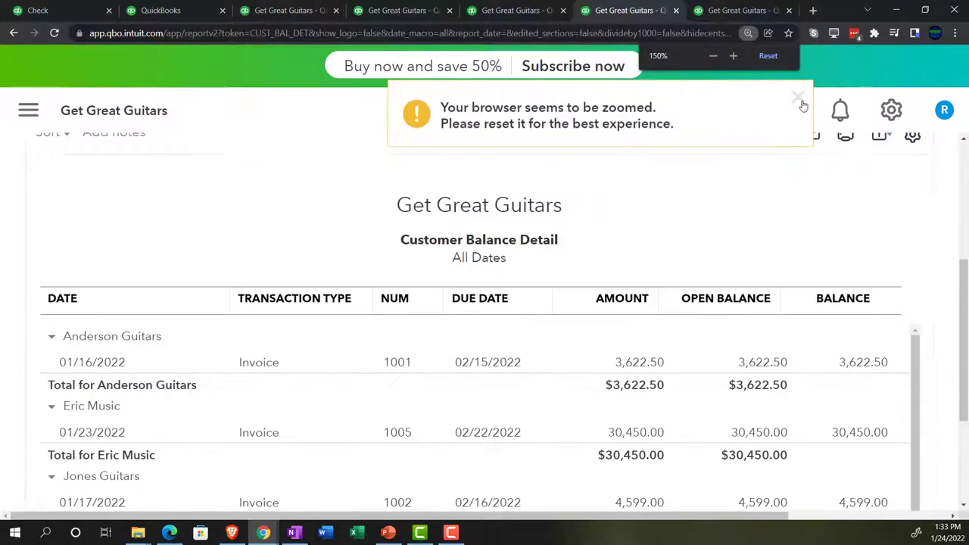
left_click(803, 106)
scroll(628, 222, "up", 2)
left_click(293, 174)
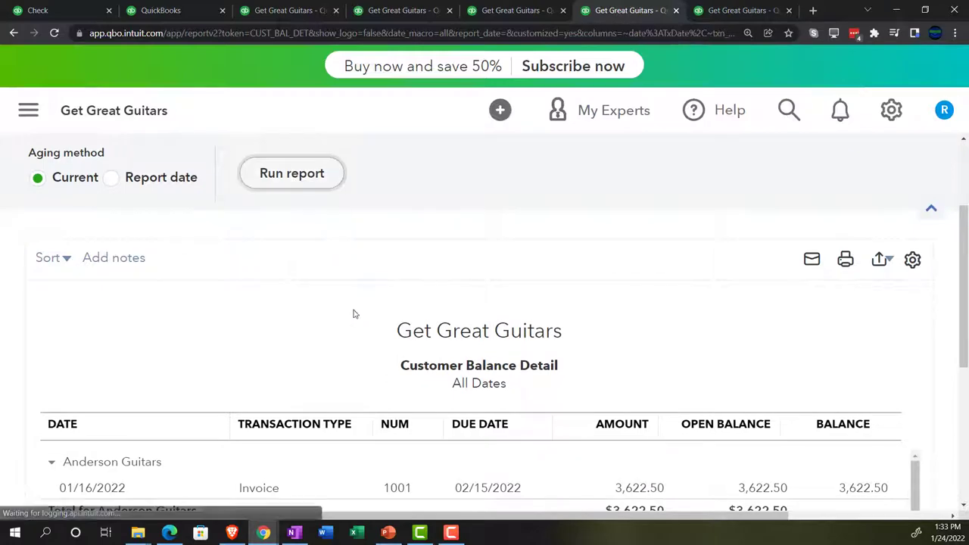
scroll(340, 329, "down", 1)
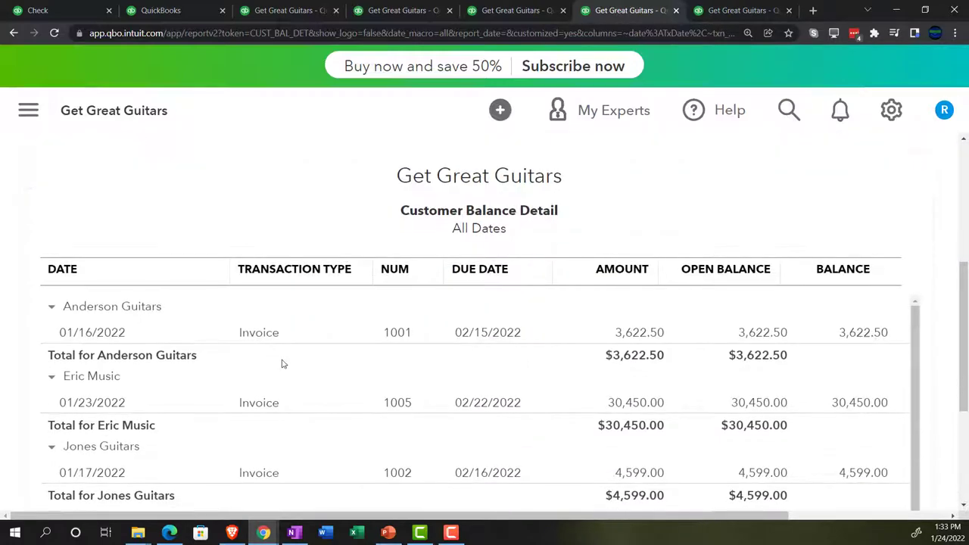
scroll(279, 362, "down", 3)
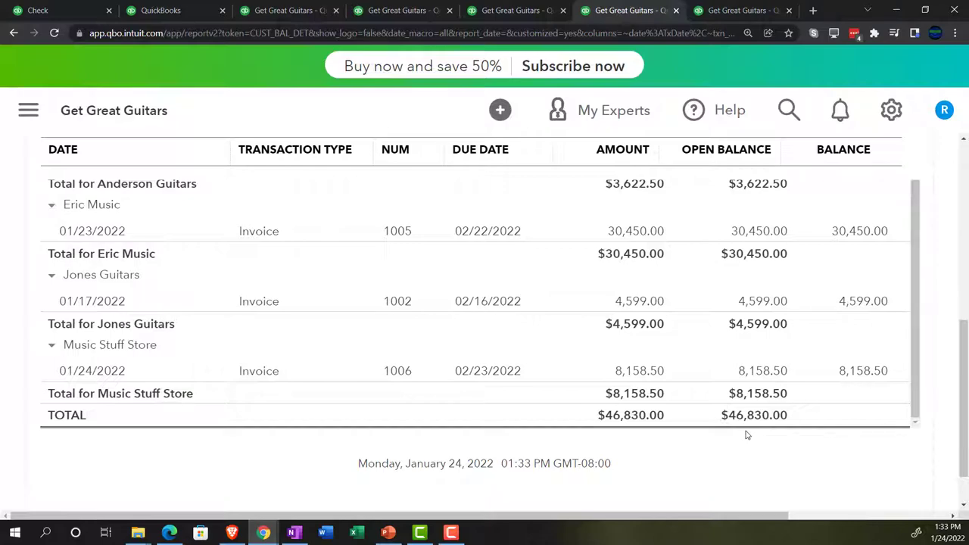
left_click(522, 10)
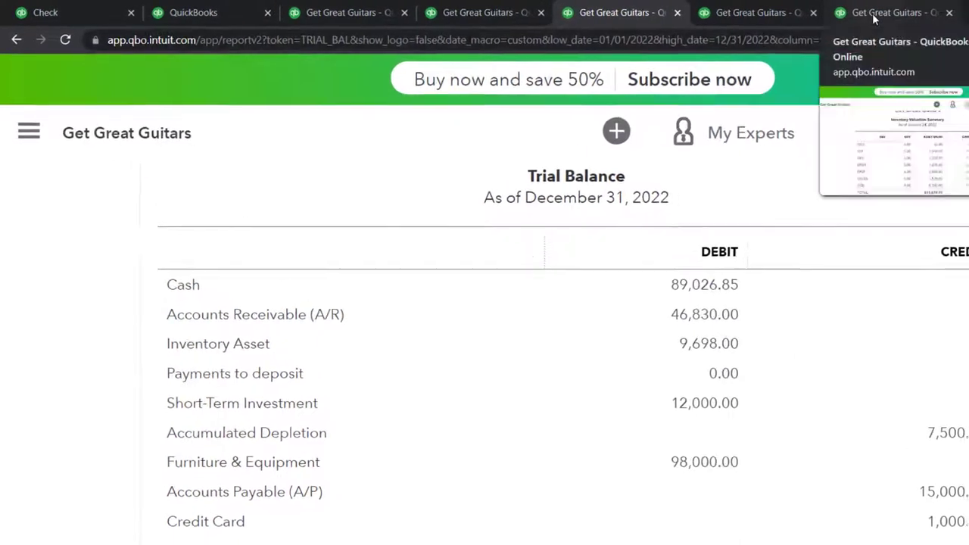
- Rerun the Inventory Valuation Summary as of 01/24/2022 and compare its total asset value with Inventory Asset on the trial balance
left_click(875, 13)
key("ctrl+plus")
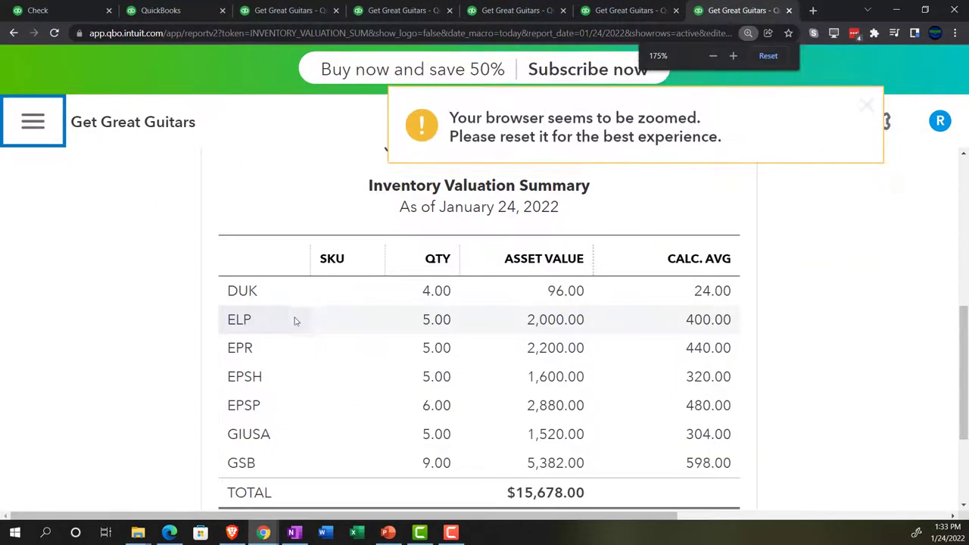
scroll(295, 322, "up", 5)
left_click(351, 281)
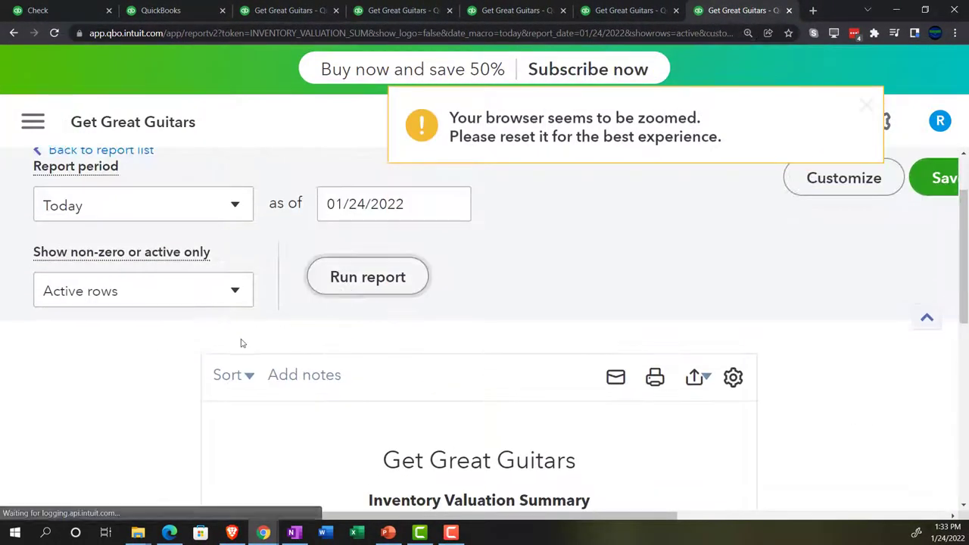
scroll(242, 343, "down", 5)
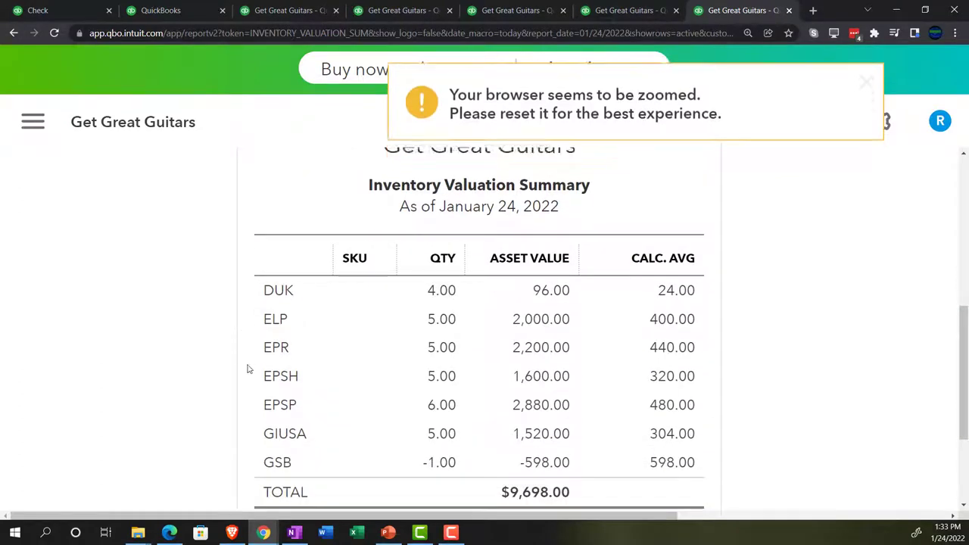
scroll(288, 394, "down", 1)
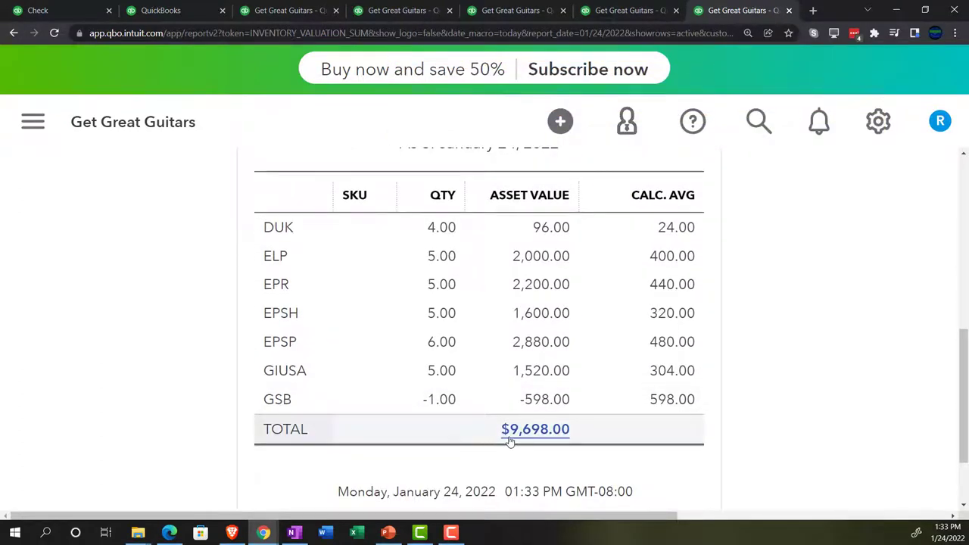
left_click(515, 9)
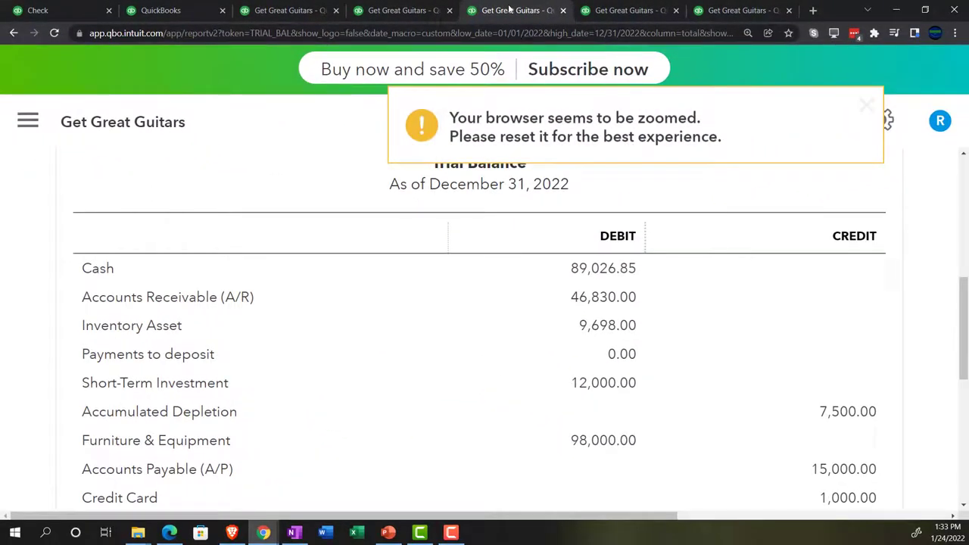
- Go back to check 1005 and close it without saving changes
left_click(76, 9)
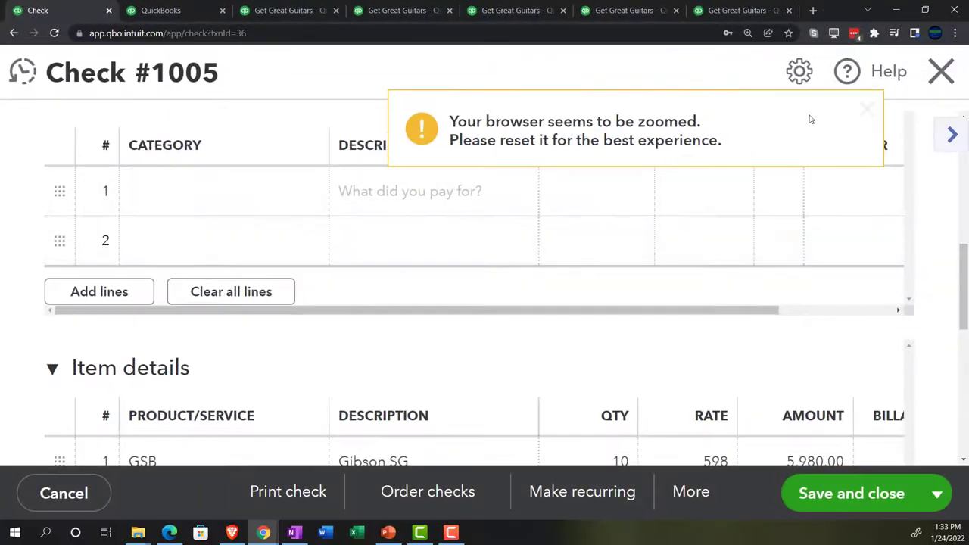
left_click(942, 73)
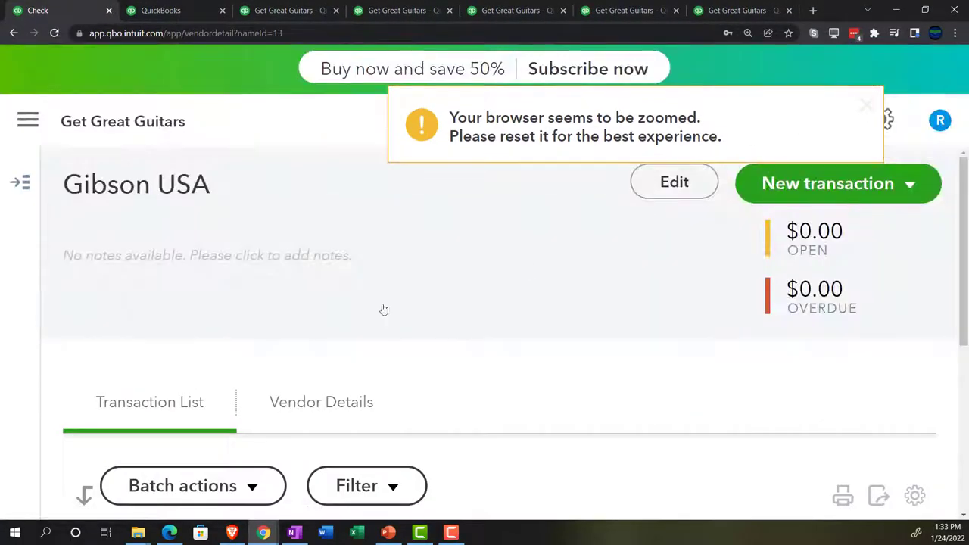
- Open the Music Stuff Store record from the customer list and check its transactions
key("ctrl+minus")
key("ctrl+minus")
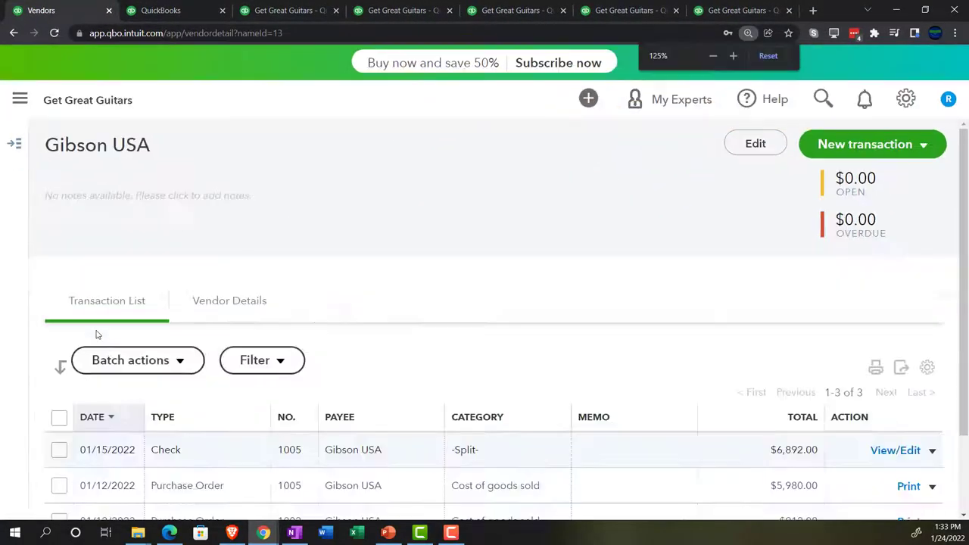
key("ctrl+minus")
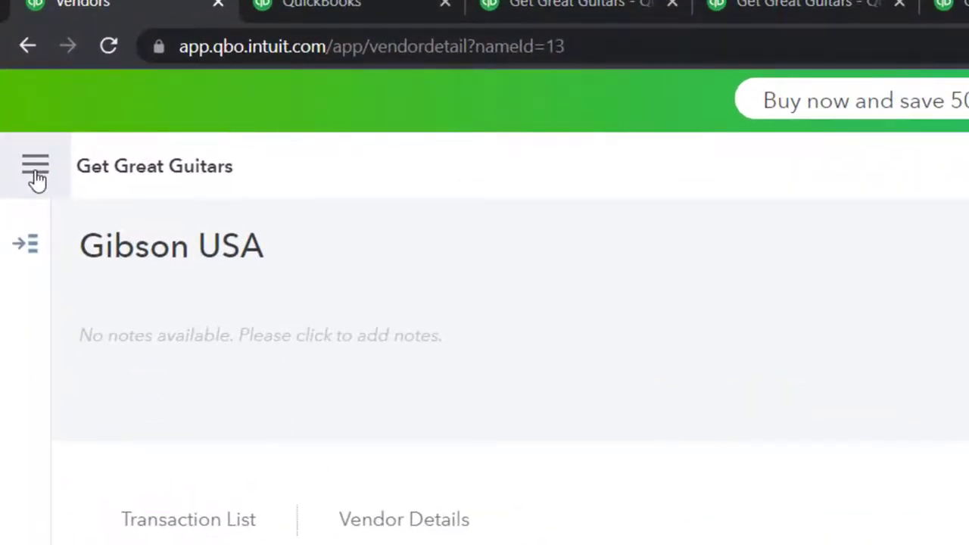
left_click(36, 173)
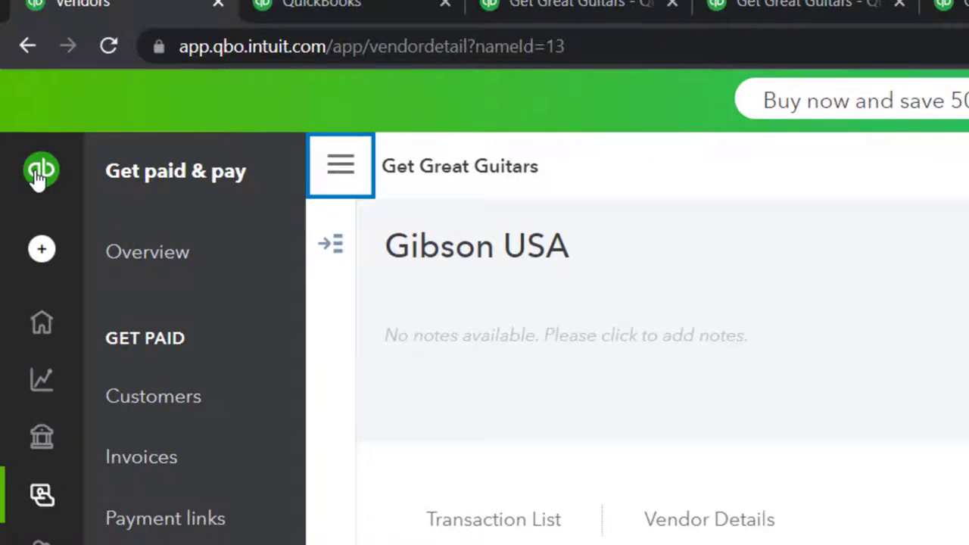
mouse_move(43, 374)
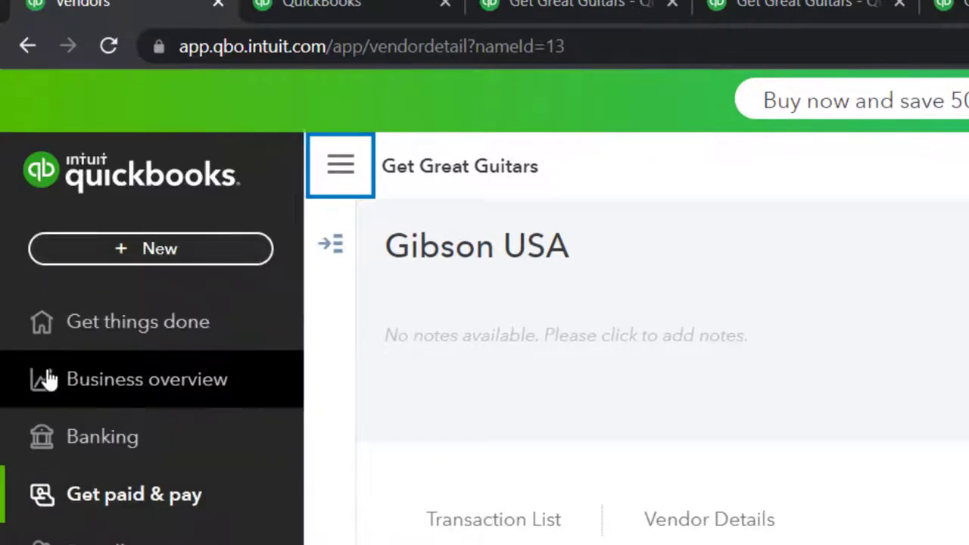
left_click(73, 500)
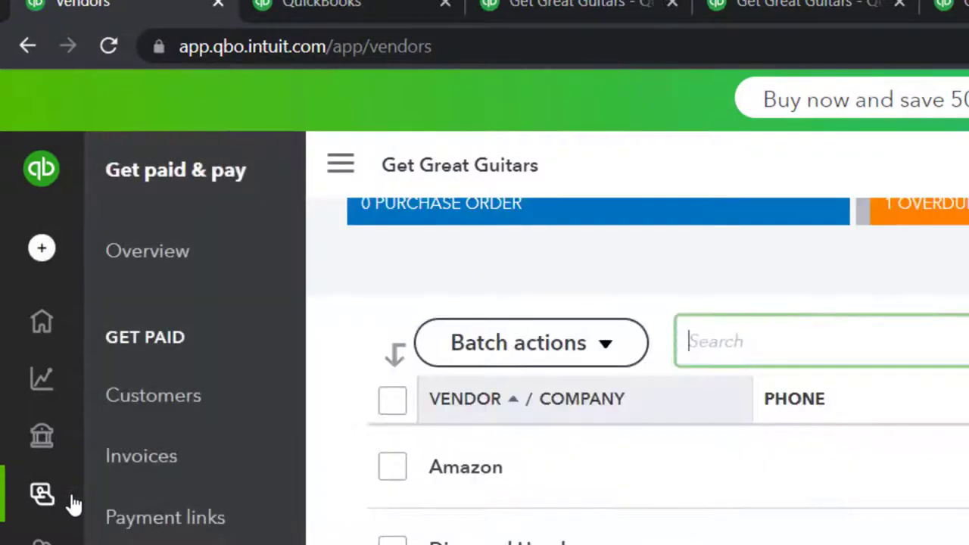
left_click(157, 399)
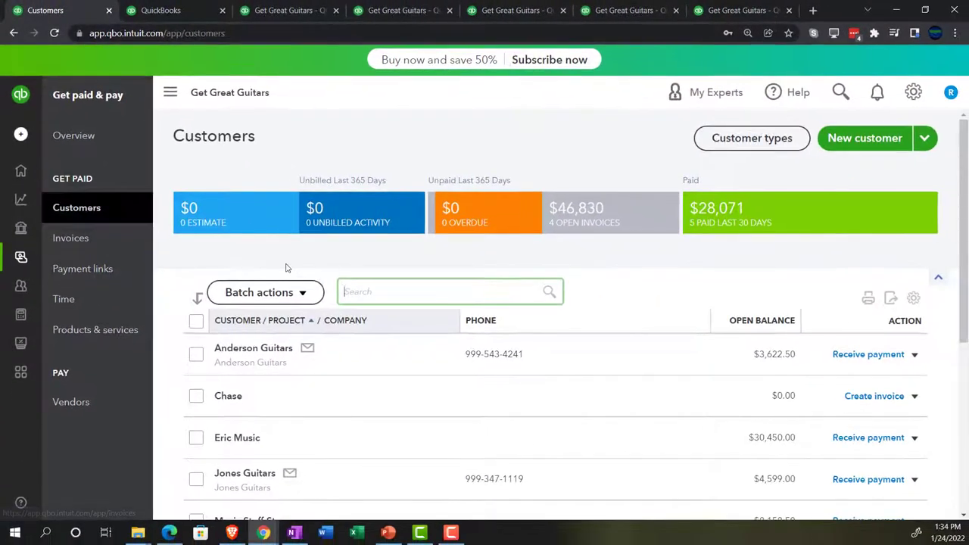
scroll(286, 267, "down", 3)
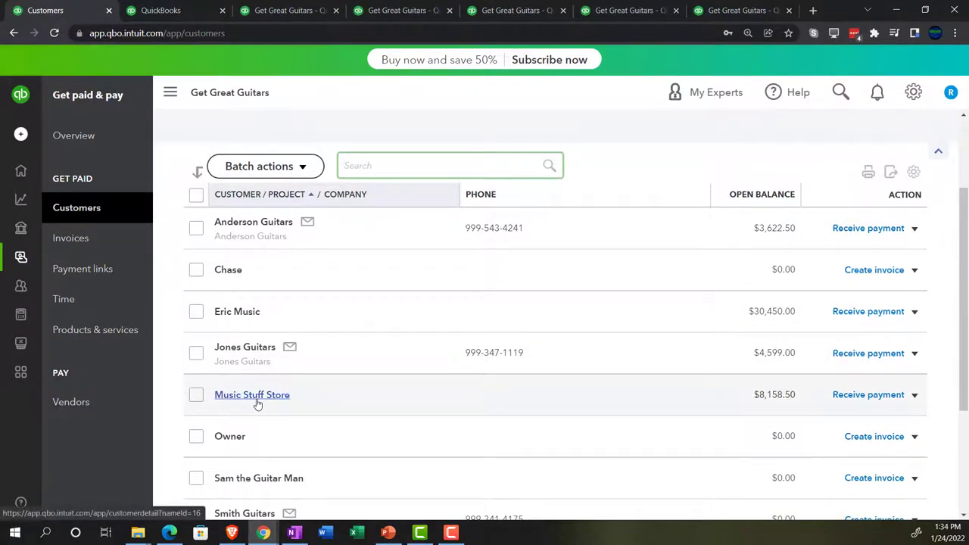
left_click(257, 404)
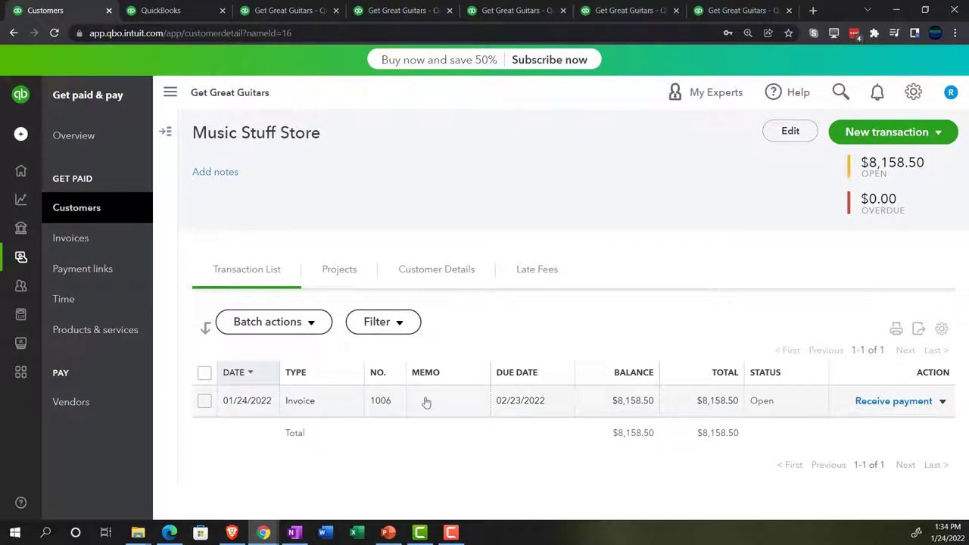
- Switch to the Sample Company in Microsoft Edge, view its customers and all sales transactions, and return to Get Great Guitars
left_click(171, 534)
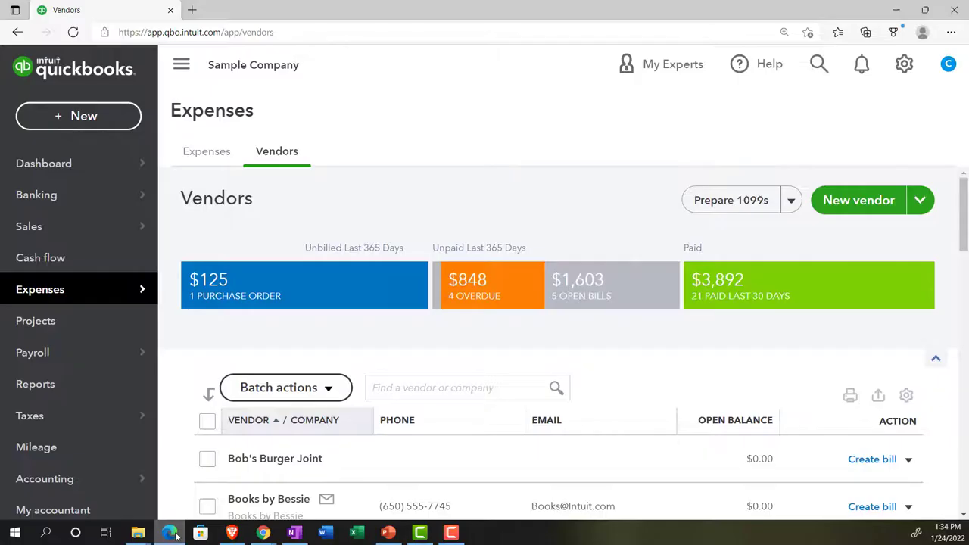
left_click(43, 233)
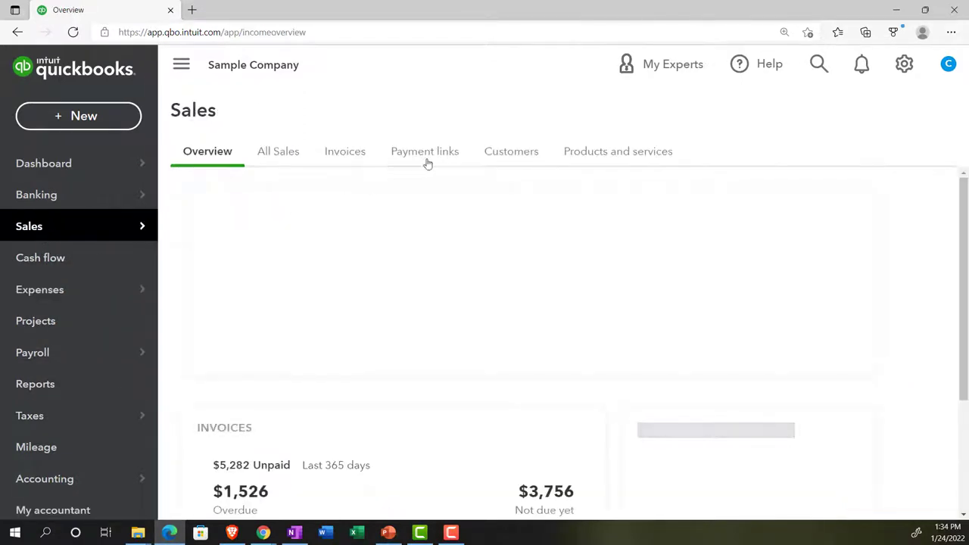
left_click(490, 156)
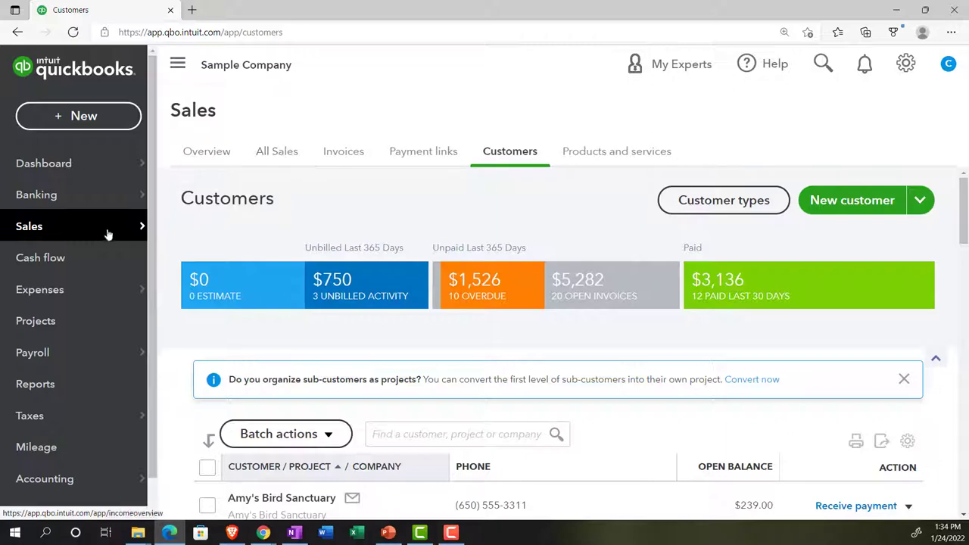
left_click(262, 153)
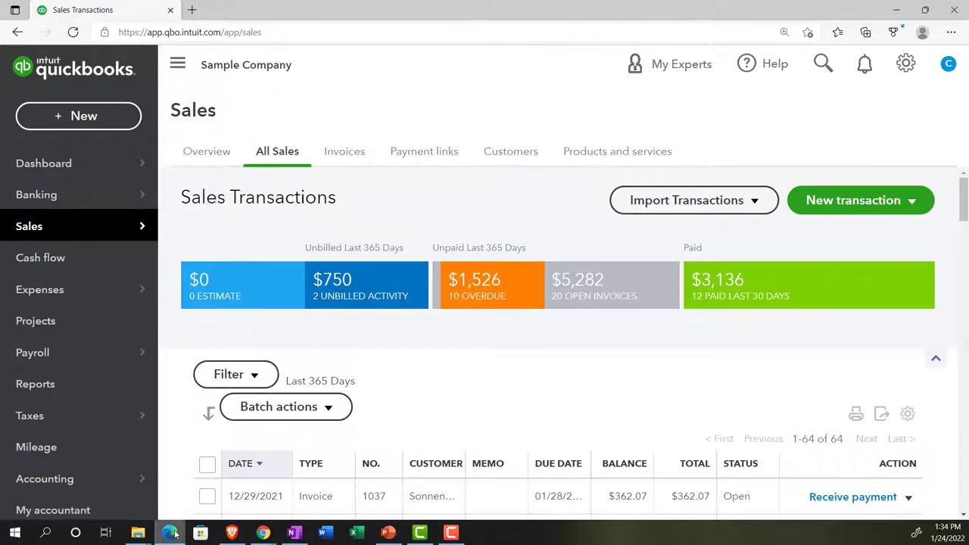
left_click(172, 533)
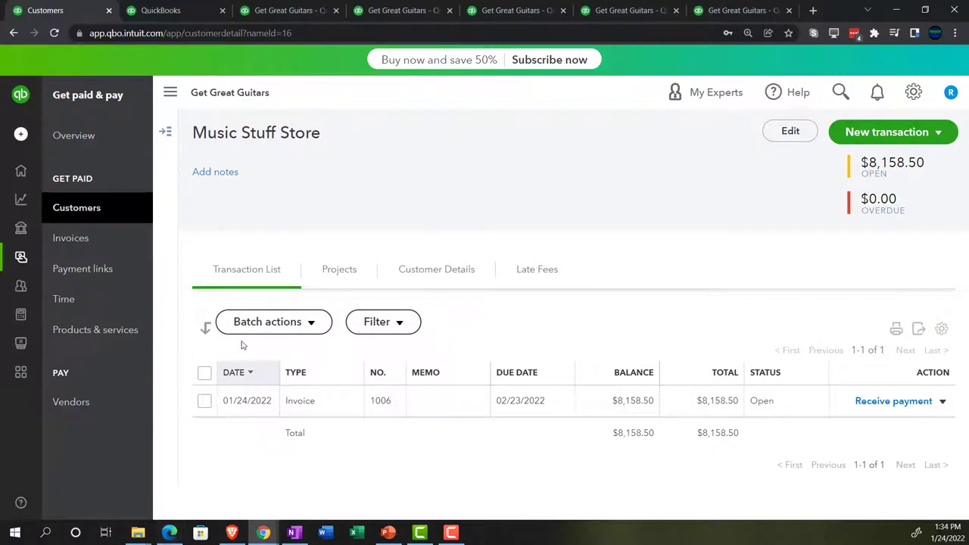
- Show all sales transactions in the bookkeeping section of Get Great Guitars
mouse_move(23, 172)
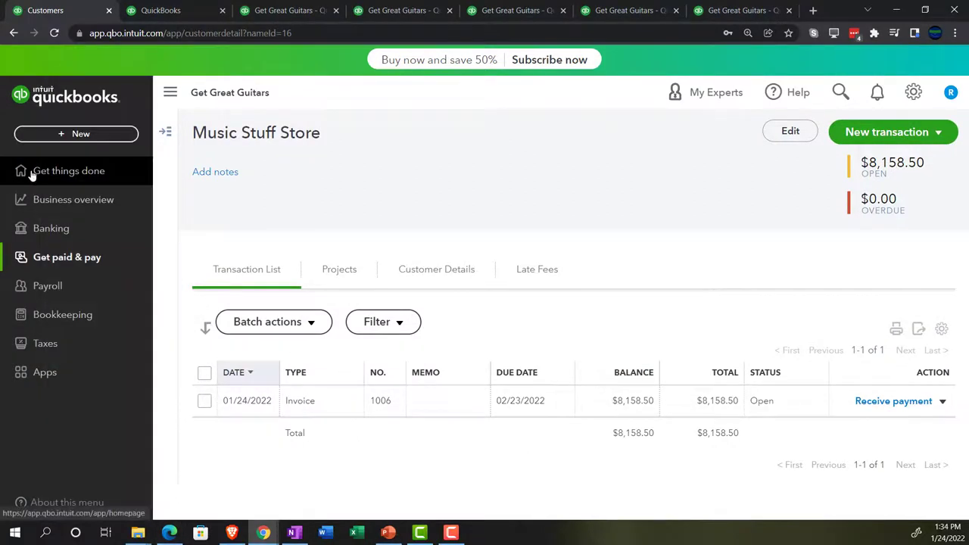
left_click(52, 321)
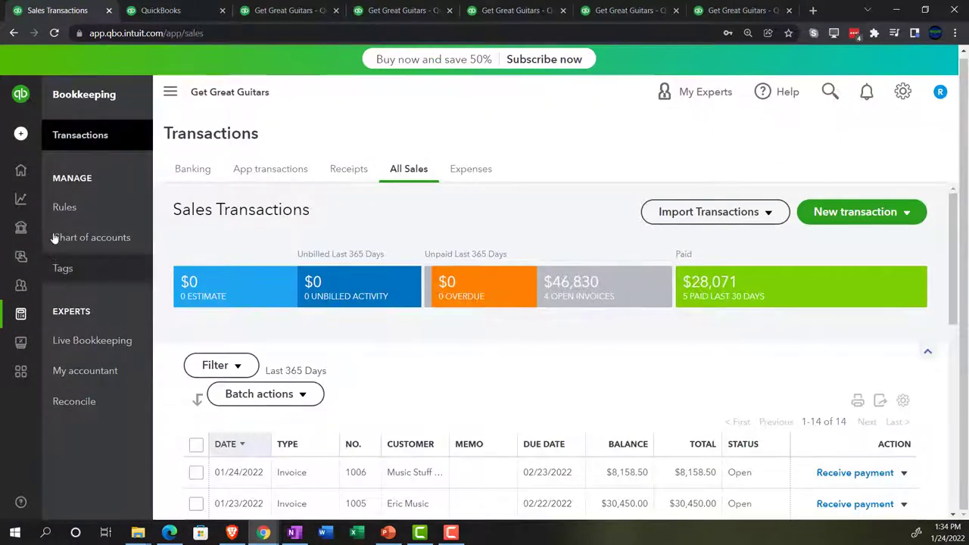
left_click(69, 144)
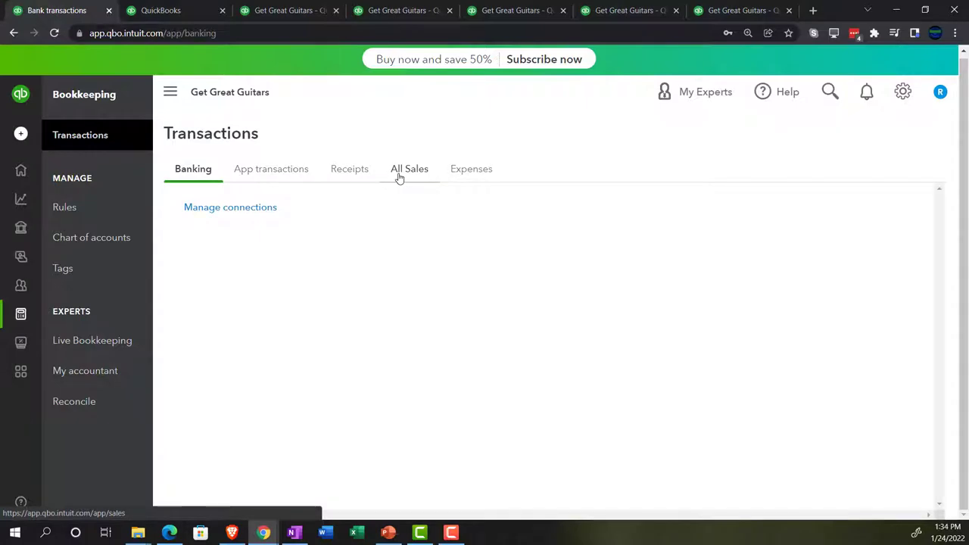
left_click(402, 174)
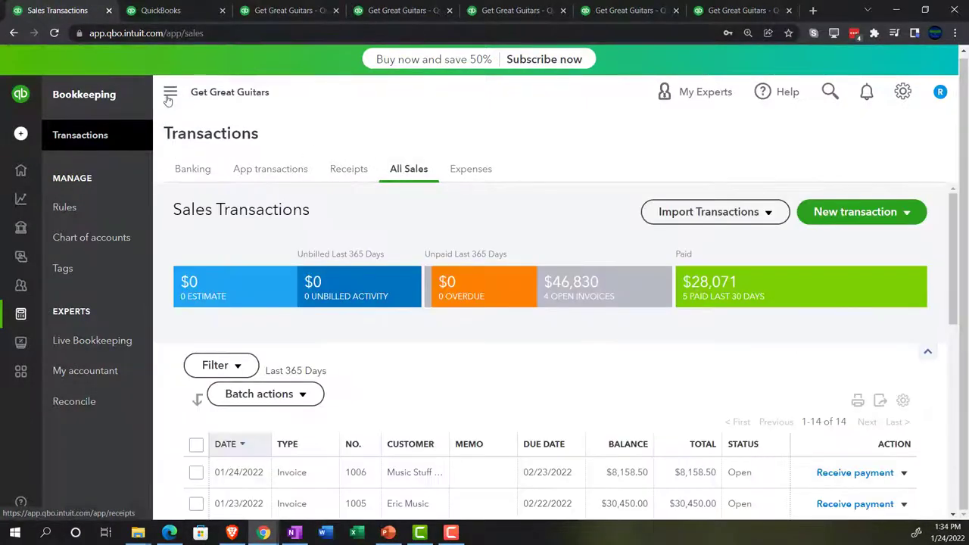
- Collapse the navigation and filter the sales transactions to invoices with status Open
left_click(168, 99)
scroll(188, 313, "down", 2)
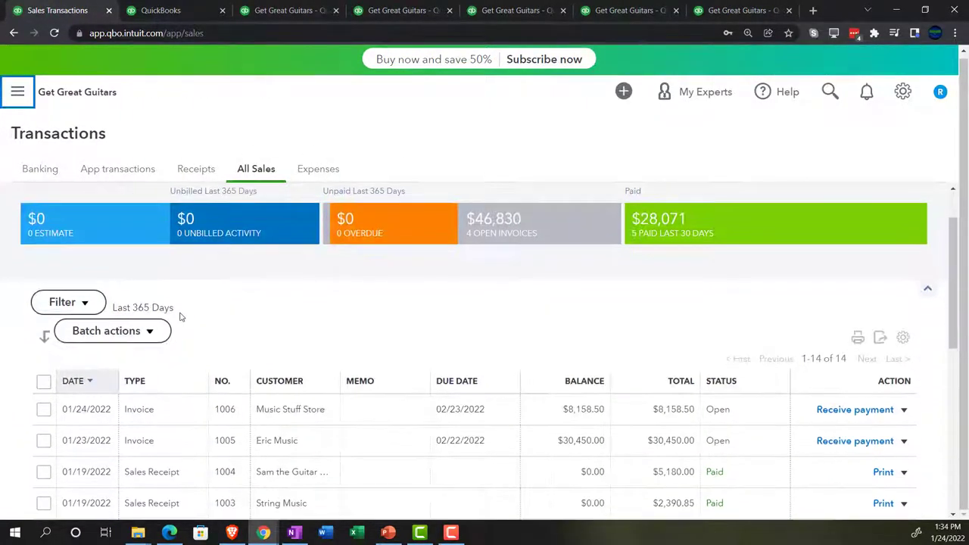
left_click(93, 240)
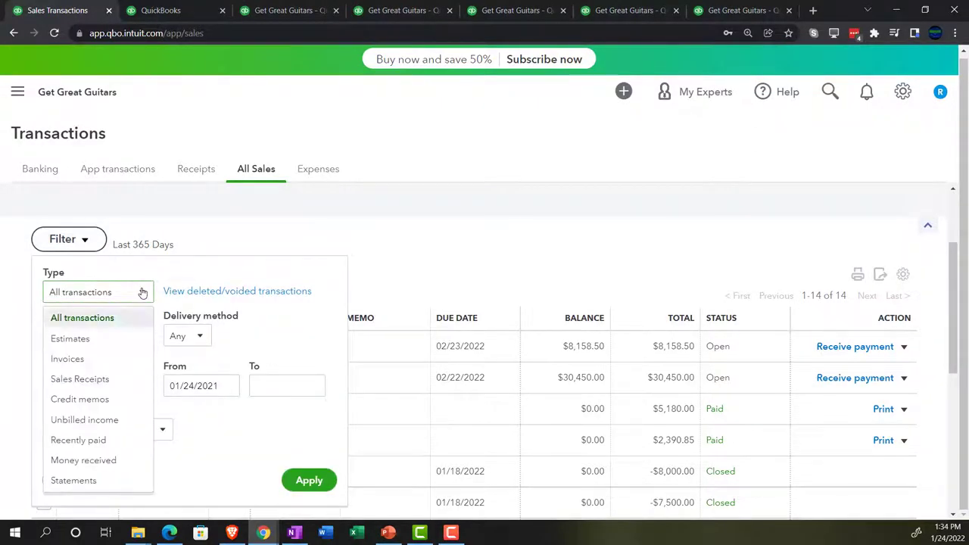
left_click(101, 358)
left_click(140, 339)
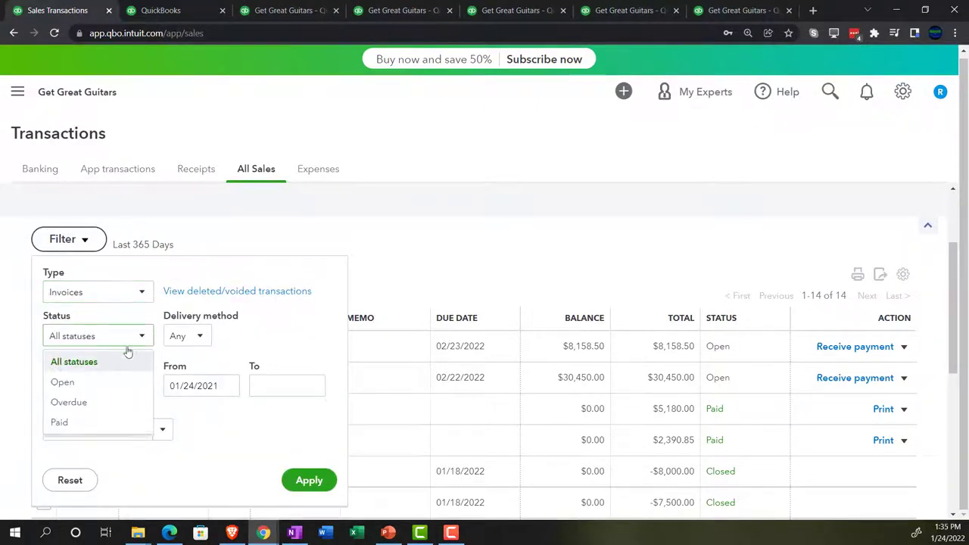
left_click(94, 383)
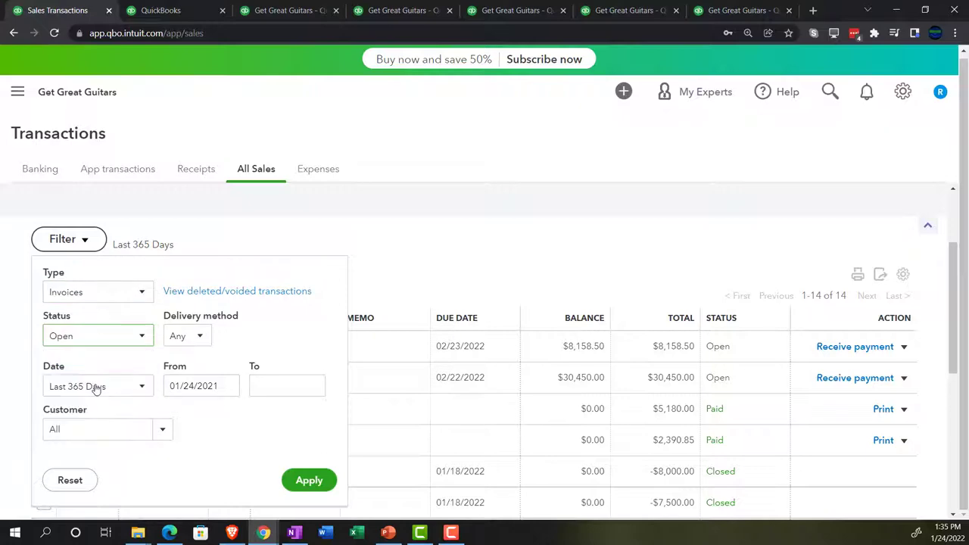
left_click(297, 480)
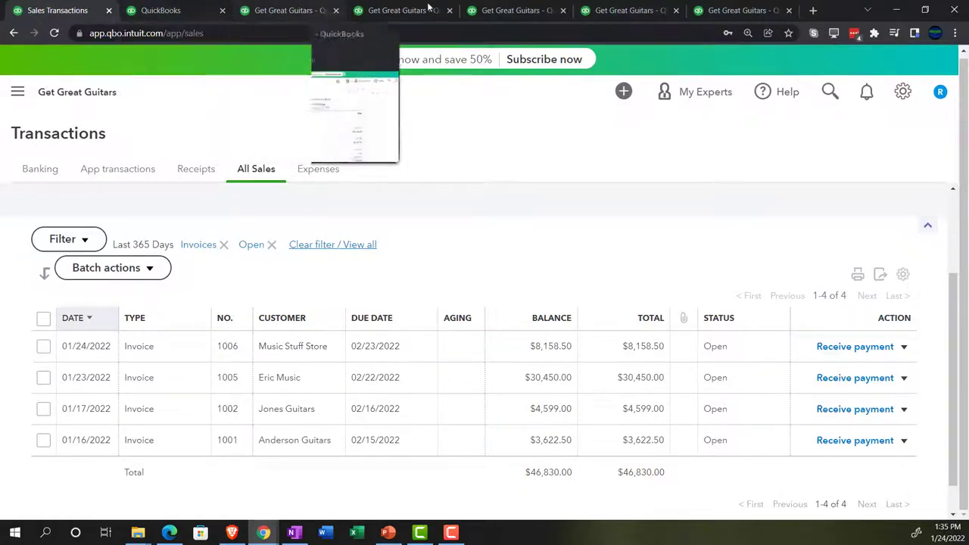
- Return to the trial balance as of December 31, 2022, enlarge it and review the account balances
left_click(505, 11)
key("ctrl+plus")
key("ctrl+plus")
key("ctrl+plus")
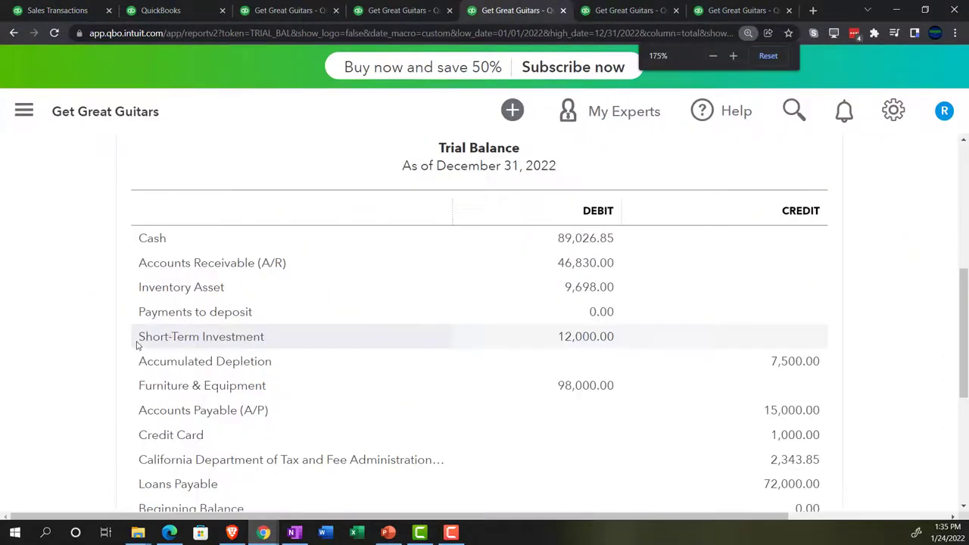
key("ctrl+plus")
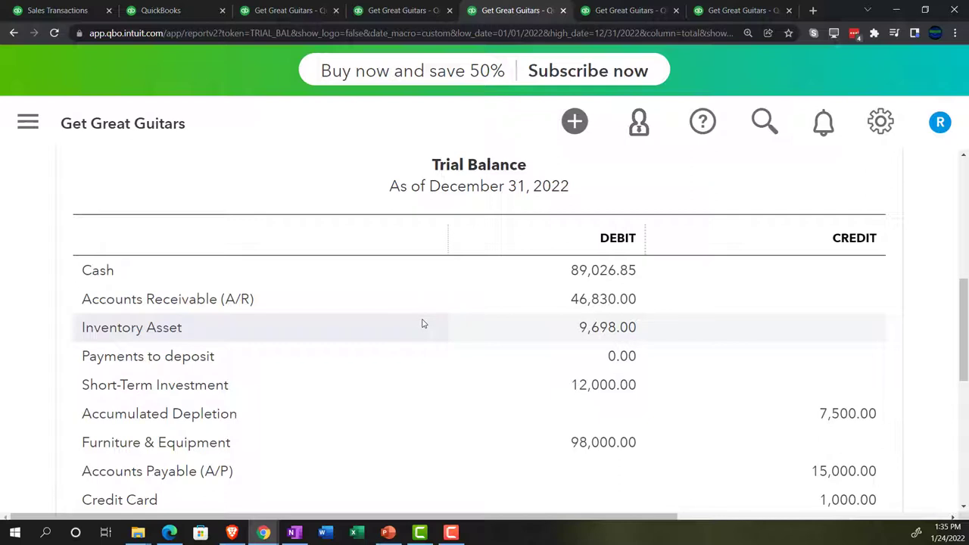
scroll(423, 323, "down", 2)
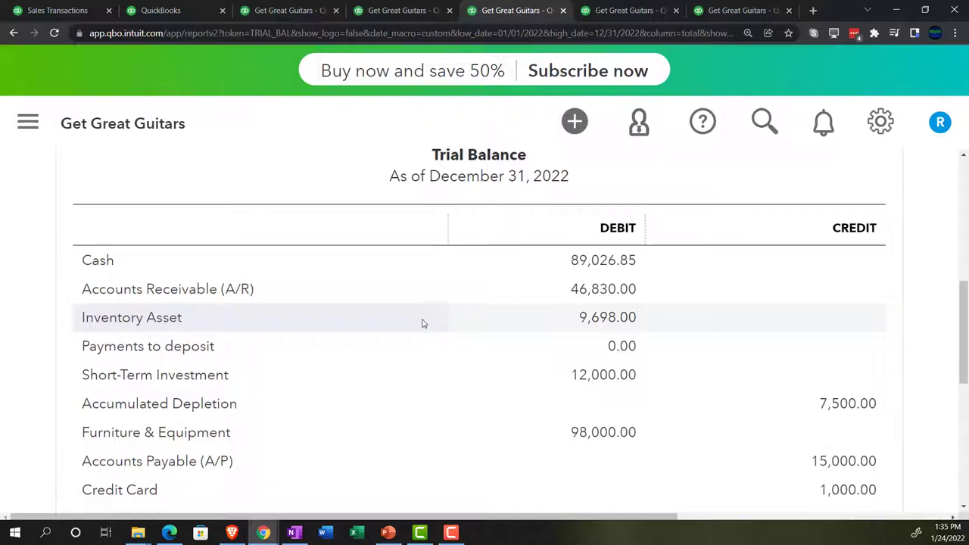
scroll(423, 324, "down", 4)
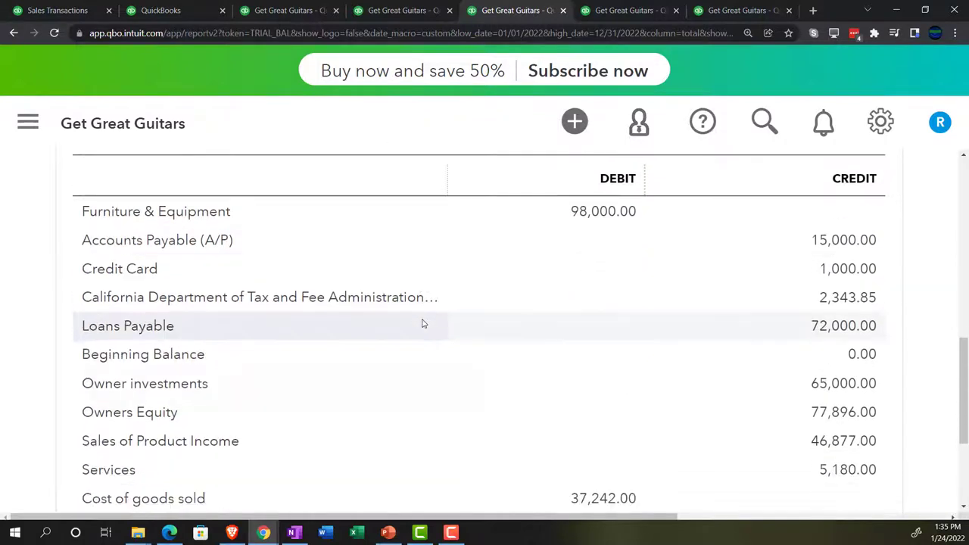